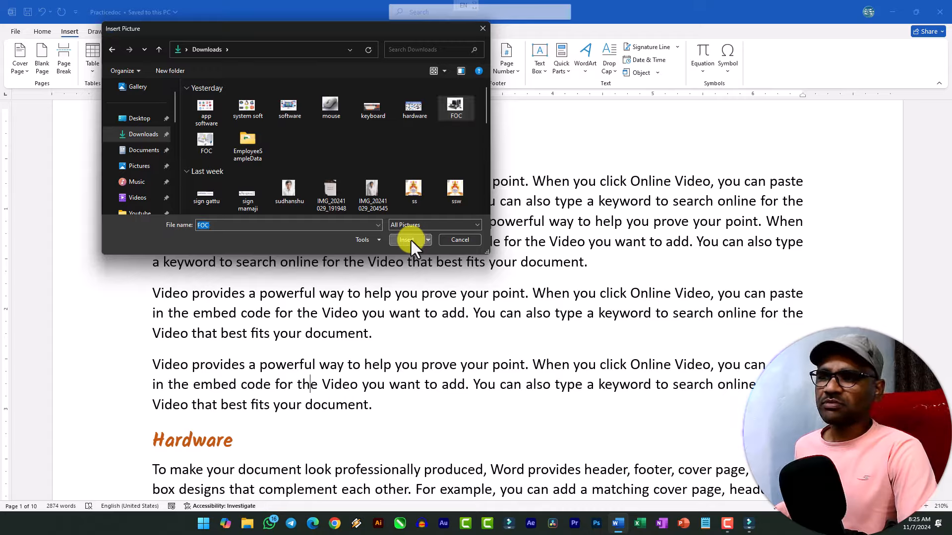
- Insert the chosen FOC picture into the third paragraph and examine how it sits between the lines of text
{"action": "scroll", "coordinate": [412, 277], "scroll_direction": "down", "scroll_amount": 3}
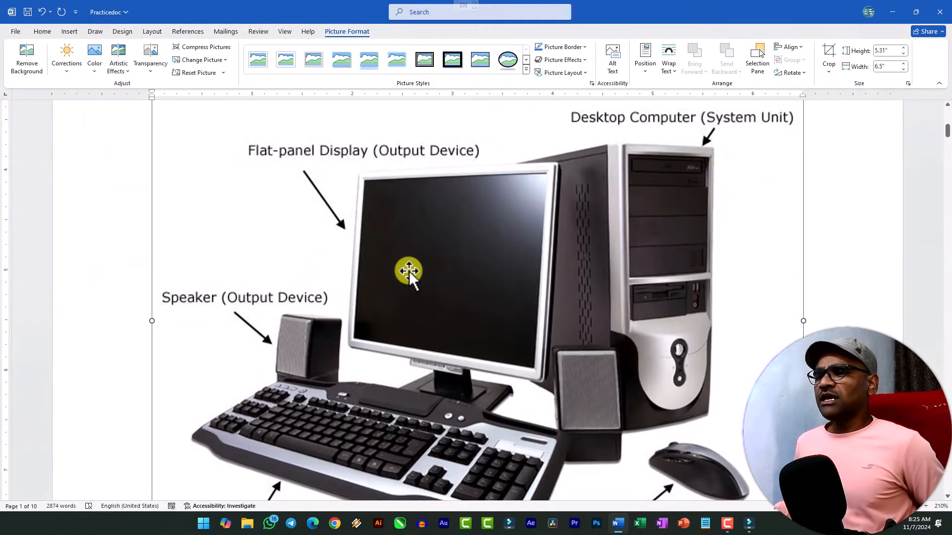
{"action": "scroll", "coordinate": [409, 273], "scroll_direction": "up", "scroll_amount": 8}
{"action": "scroll", "coordinate": [407, 272], "scroll_direction": "down", "scroll_amount": 5}
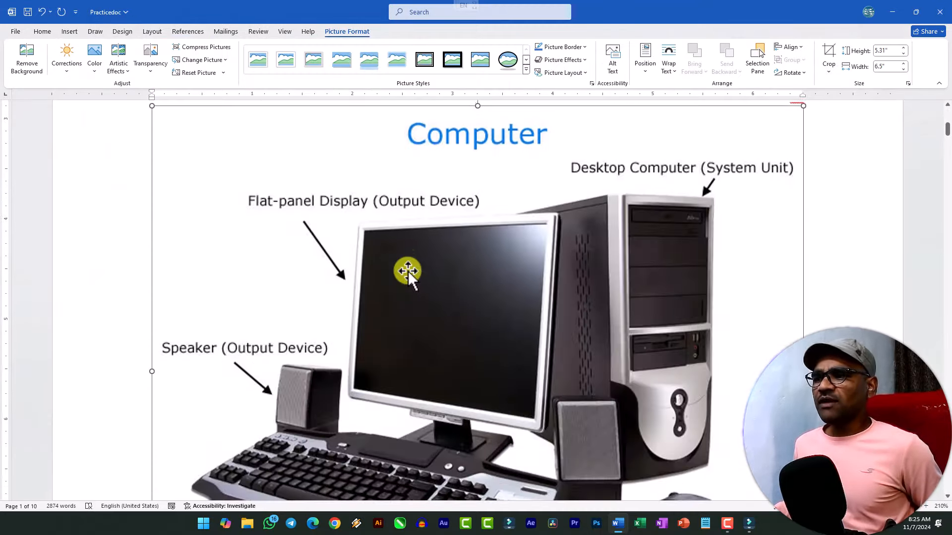
{"action": "scroll", "coordinate": [408, 272], "scroll_direction": "down", "scroll_amount": 8, "text": "ctrl"}
{"action": "left_click", "coordinate": [408, 271]}
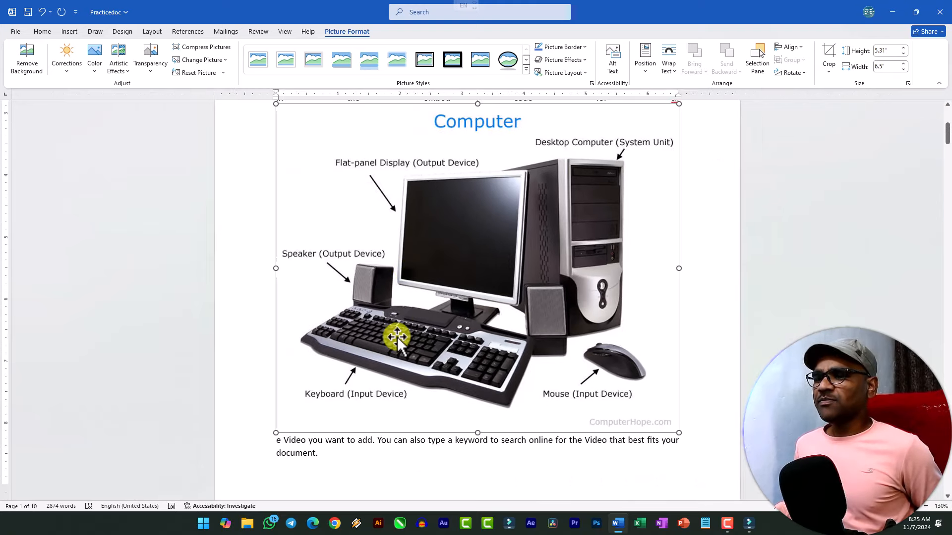
{"action": "scroll", "coordinate": [446, 378], "scroll_direction": "up", "scroll_amount": 5}
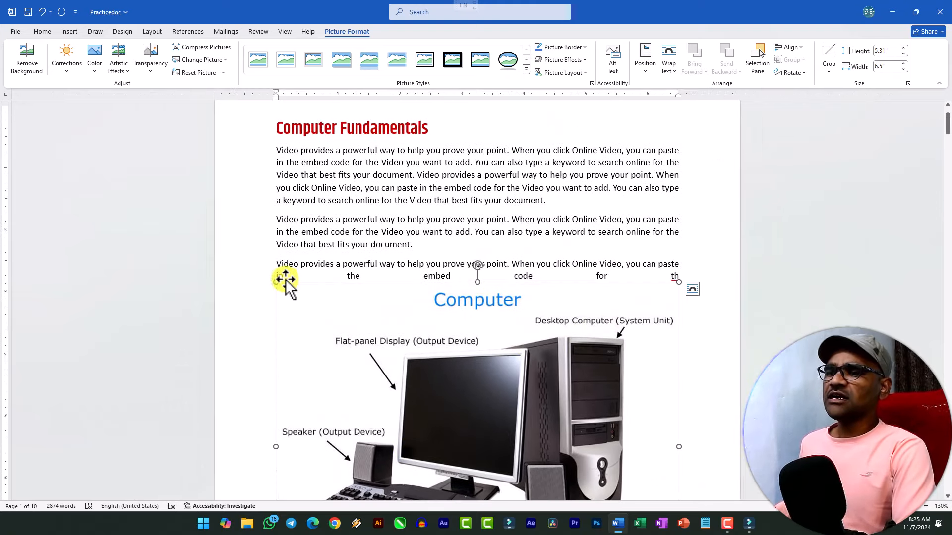
{"action": "scroll", "coordinate": [577, 303], "scroll_direction": "down", "scroll_amount": 3}
{"action": "scroll", "coordinate": [555, 299], "scroll_direction": "up", "scroll_amount": 1}
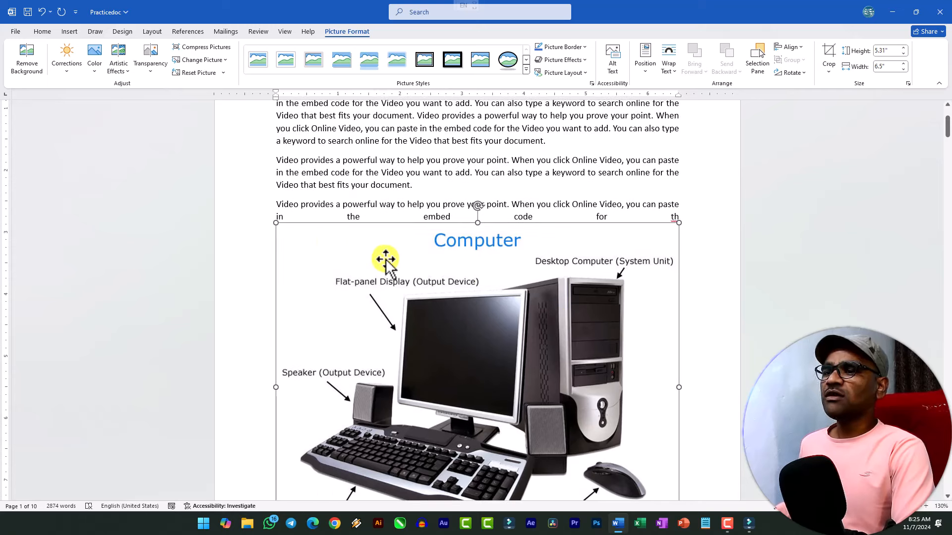
{"action": "scroll", "coordinate": [637, 351], "scroll_direction": "down", "scroll_amount": 2}
{"action": "scroll", "coordinate": [637, 351], "scroll_direction": "down", "scroll_amount": 2}
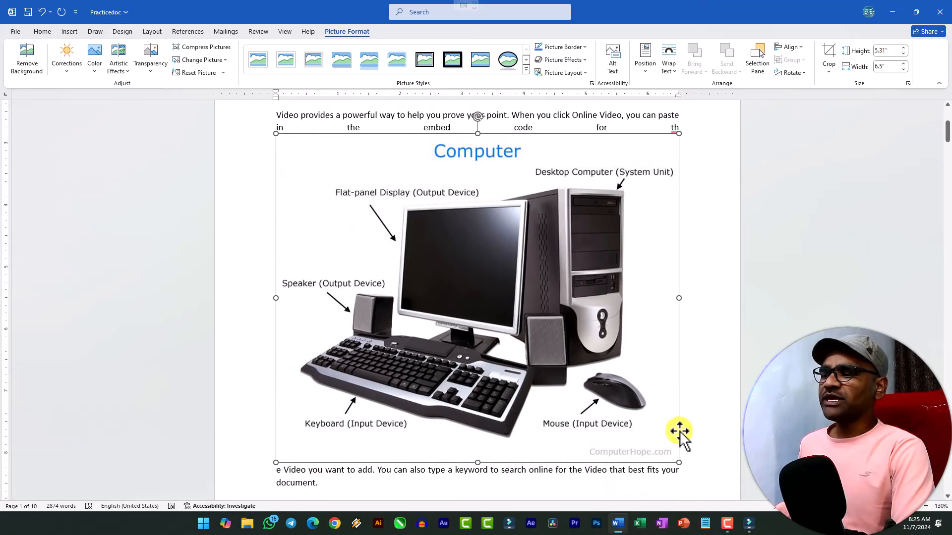
{"action": "scroll", "coordinate": [671, 346], "scroll_direction": "up", "scroll_amount": 3}
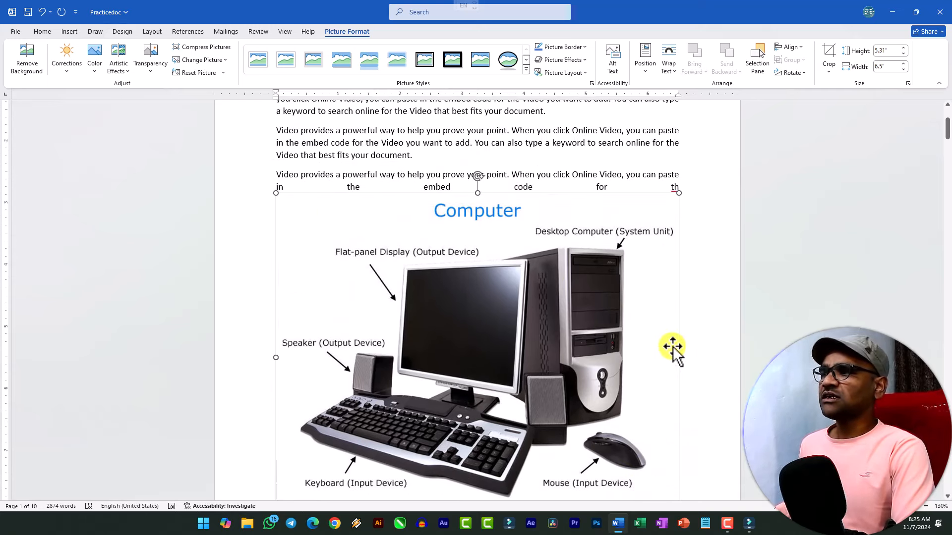
- Crop the bottom edge of the computer picture to remove the ComputerHope.com watermark
{"action": "left_click", "coordinate": [825, 65]}
{"action": "scroll", "coordinate": [585, 439], "scroll_direction": "down", "scroll_amount": 3}
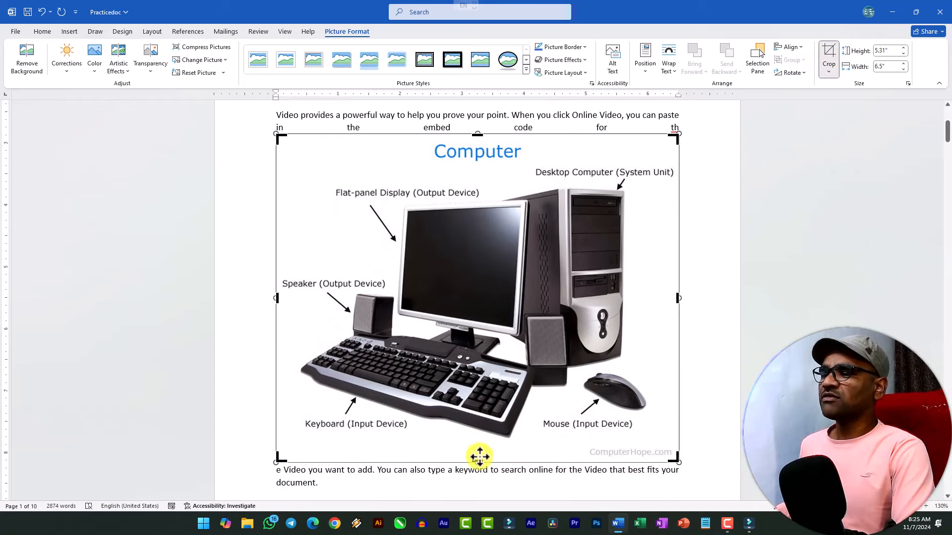
{"action": "left_click_drag", "start_coordinate": [477, 462], "coordinate": [477, 442]}
{"action": "left_click", "coordinate": [690, 389]}
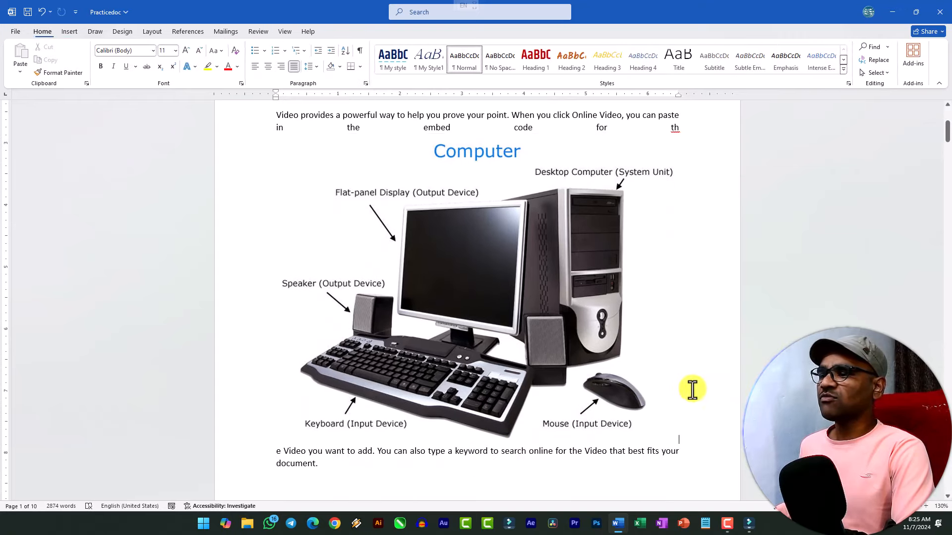
- Shrink the computer picture proportionally to about 3 inches wide and 2.31 inches high
{"action": "scroll", "coordinate": [610, 365], "scroll_direction": "up", "scroll_amount": 4}
{"action": "left_click", "coordinate": [543, 335]}
{"action": "scroll", "coordinate": [437, 329], "scroll_direction": "down", "scroll_amount": 2}
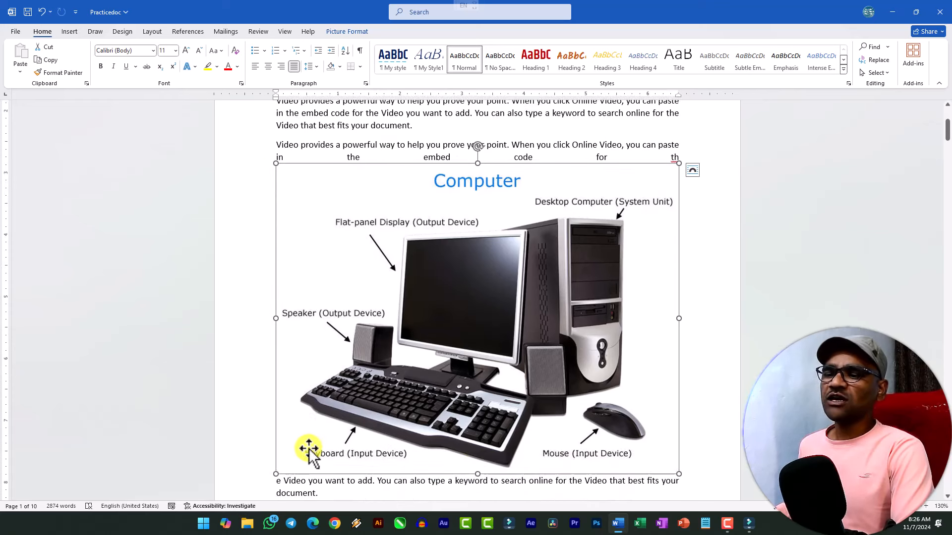
{"action": "scroll", "coordinate": [281, 468], "scroll_direction": "down", "scroll_amount": 1}
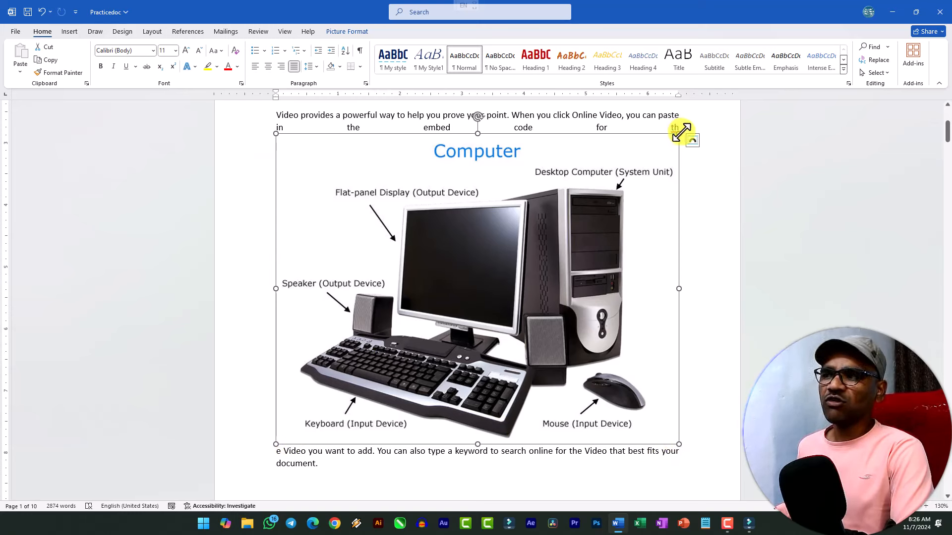
{"action": "left_click_drag", "start_coordinate": [679, 132], "coordinate": [430, 257]}
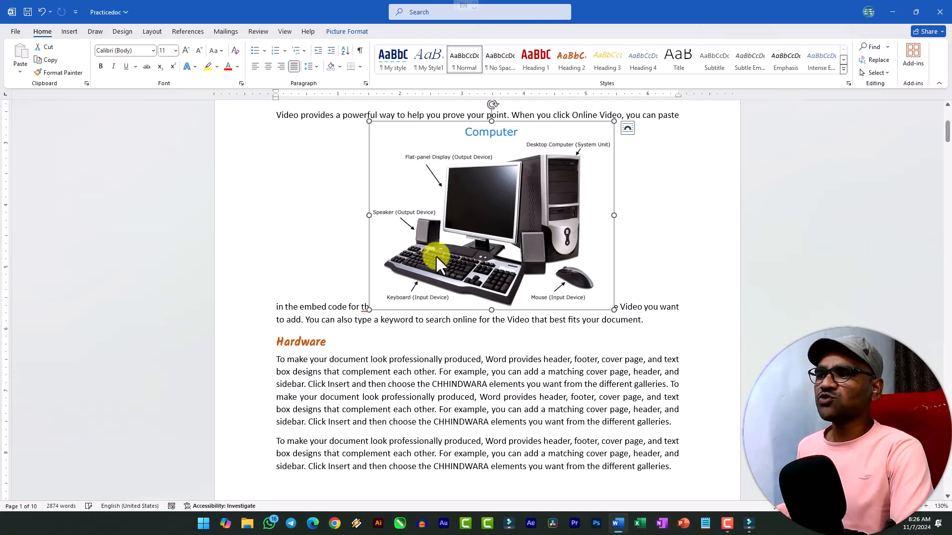
{"action": "left_click_drag", "start_coordinate": [613, 309], "coordinate": [557, 261]}
{"action": "scroll", "coordinate": [466, 200], "scroll_direction": "up", "scroll_amount": 1}
{"action": "scroll", "coordinate": [435, 272], "scroll_direction": "up", "scroll_amount": 3}
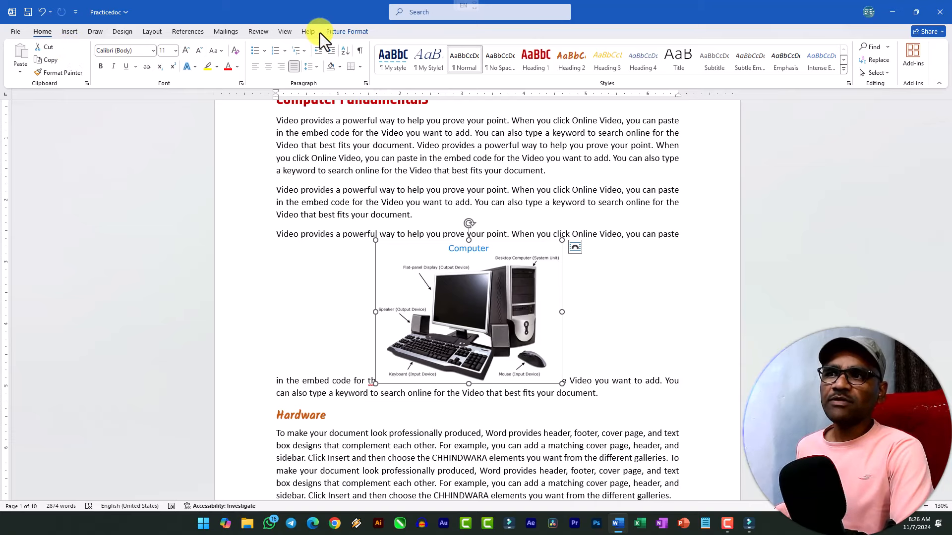
- Set the computer picture's text wrapping to Square and place it at the right margin beside the first paragraphs under Computer Fundamentals
{"action": "left_click", "coordinate": [341, 31]}
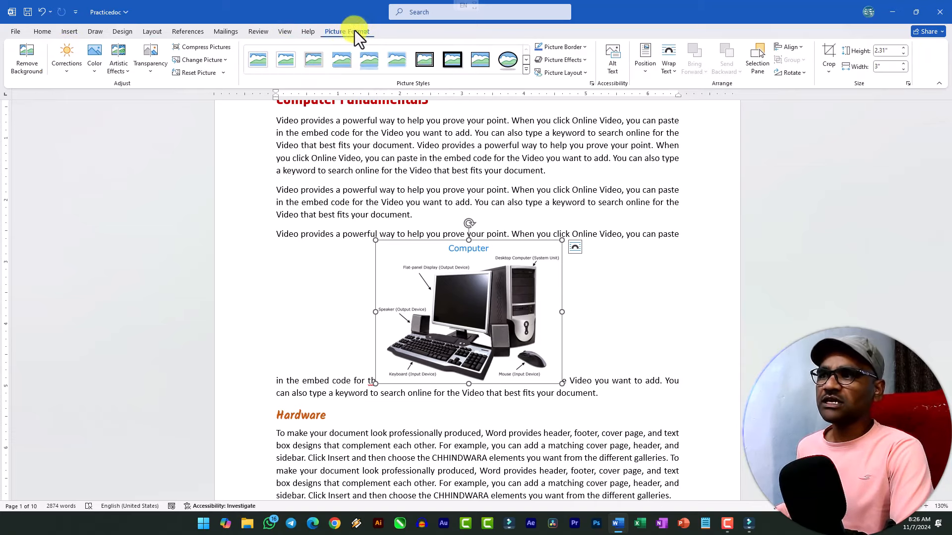
{"action": "left_click", "coordinate": [675, 70]}
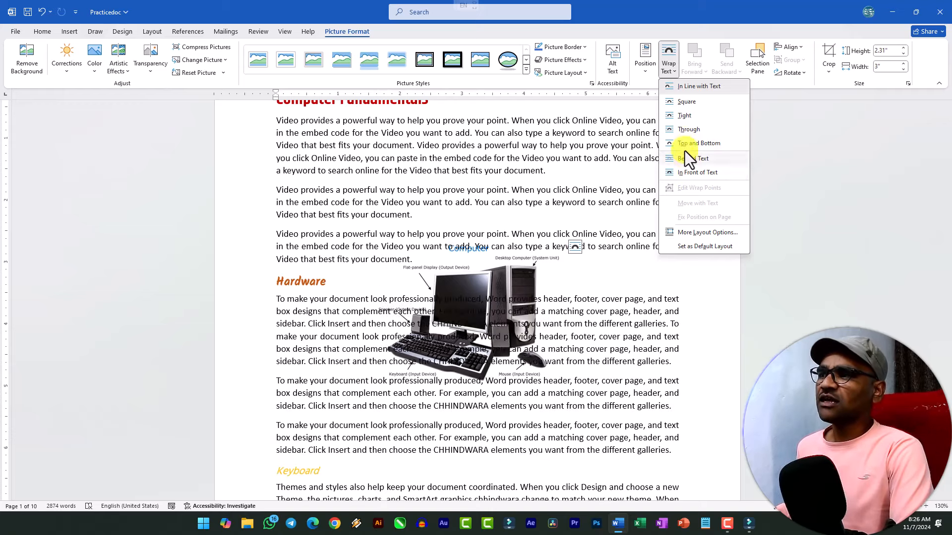
{"action": "left_click", "coordinate": [685, 103]}
{"action": "left_click_drag", "start_coordinate": [486, 289], "coordinate": [584, 195]}
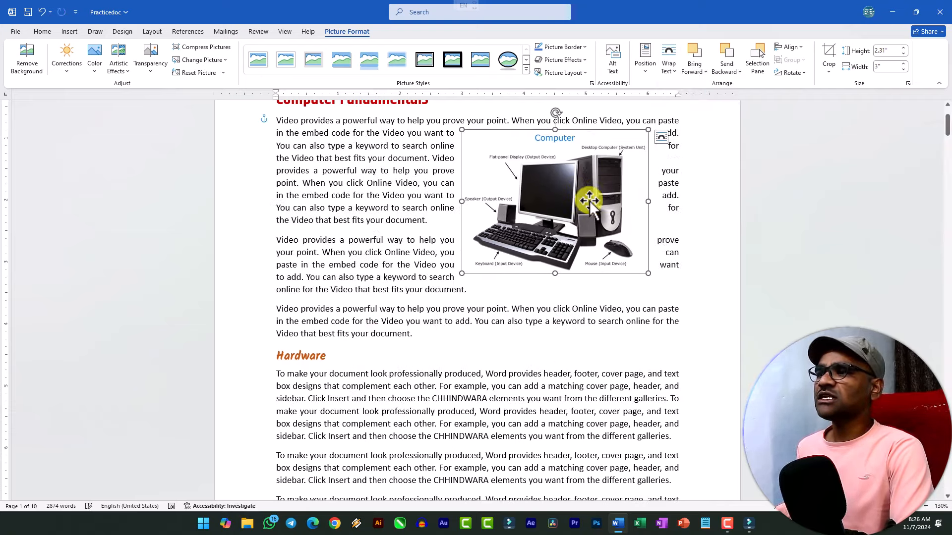
{"action": "scroll", "coordinate": [593, 240], "scroll_direction": "up", "scroll_amount": 2}
{"action": "left_click_drag", "start_coordinate": [593, 240], "coordinate": [615, 237]}
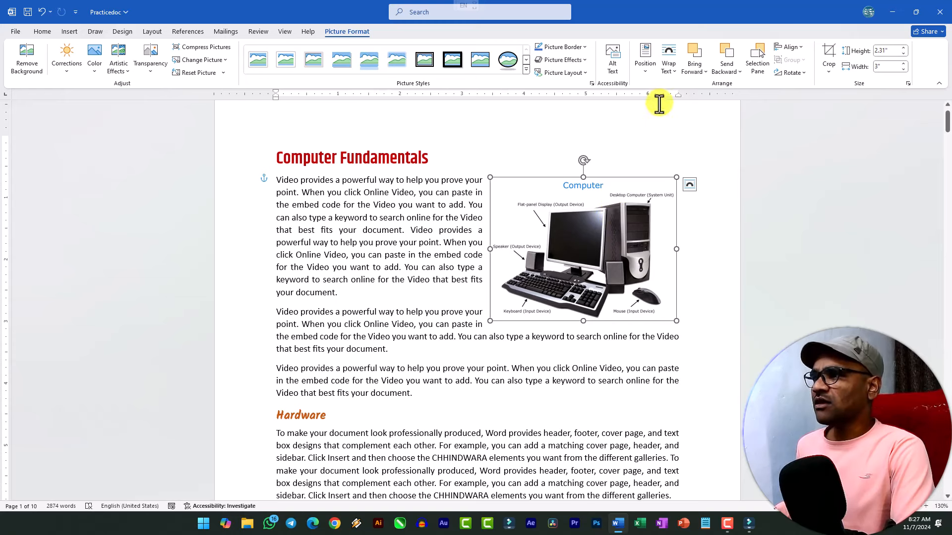
{"action": "left_click", "coordinate": [646, 77]}
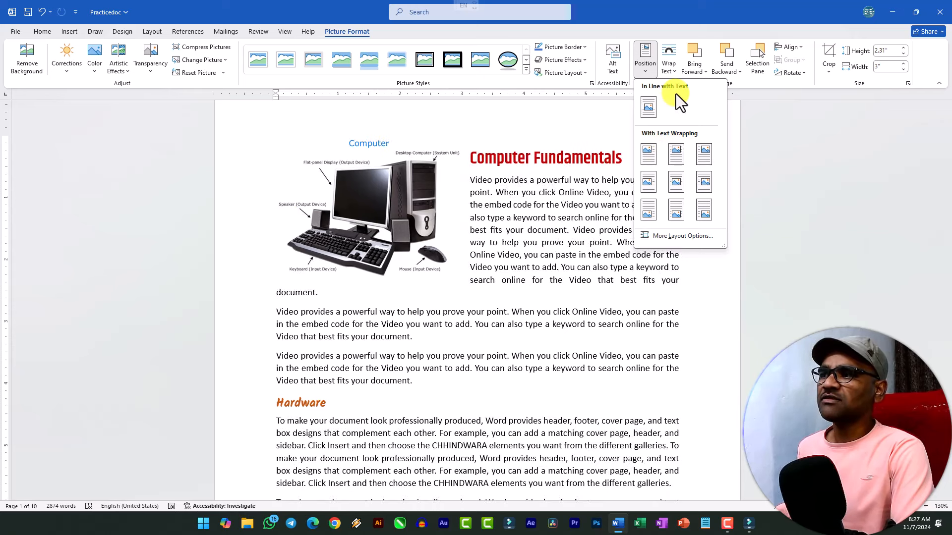
{"action": "left_click", "coordinate": [439, 225]}
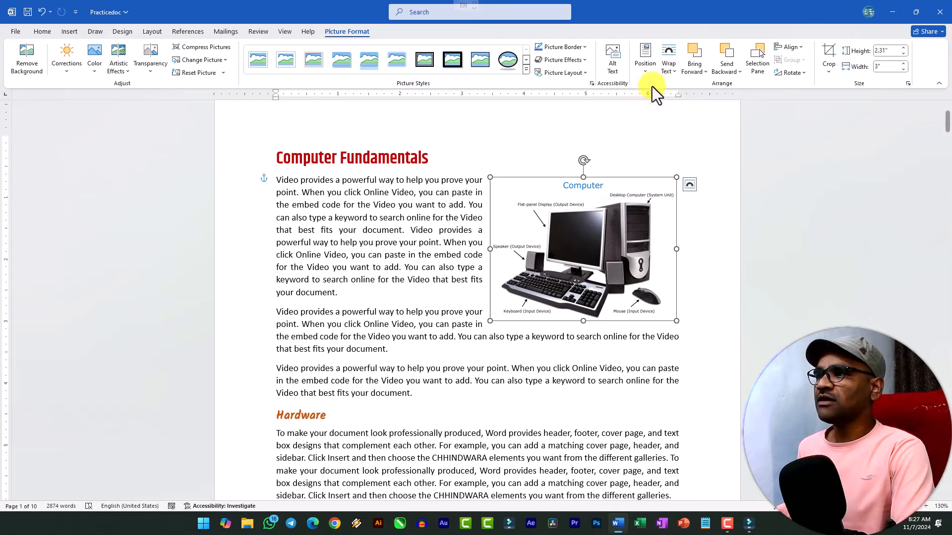
{"action": "left_click", "coordinate": [668, 71]}
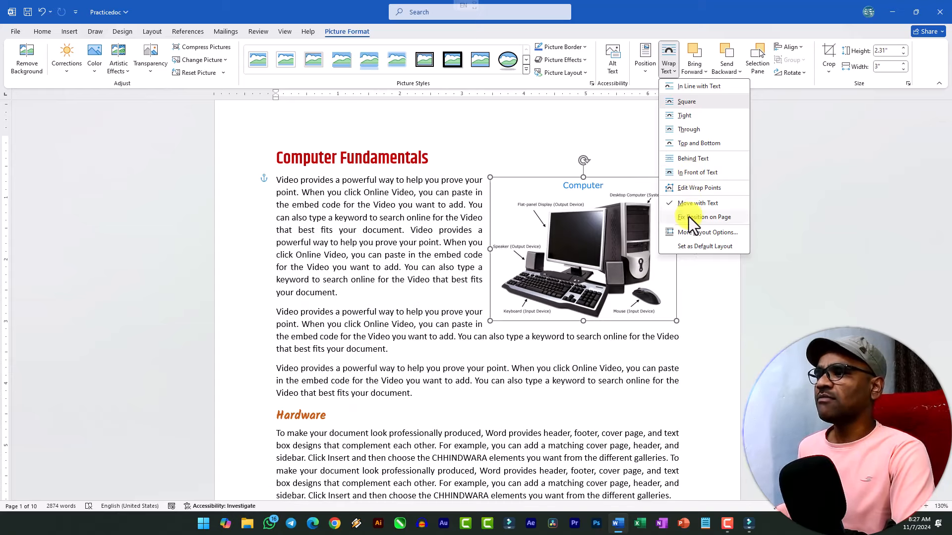
{"action": "left_click", "coordinate": [446, 248]}
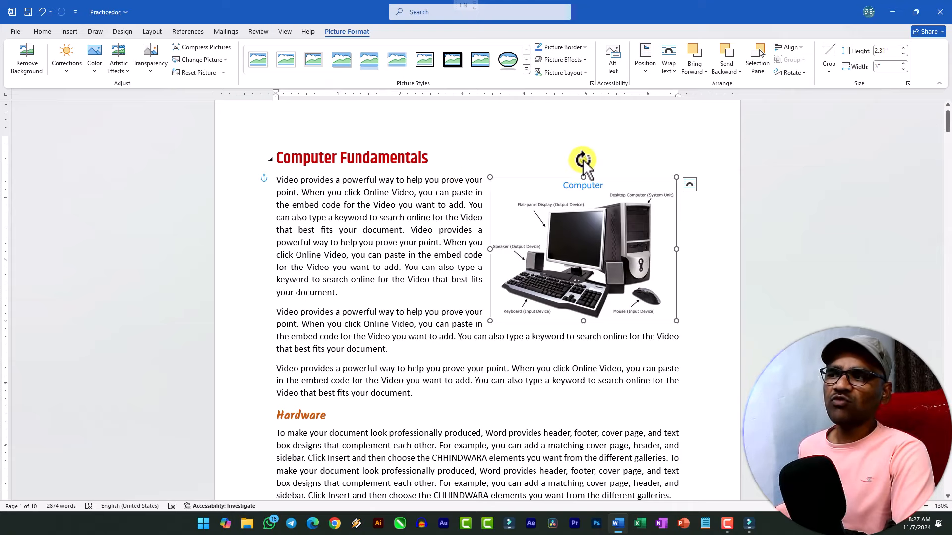
- Try rotating the computer picture clockwise, using undo and redo to compare it, and leave the rotation undone
{"action": "left_click_drag", "start_coordinate": [583, 159], "coordinate": [647, 180]}
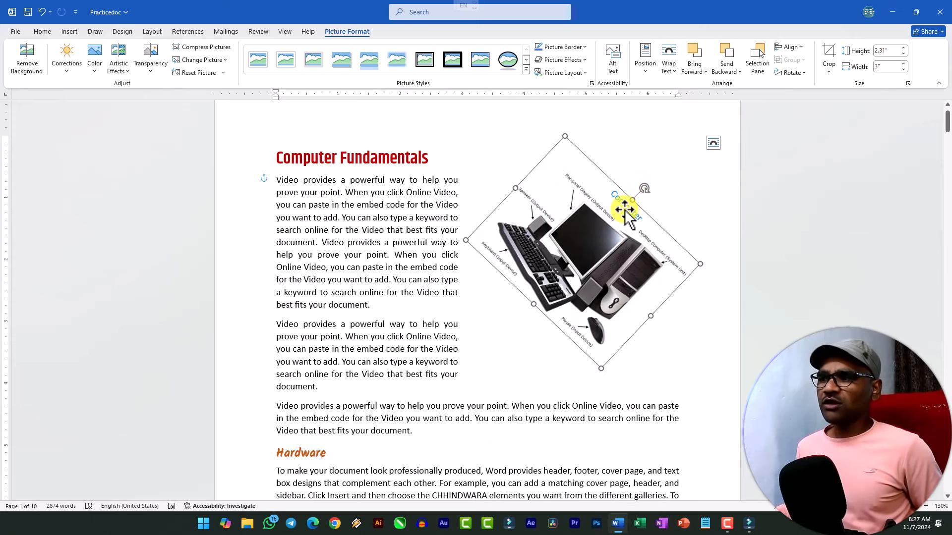
{"action": "key", "text": "ctrl+z"}
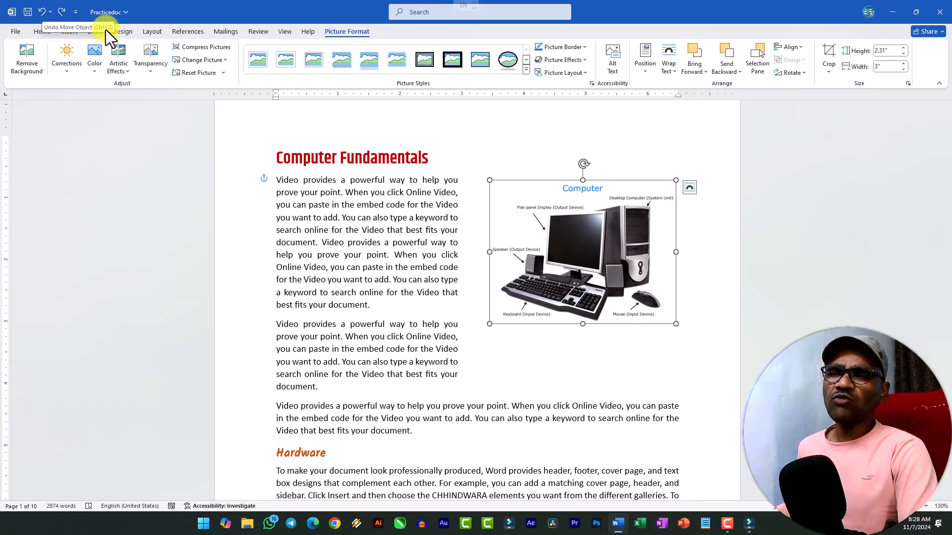
{"action": "left_click", "coordinate": [60, 12]}
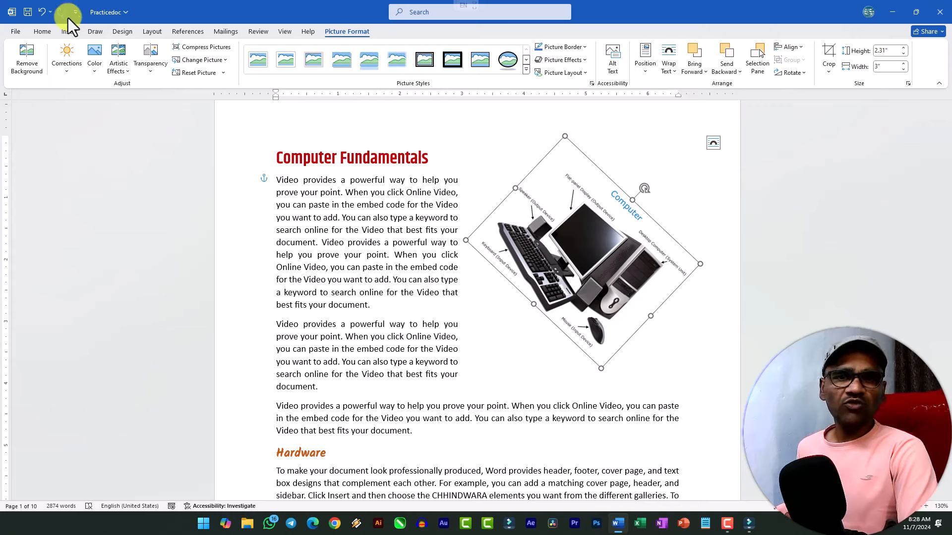
{"action": "left_click", "coordinate": [42, 12]}
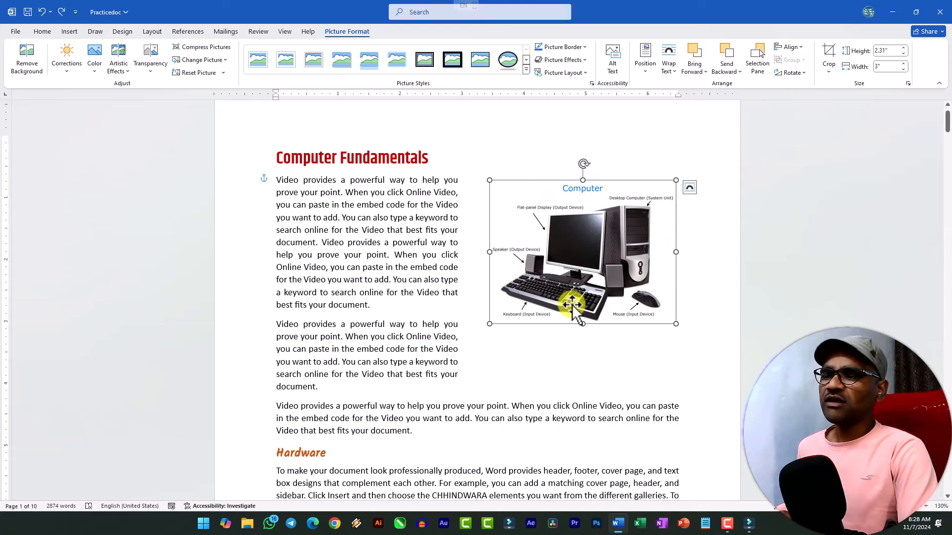
- Reposition the computer picture slightly inward from the right margin beside the first two paragraphs, undoing the stray text deletion
{"action": "left_click_drag", "start_coordinate": [581, 273], "coordinate": [558, 272]}
{"action": "left_click", "coordinate": [579, 355]}
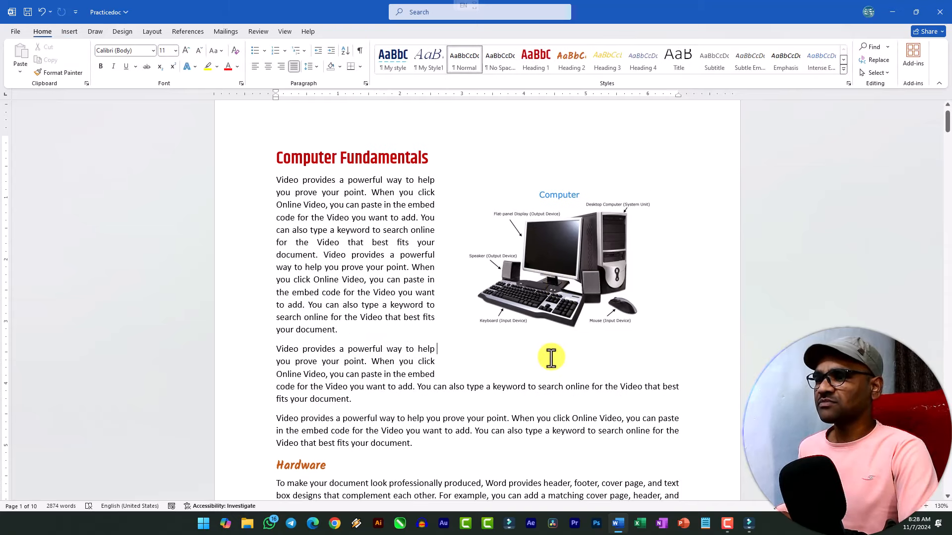
{"action": "key", "text": "Delete"}
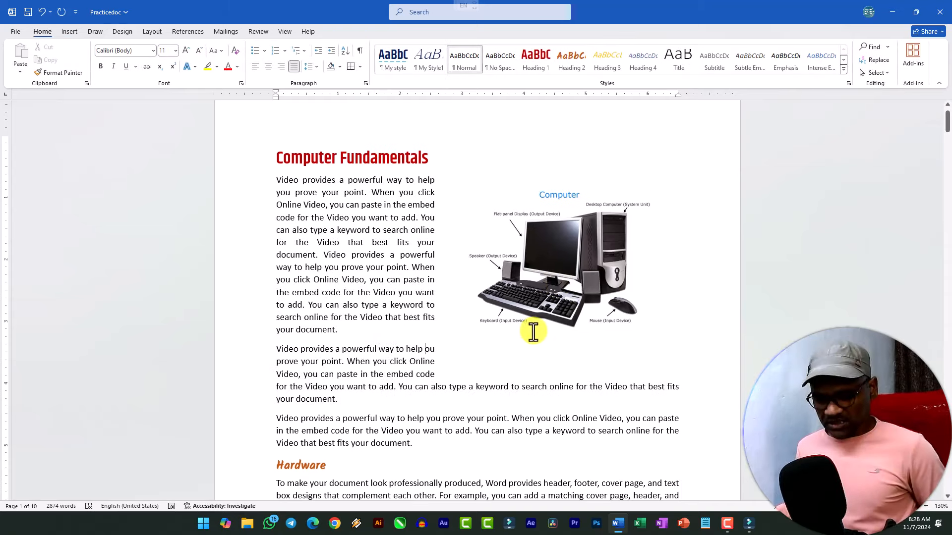
{"action": "key", "text": "ctrl+z"}
{"action": "left_click", "coordinate": [559, 249]}
{"action": "left_click_drag", "start_coordinate": [585, 241], "coordinate": [592, 235]}
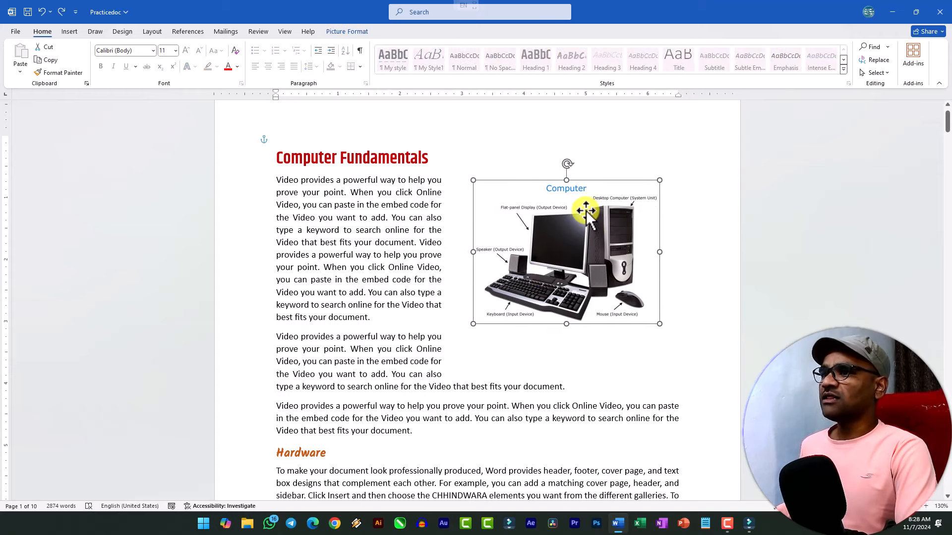
{"action": "left_click", "coordinate": [340, 32]}
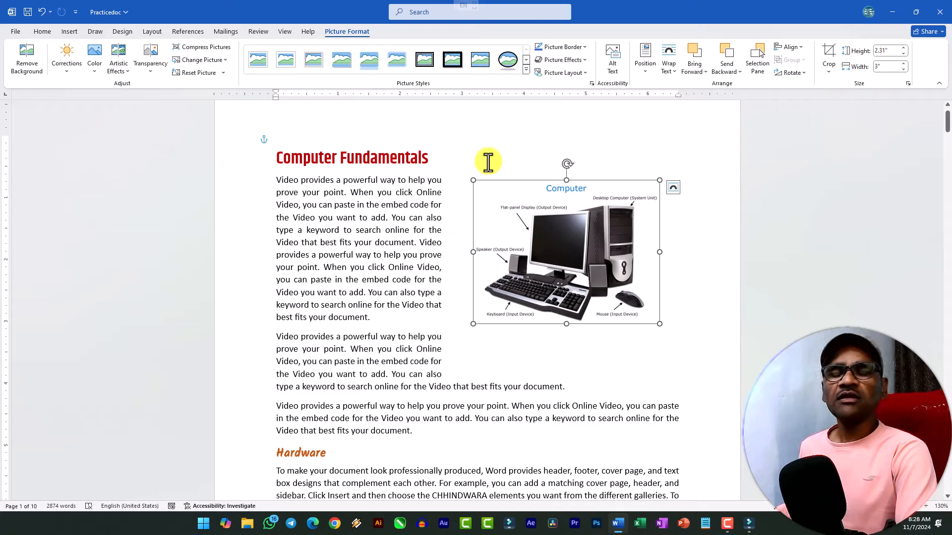
- Add an empty line below the Hardware heading and insert the hardware types picture stored on this device there
{"action": "scroll", "coordinate": [415, 229], "scroll_direction": "down", "scroll_amount": 5}
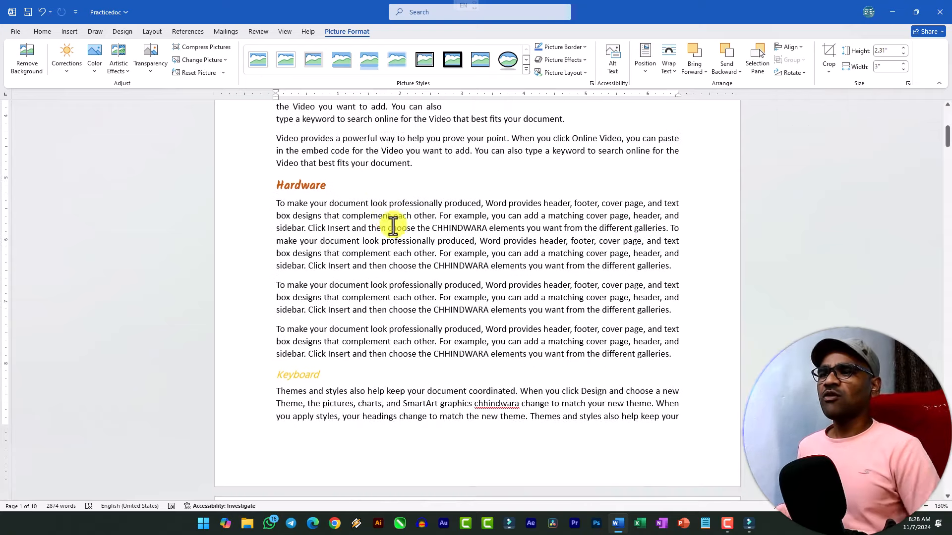
{"action": "left_click", "coordinate": [336, 187]}
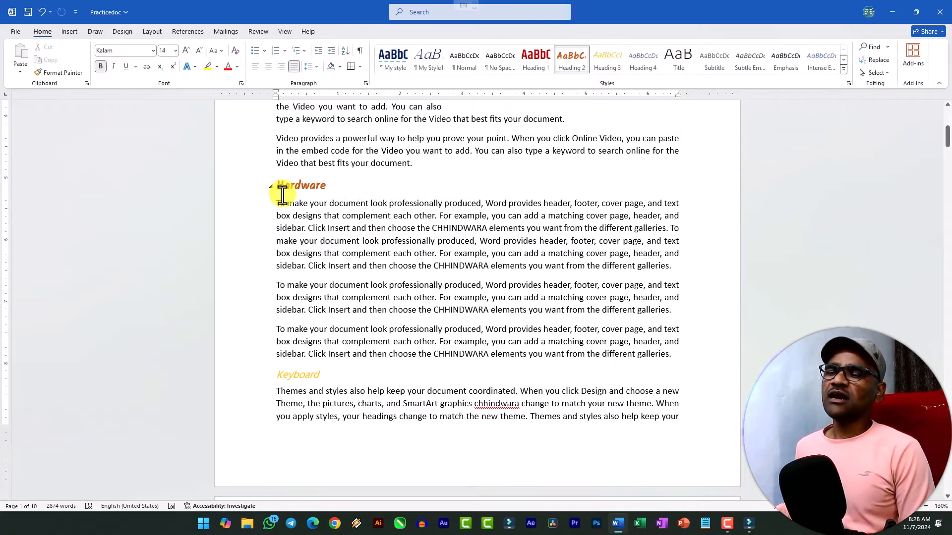
{"action": "key", "text": "Return"}
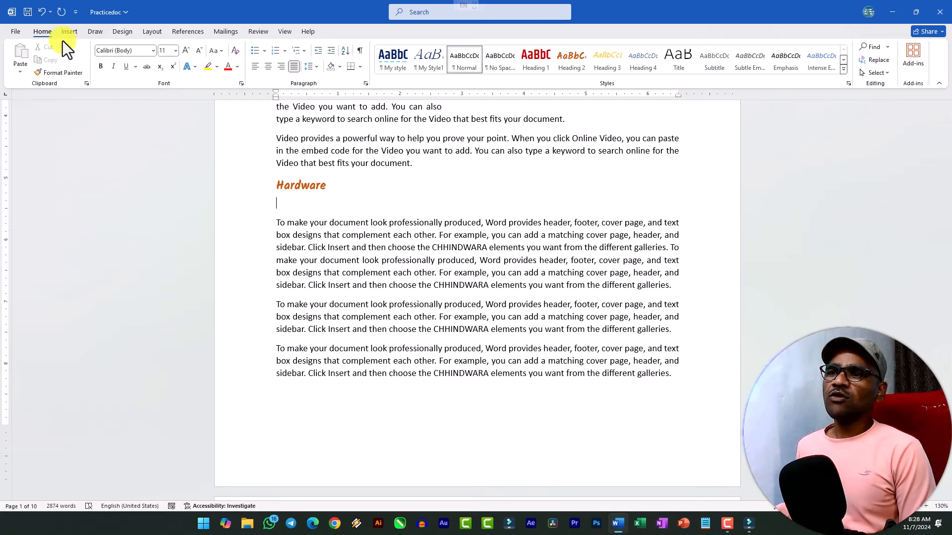
{"action": "left_click", "coordinate": [66, 33]}
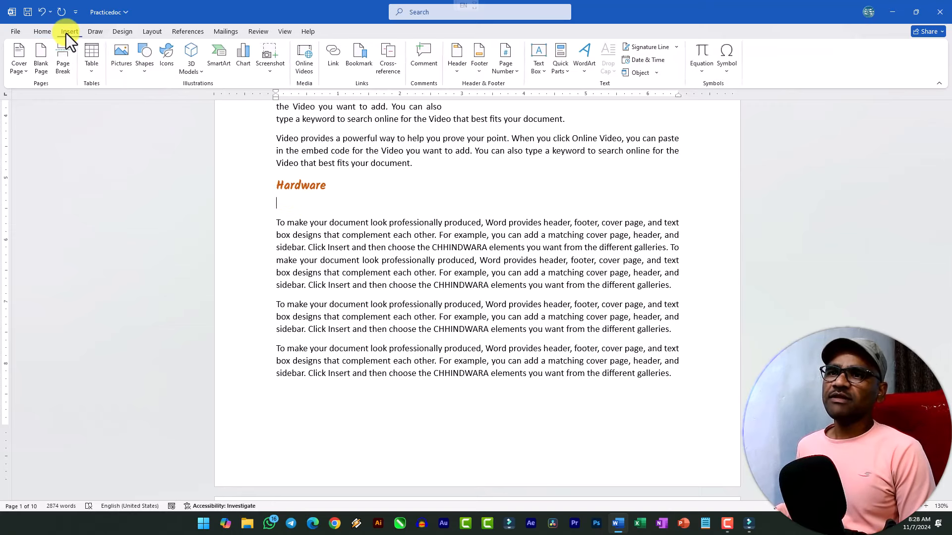
{"action": "left_click", "coordinate": [121, 55]}
{"action": "left_click", "coordinate": [144, 102]}
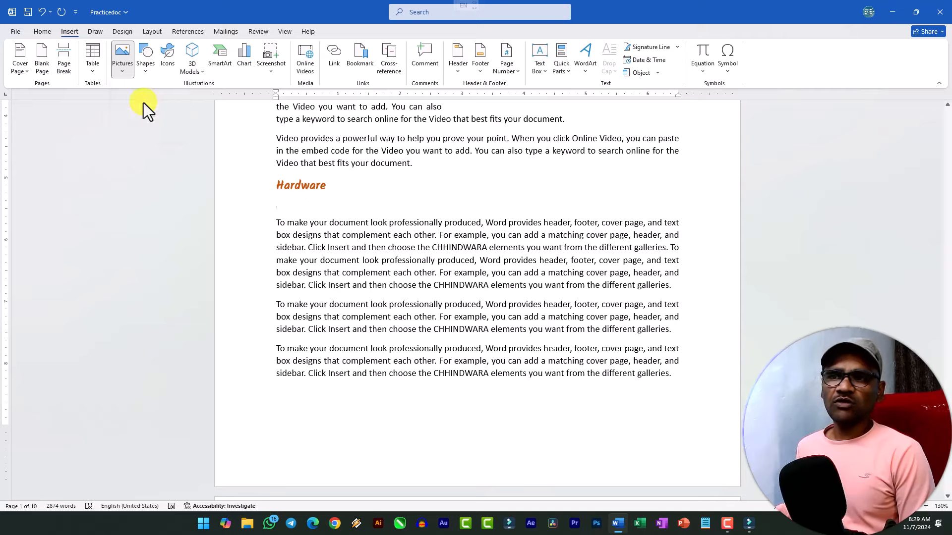
{"action": "double_click", "coordinate": [214, 184]}
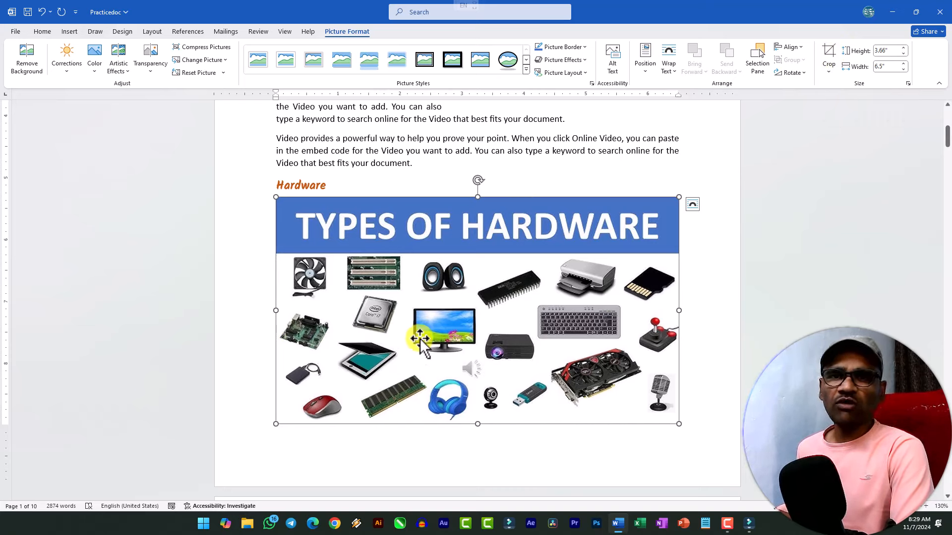
- Crop the title banner off the top of the hardware types picture, reducing its height to about 2.71"
{"action": "left_click", "coordinate": [824, 52]}
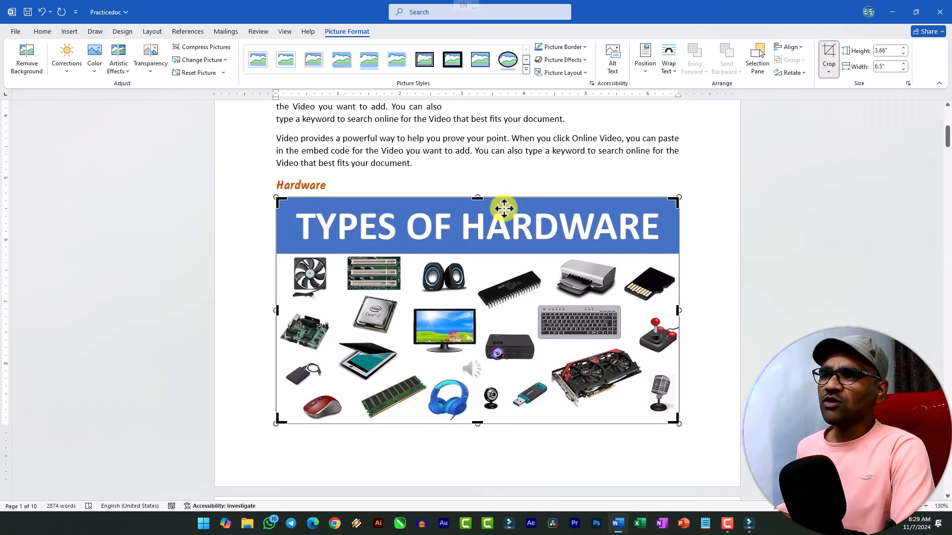
{"action": "left_click_drag", "start_coordinate": [477, 197], "coordinate": [477, 256]}
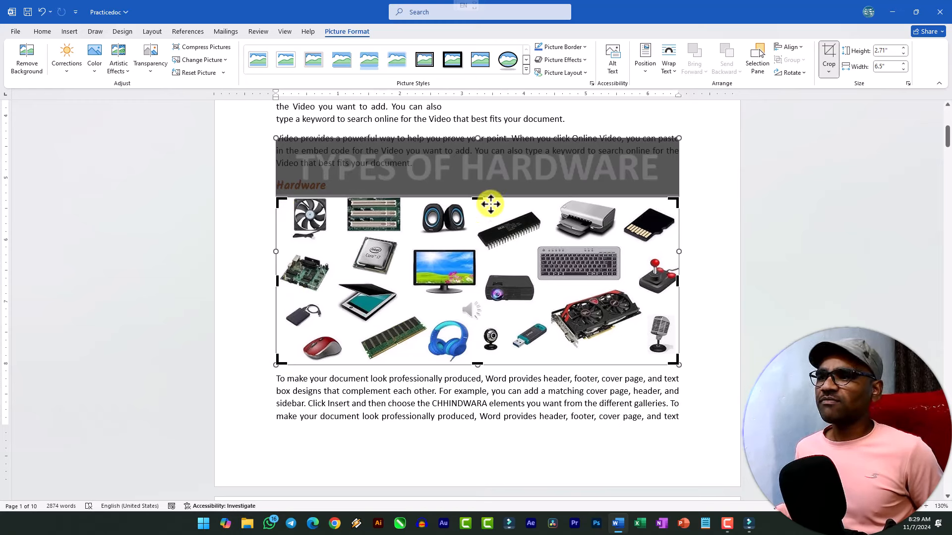
{"action": "left_click_drag", "start_coordinate": [481, 196], "coordinate": [483, 197]}
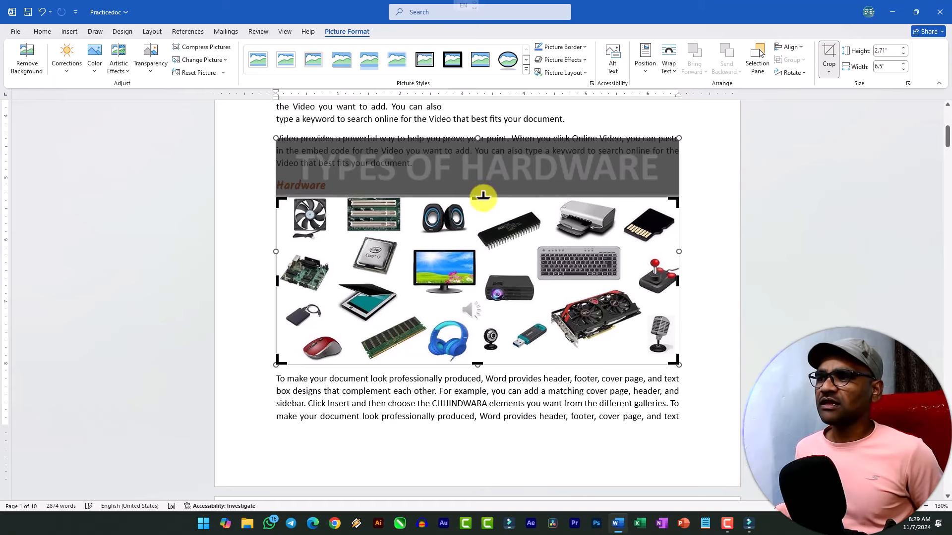
{"action": "left_click", "coordinate": [705, 237]}
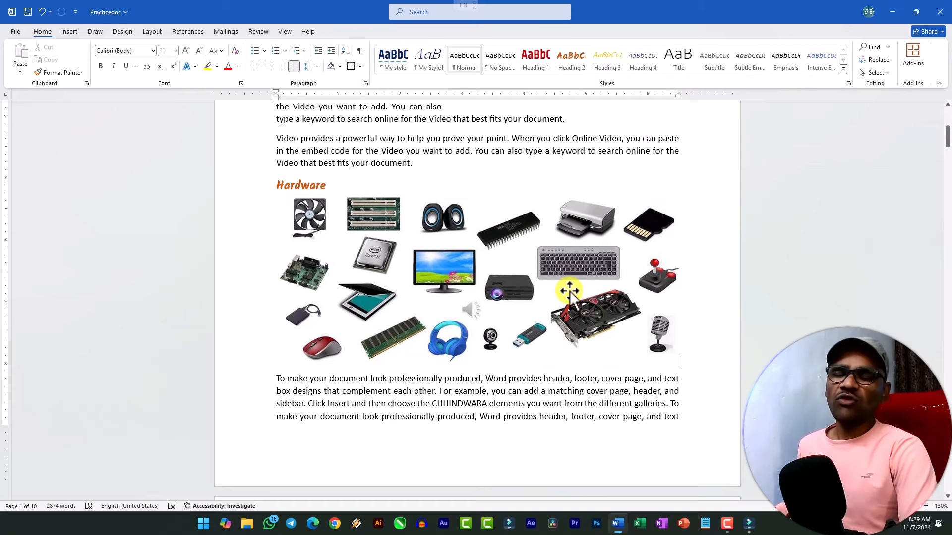
- Shrink the hardware picture proportionally to about 1.82" high by 4.37" wide and make the text wrap around it
{"action": "left_click", "coordinate": [462, 303]}
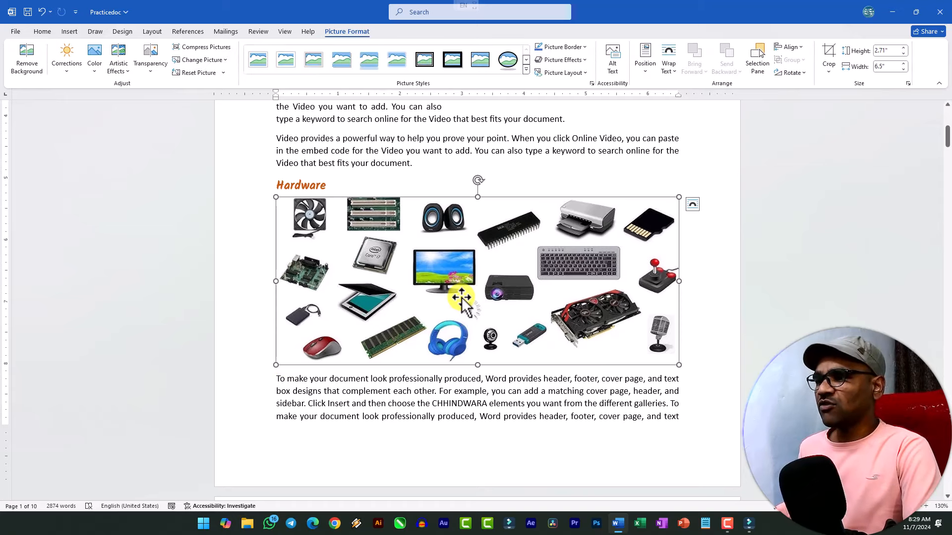
{"action": "left_click_drag", "start_coordinate": [669, 359], "coordinate": [547, 309]}
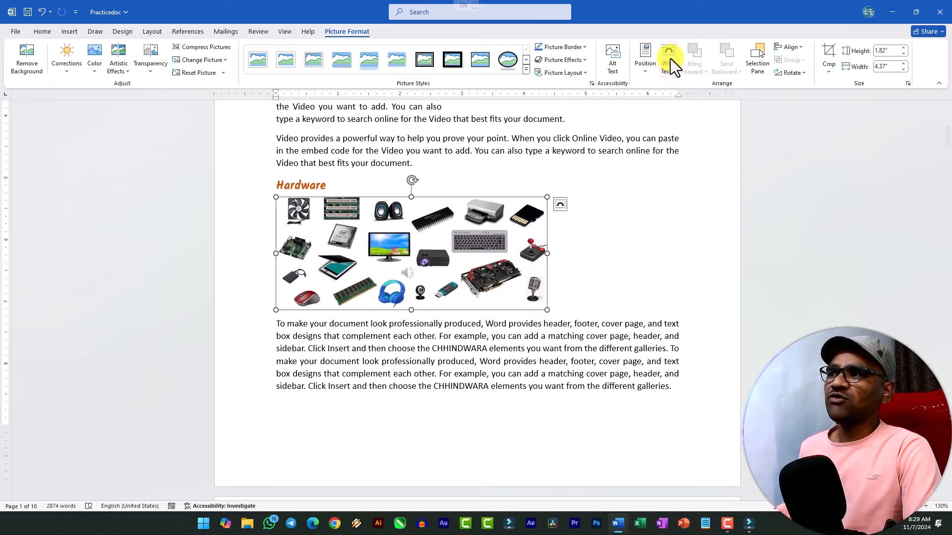
{"action": "left_click", "coordinate": [671, 72]}
{"action": "left_click", "coordinate": [673, 105]}
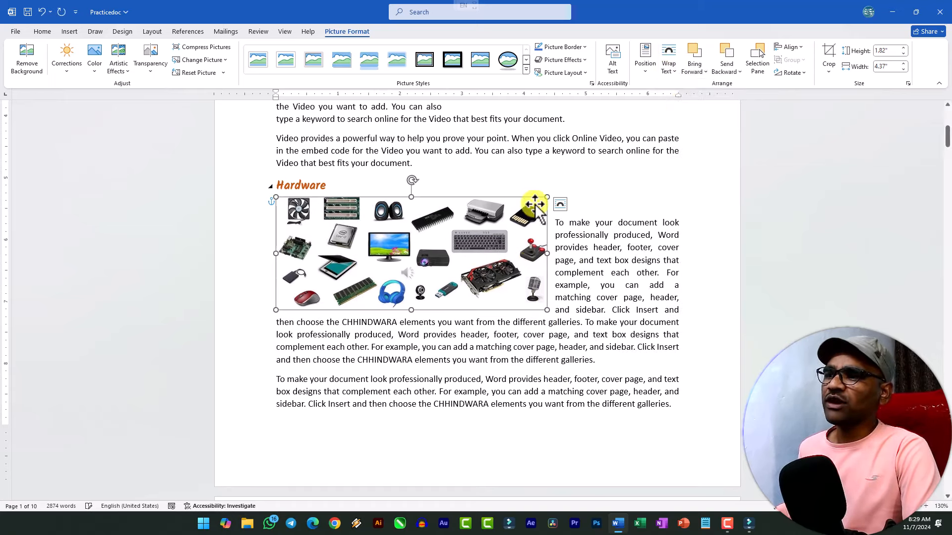
- Move the hardware picture to the right margin beside the Hardware heading and paragraph, removing the empty line below the heading
{"action": "left_click_drag", "start_coordinate": [505, 230], "coordinate": [623, 243]}
{"action": "left_click", "coordinate": [303, 200]}
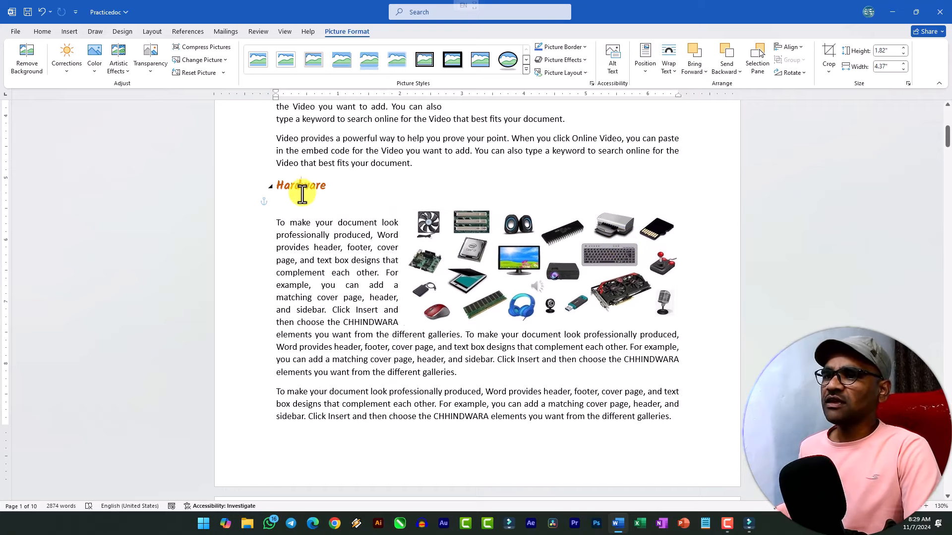
{"action": "key", "text": "BackSpace"}
{"action": "left_click_drag", "start_coordinate": [501, 239], "coordinate": [503, 227]}
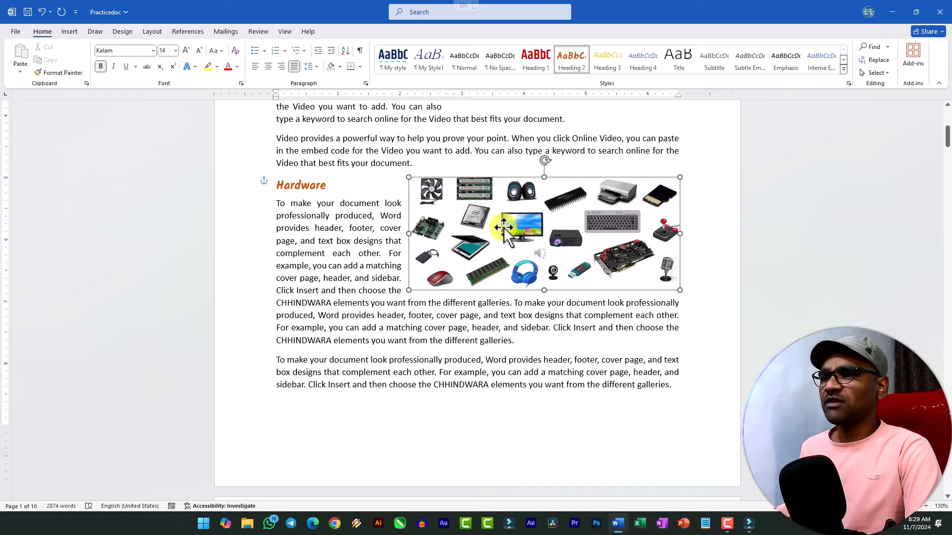
- In crop mode, squeeze the computer picture's full image vertically to fit the height of its crop frame
{"action": "scroll", "coordinate": [480, 247], "scroll_direction": "up", "scroll_amount": 6}
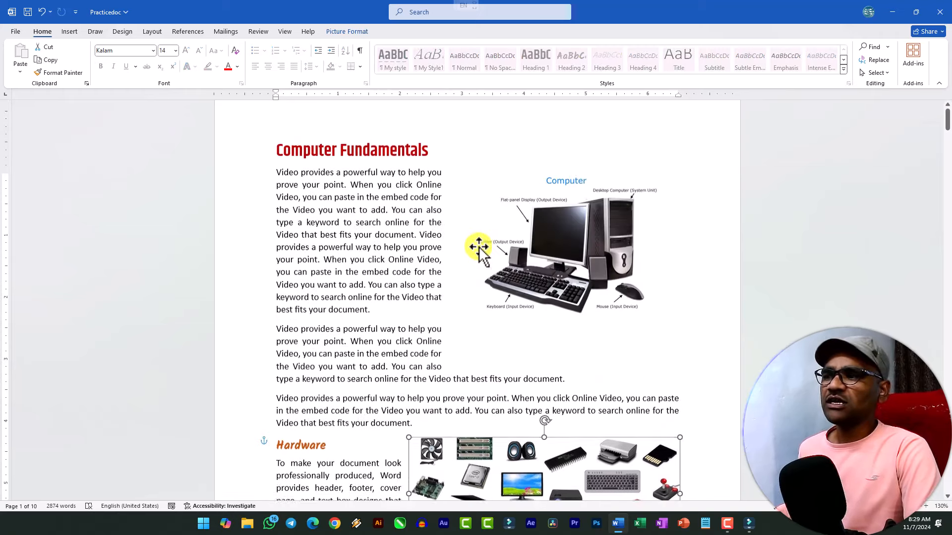
{"action": "left_click", "coordinate": [478, 248]}
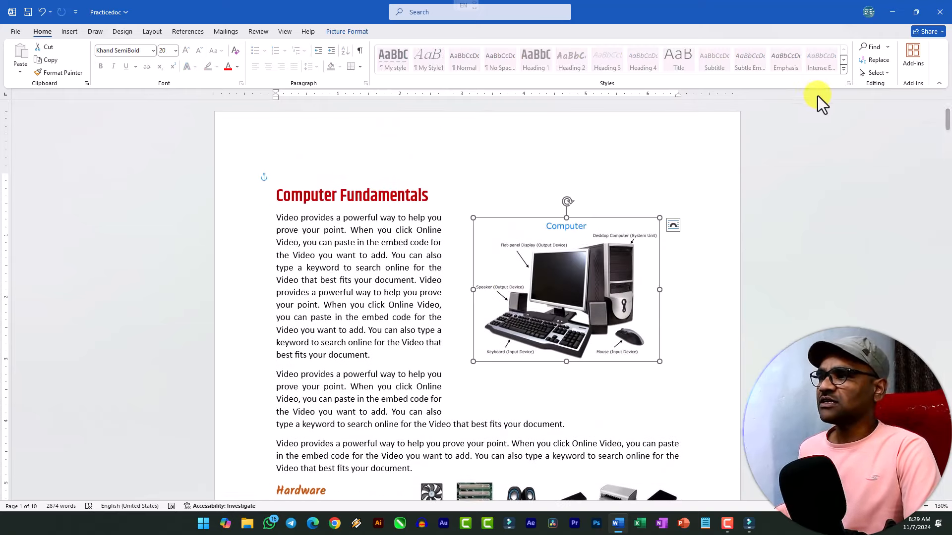
{"action": "left_click", "coordinate": [346, 31]}
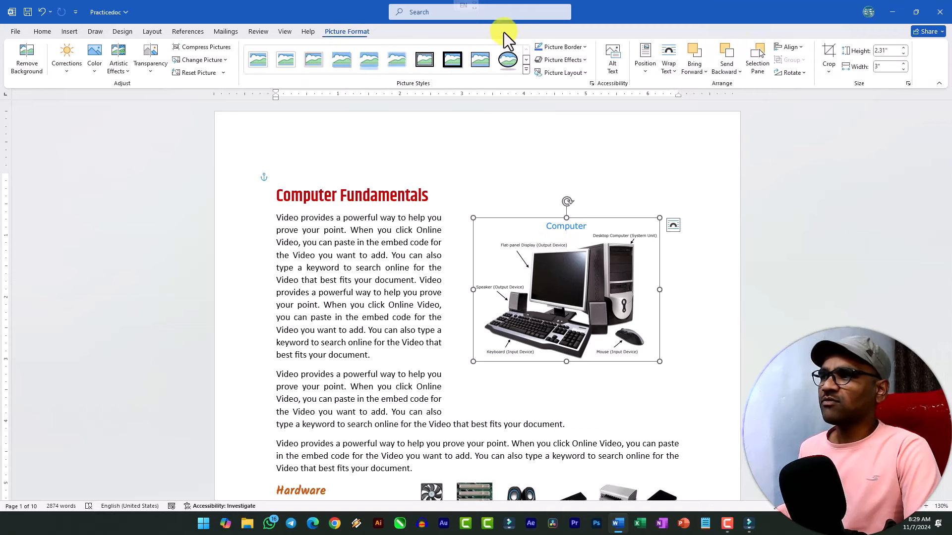
{"action": "left_click", "coordinate": [832, 55]}
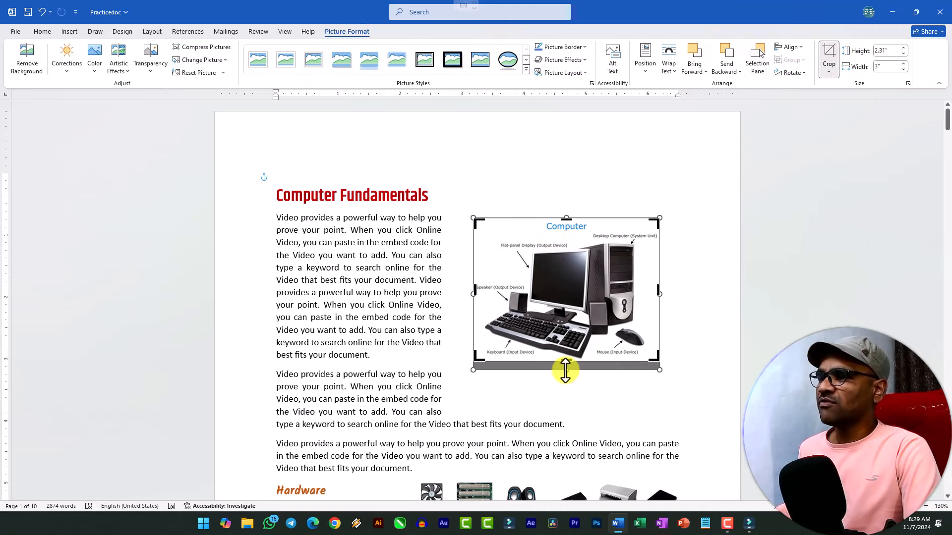
{"action": "left_click_drag", "start_coordinate": [565, 369], "coordinate": [563, 362]}
{"action": "left_click", "coordinate": [650, 375]}
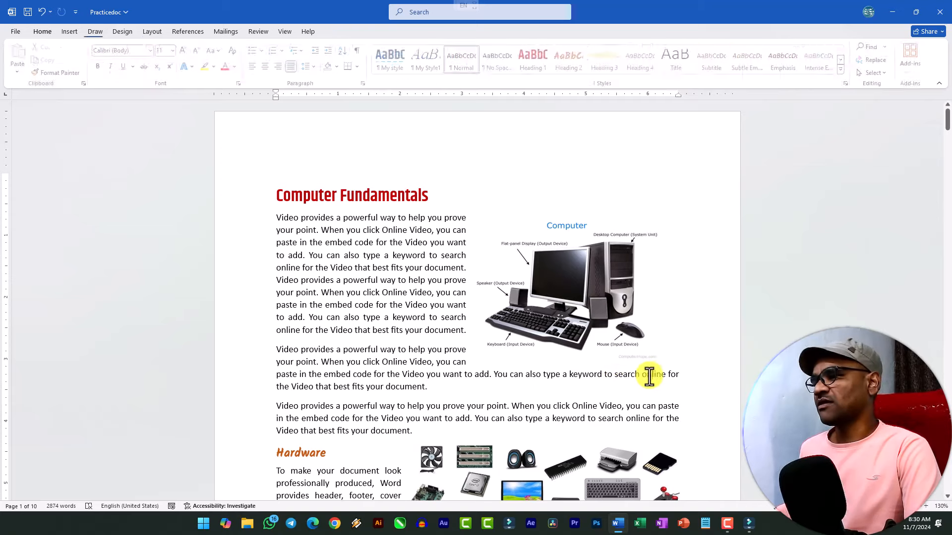
- Crop the watermark strip off the bottom of the computer picture, leaving it about 2.18" high
{"action": "left_click", "coordinate": [597, 340]}
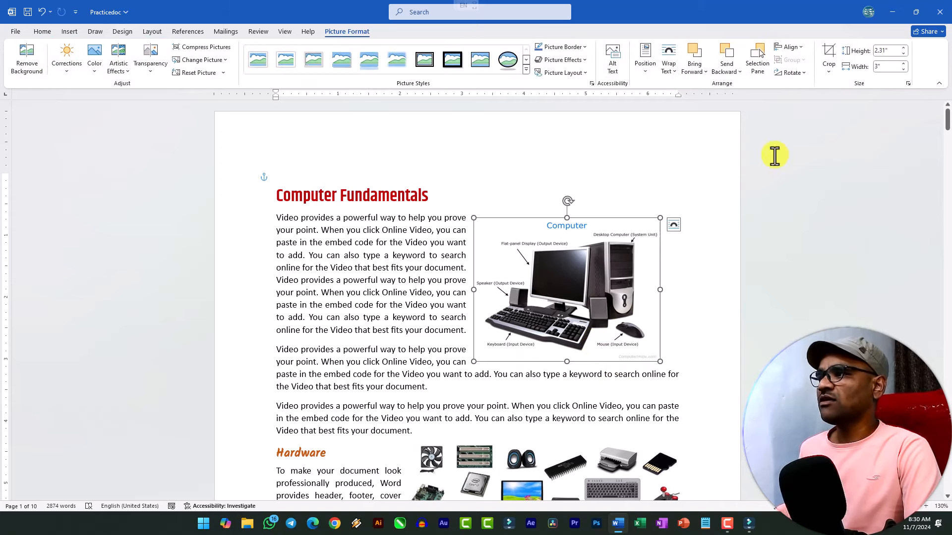
{"action": "left_click", "coordinate": [828, 56]}
{"action": "left_click_drag", "start_coordinate": [568, 361], "coordinate": [566, 350]}
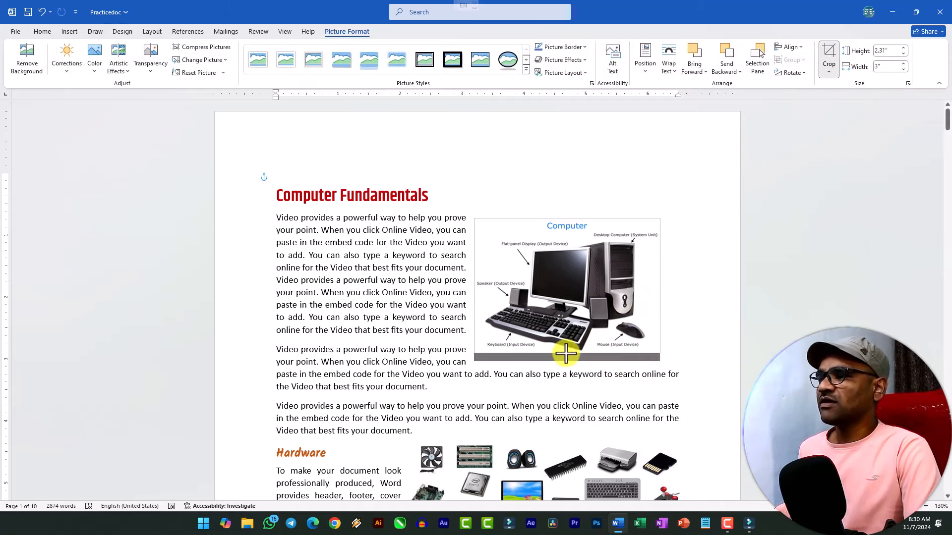
{"action": "left_click", "coordinate": [605, 384]}
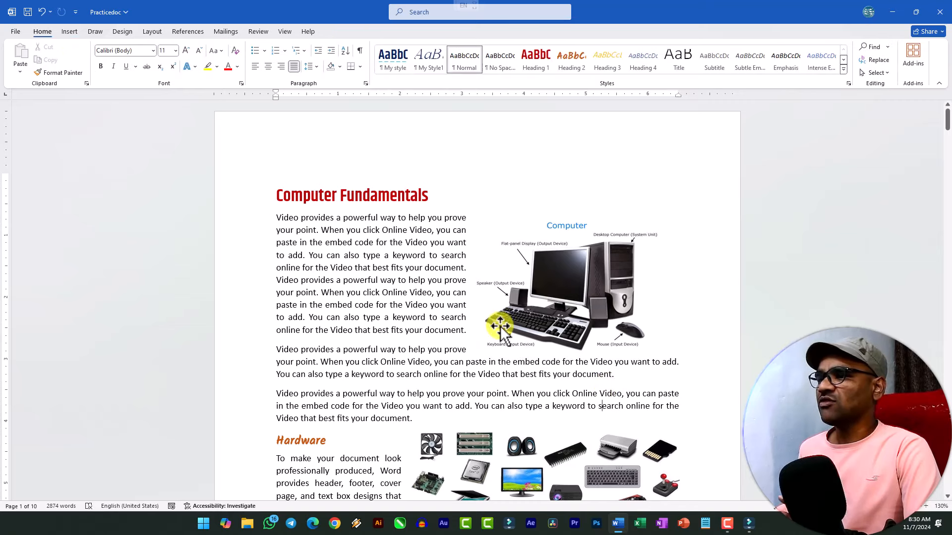
- Add a black picture border around the computer picture beside the Computer Fundamentals text
{"action": "left_click", "coordinate": [508, 272]}
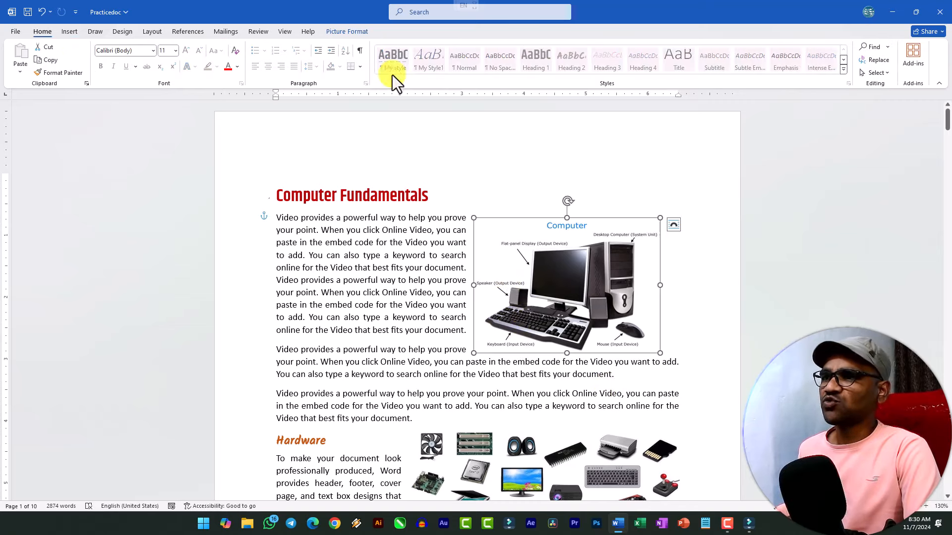
{"action": "left_click", "coordinate": [346, 31]}
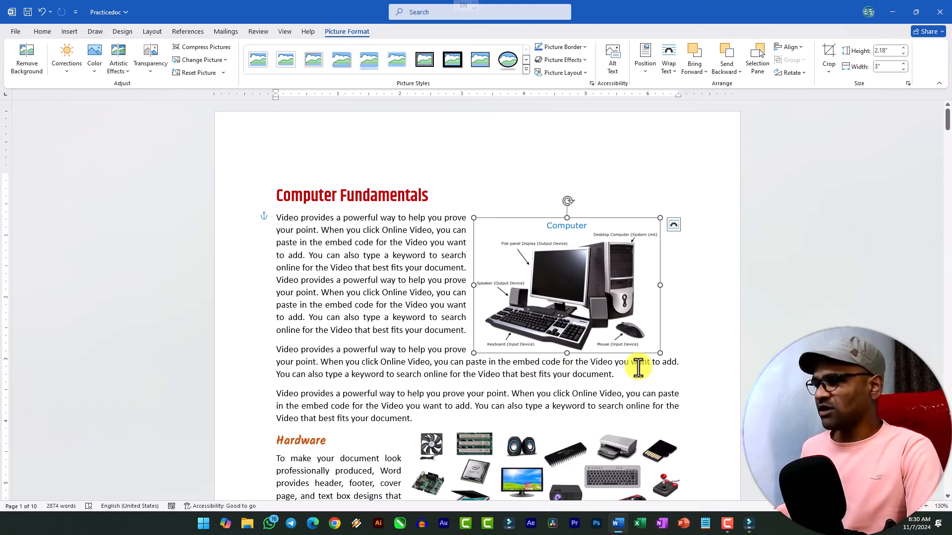
{"action": "scroll", "coordinate": [731, 355], "scroll_direction": "up", "scroll_amount": 6}
{"action": "scroll", "coordinate": [471, 182], "scroll_direction": "down", "scroll_amount": 2}
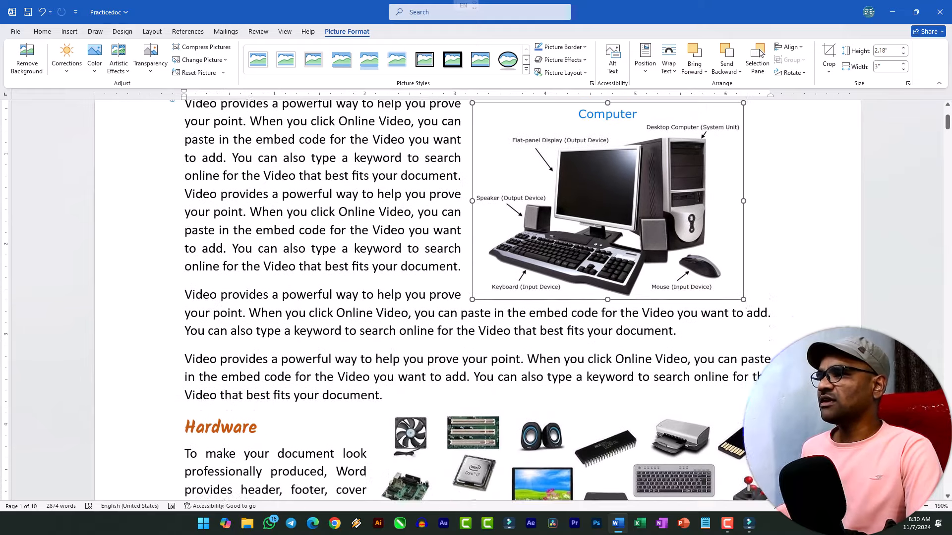
{"action": "scroll", "coordinate": [471, 183], "scroll_direction": "up", "scroll_amount": 1}
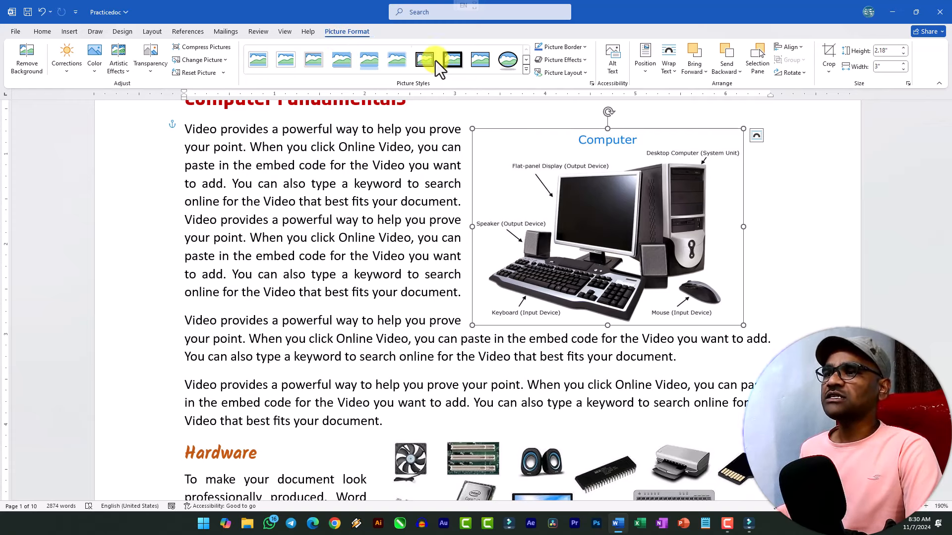
{"action": "left_click", "coordinate": [585, 48]}
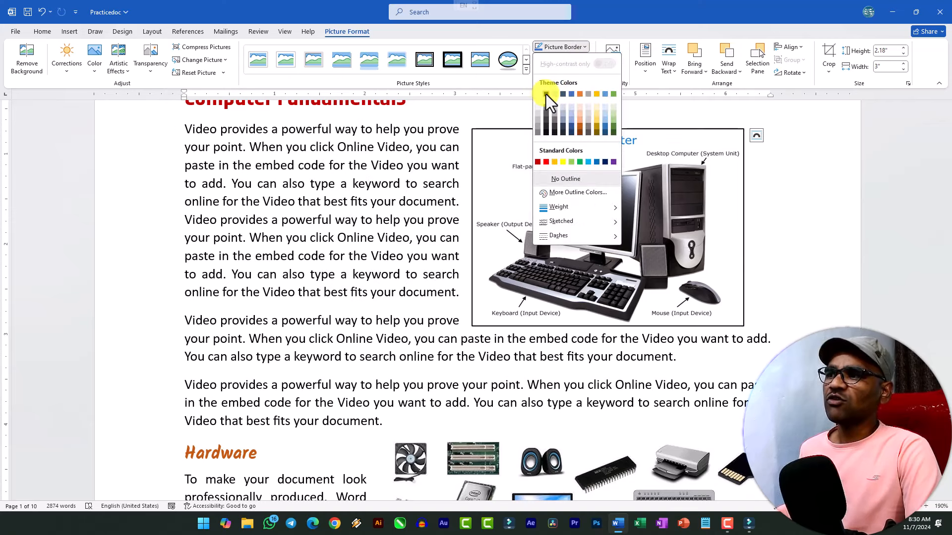
{"action": "left_click", "coordinate": [546, 95]}
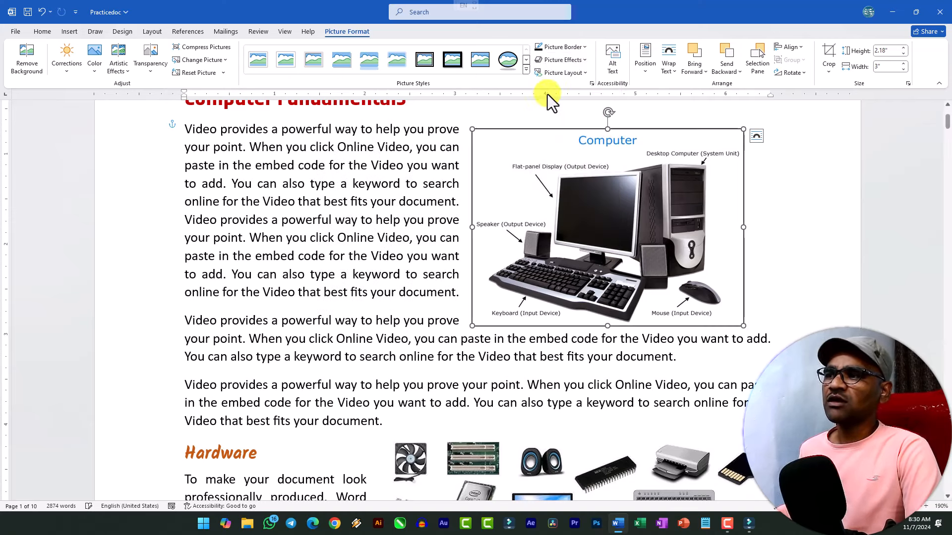
{"action": "left_click", "coordinate": [593, 356]}
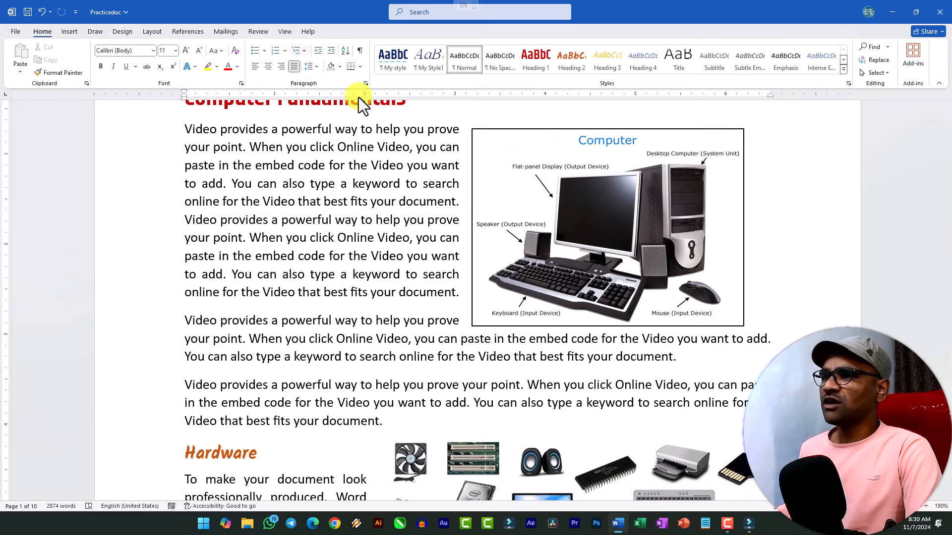
- Apply the glow effect 11 point; Gold, Accent color 4 to the computer picture
{"action": "left_click", "coordinate": [548, 219]}
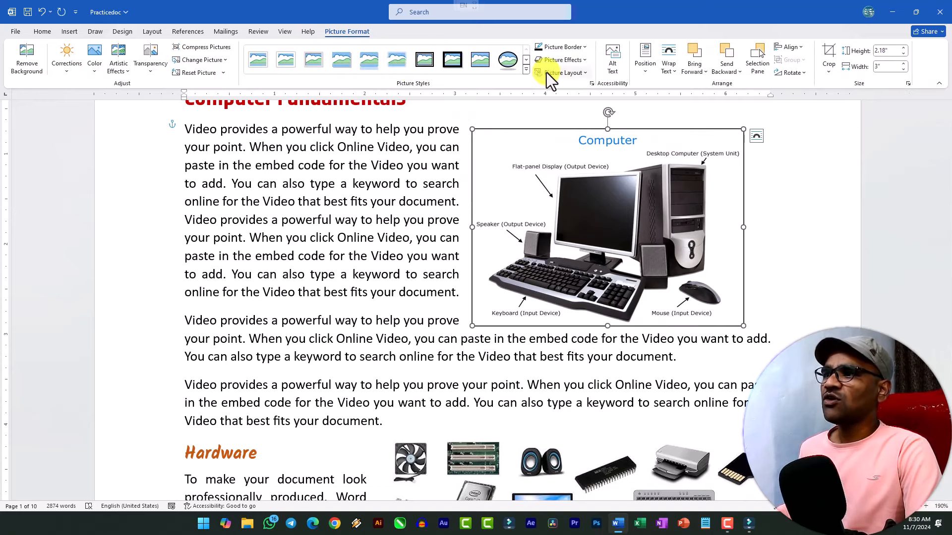
{"action": "left_click", "coordinate": [584, 61]}
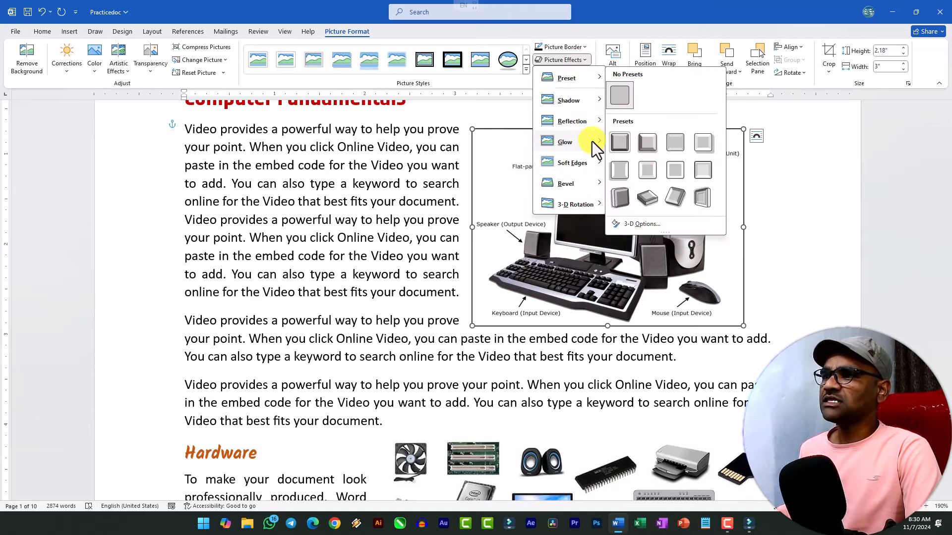
{"action": "mouse_move", "coordinate": [592, 141]}
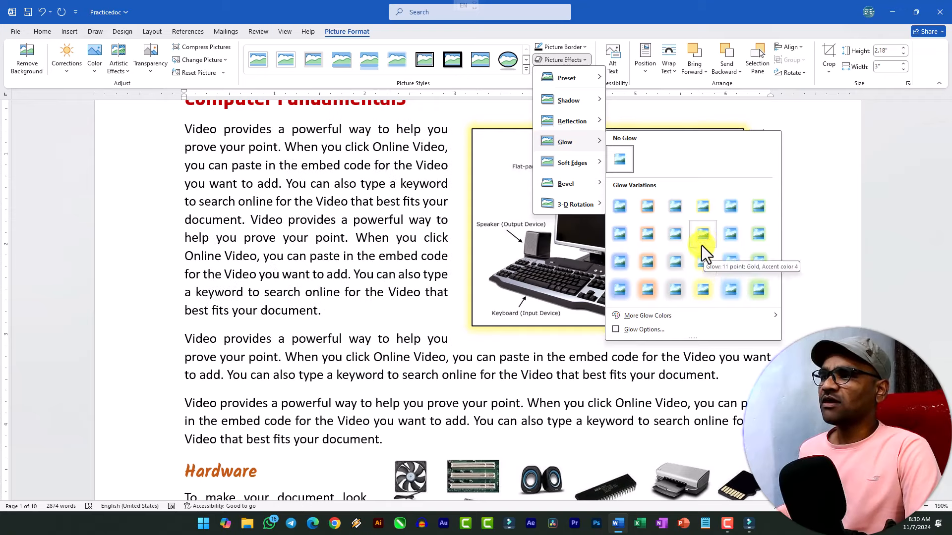
{"action": "left_click", "coordinate": [702, 239]}
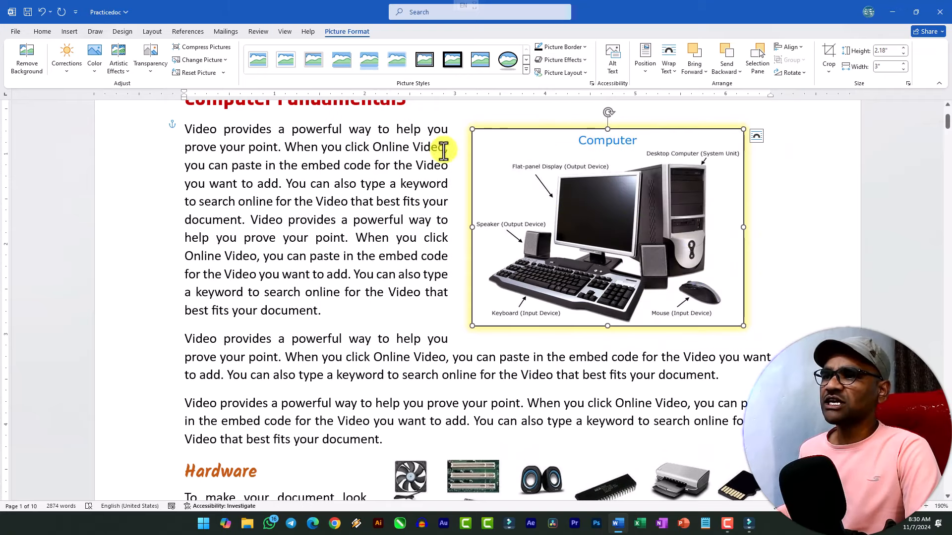
{"action": "left_click", "coordinate": [585, 77]}
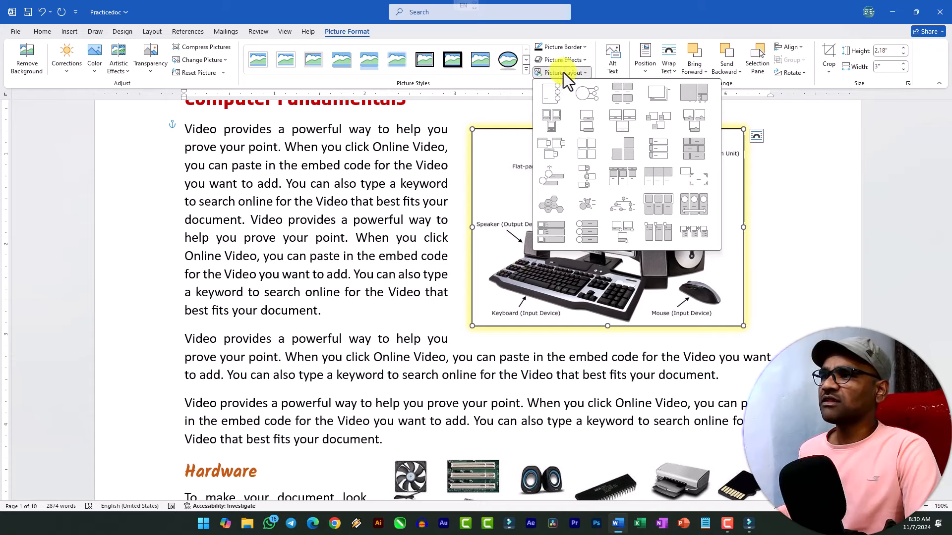
{"action": "left_click", "coordinate": [500, 83]}
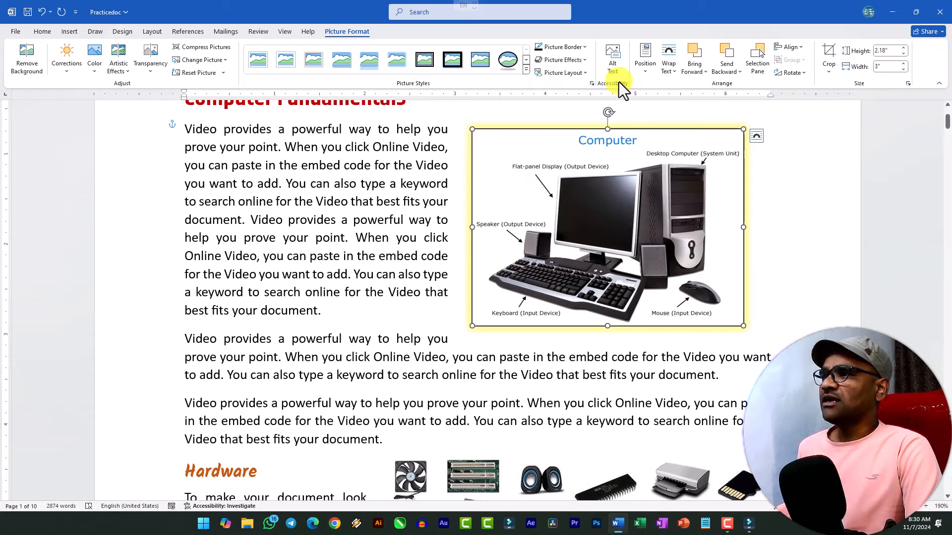
{"action": "left_click", "coordinate": [615, 55]}
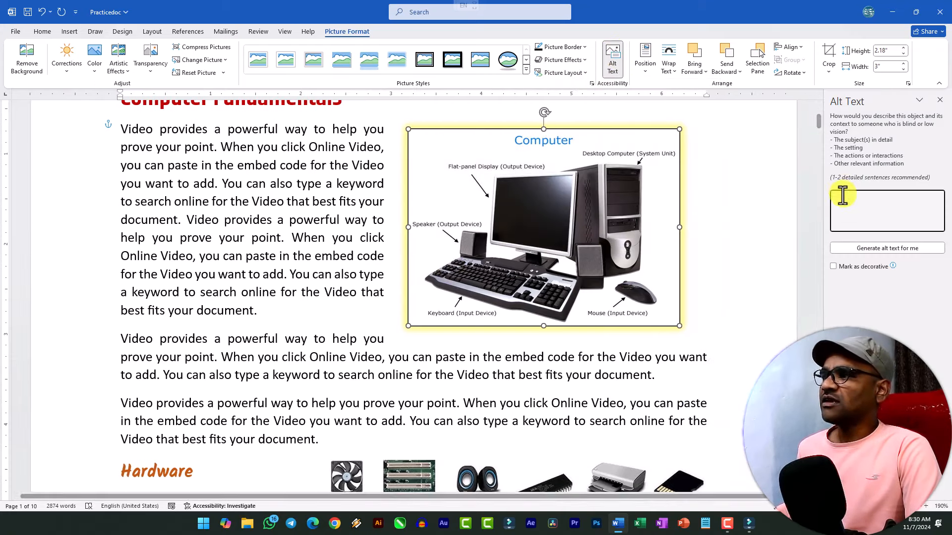
{"action": "left_click", "coordinate": [939, 101]}
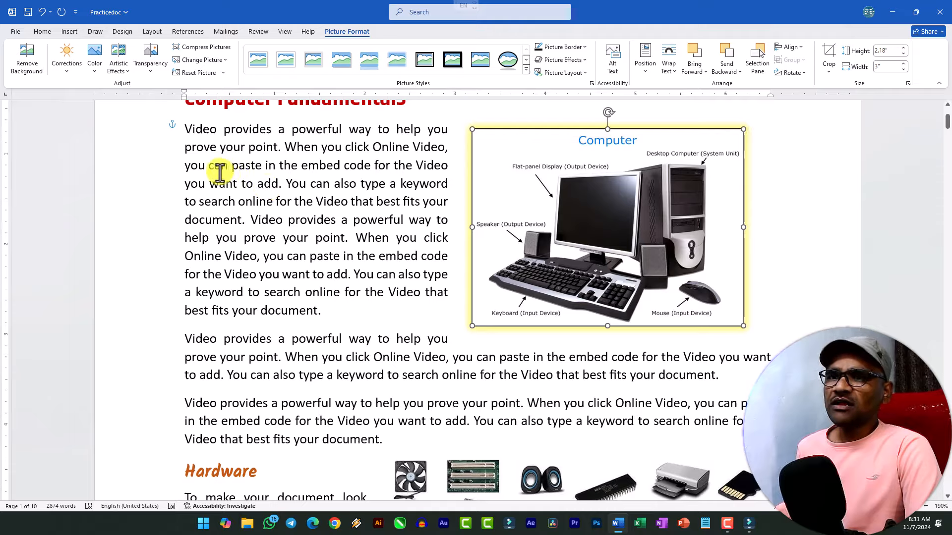
- Insert the keyboard picture from this device at the end of the Keyboard heading on page 2
{"action": "scroll", "coordinate": [216, 165], "scroll_direction": "down", "scroll_amount": 1}
{"action": "scroll", "coordinate": [696, 268], "scroll_direction": "down", "scroll_amount": 6}
{"action": "scroll", "coordinate": [166, 121], "scroll_direction": "up", "scroll_amount": 4}
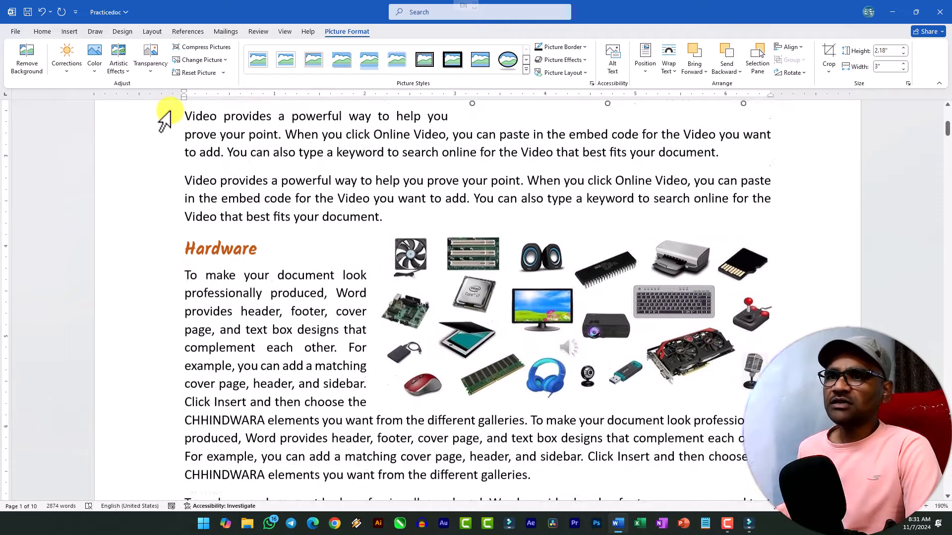
{"action": "scroll", "coordinate": [332, 204], "scroll_direction": "down", "scroll_amount": 2}
{"action": "scroll", "coordinate": [332, 203], "scroll_direction": "down", "scroll_amount": 10}
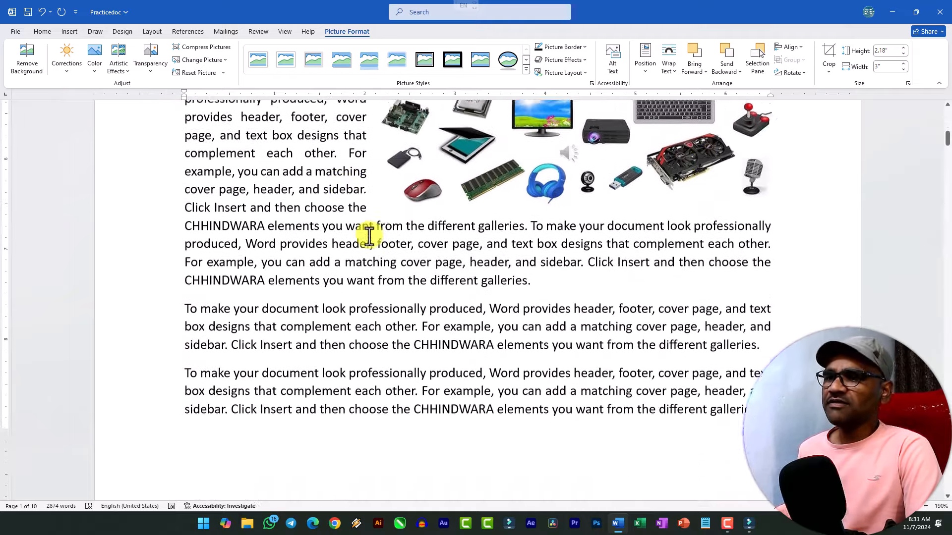
{"action": "left_click", "coordinate": [264, 198]}
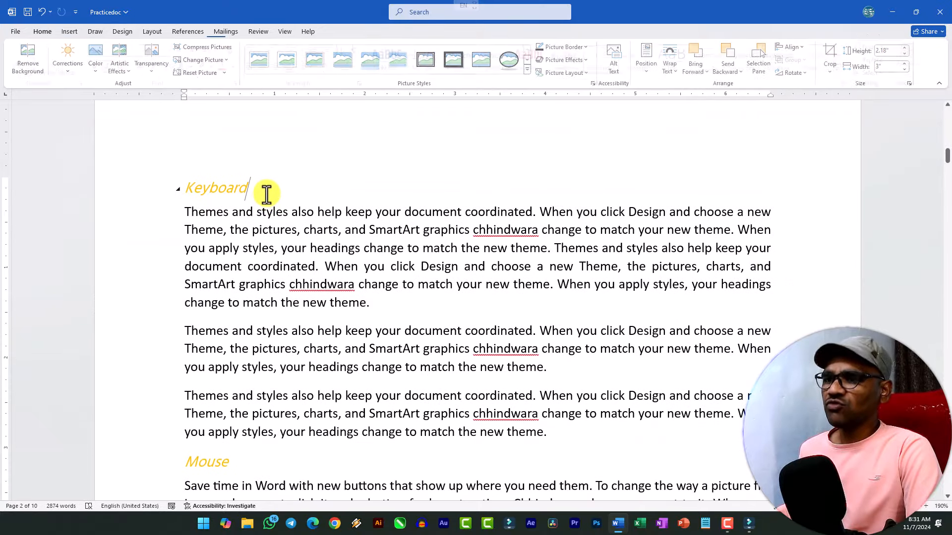
{"action": "key", "text": "Return"}
{"action": "key", "text": "BackSpace"}
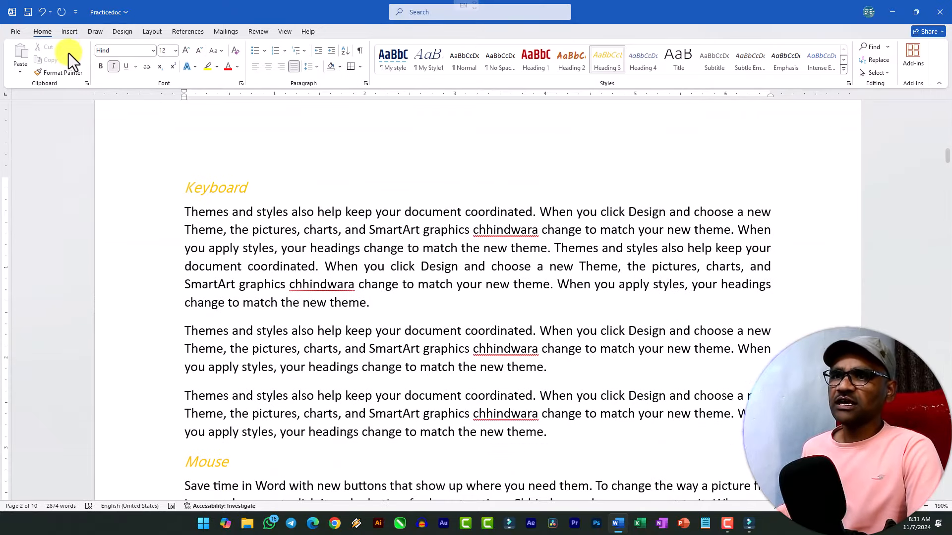
{"action": "left_click", "coordinate": [67, 34]}
{"action": "left_click", "coordinate": [123, 53]}
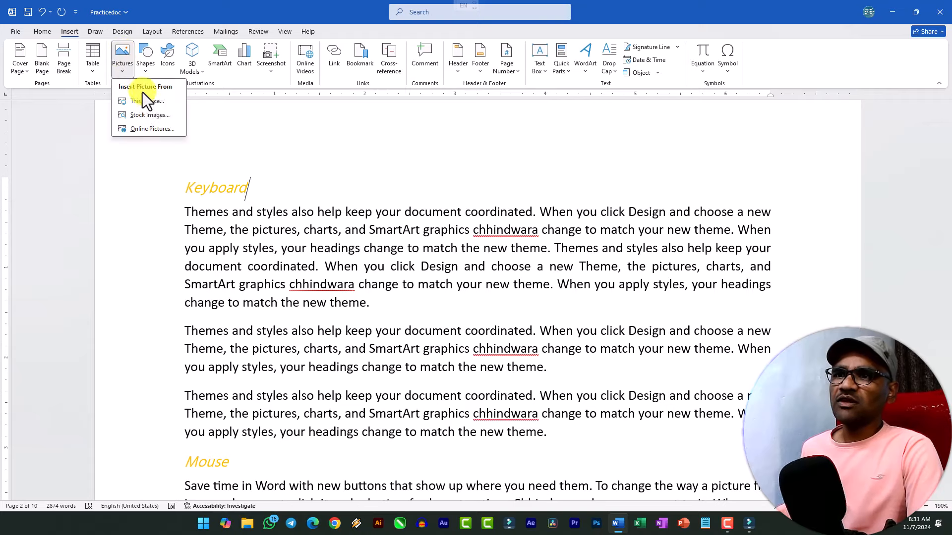
{"action": "left_click", "coordinate": [144, 91]}
{"action": "double_click", "coordinate": [211, 171]}
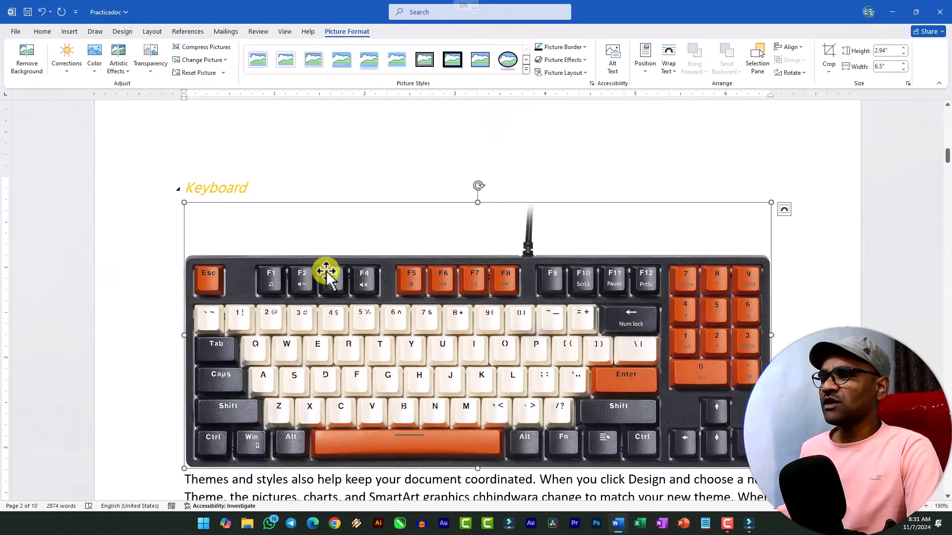
- Crop the blank strip with the cable off the keyboard picture's top and shrink the picture to about 2.34" by 6.42"
{"action": "left_click", "coordinate": [828, 52]}
{"action": "left_click_drag", "start_coordinate": [478, 203], "coordinate": [478, 254]}
{"action": "left_click", "coordinate": [807, 268]}
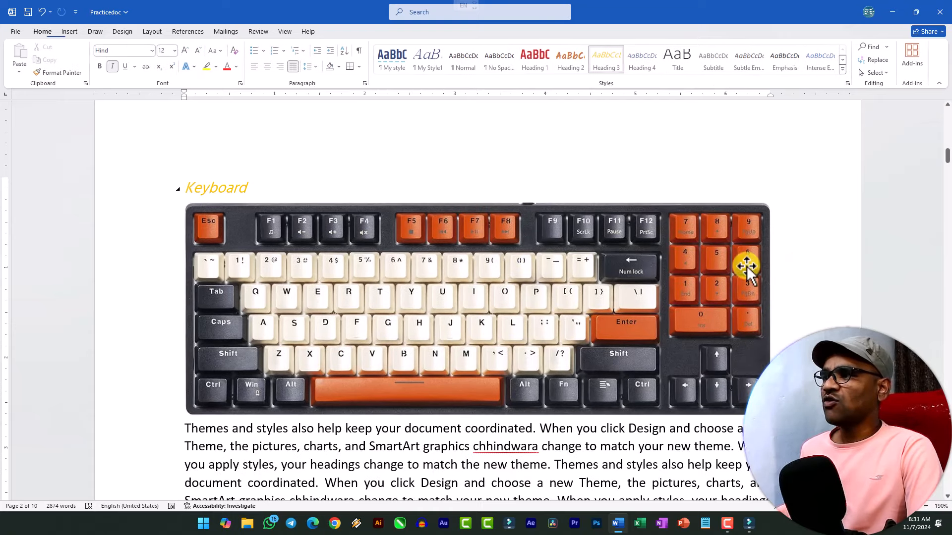
{"action": "left_click", "coordinate": [514, 302]}
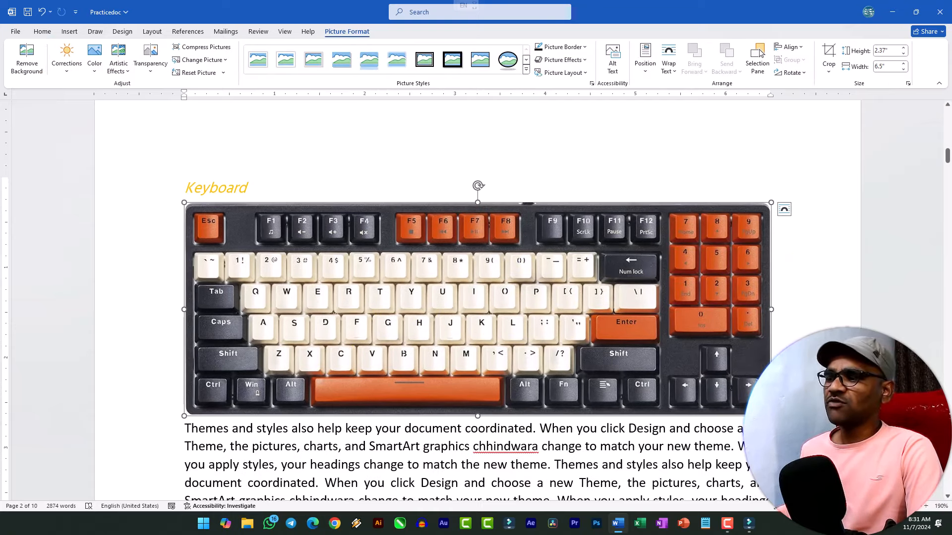
{"action": "mouse_move", "coordinate": [771, 415]}
{"action": "left_mouse_down"}
{"action": "mouse_move", "coordinate": [675, 361]}
{"action": "mouse_move", "coordinate": [764, 412]}
{"action": "left_mouse_up"}
- Insert the mouse picture from this device at the end of the Mouse heading
{"action": "scroll", "coordinate": [367, 369], "scroll_direction": "down", "scroll_amount": 5}
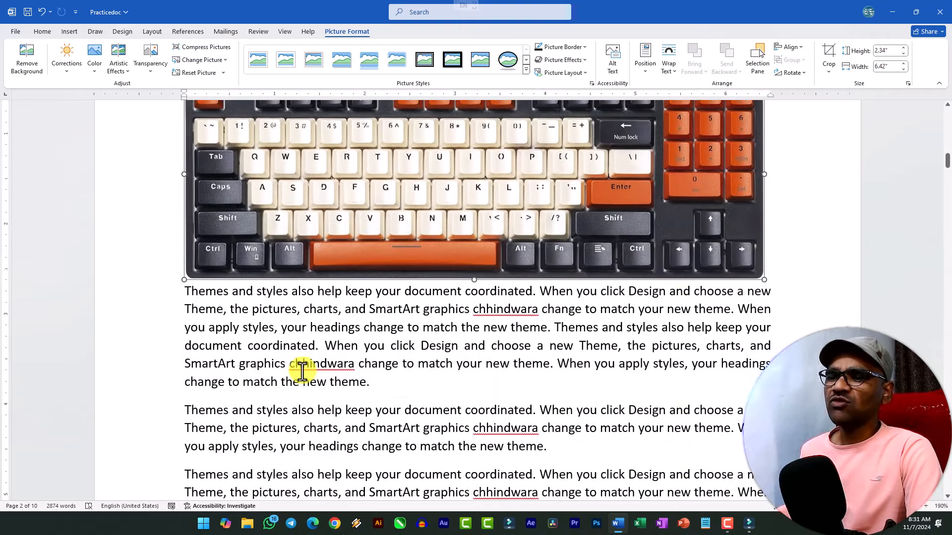
{"action": "scroll", "coordinate": [294, 347], "scroll_direction": "down", "scroll_amount": 3}
{"action": "left_click", "coordinate": [240, 275]}
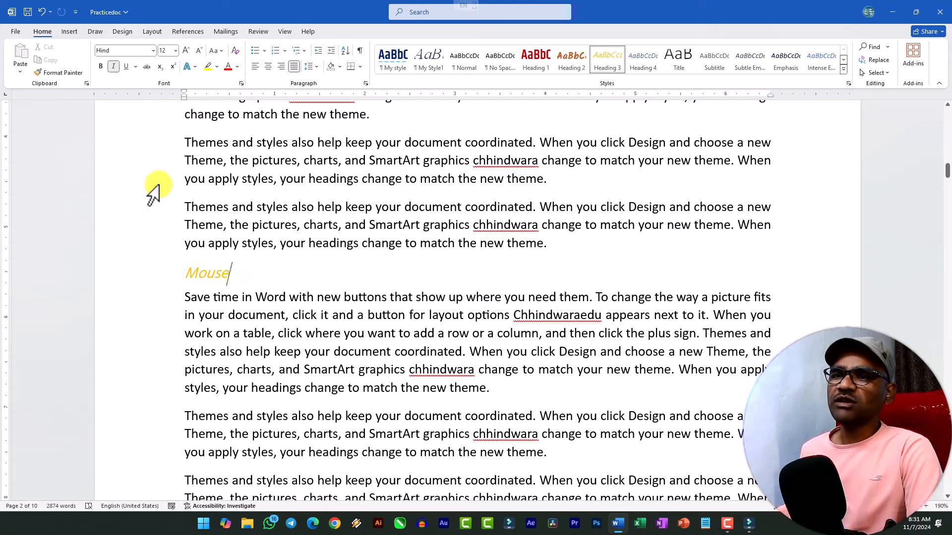
{"action": "left_click", "coordinate": [72, 35]}
{"action": "left_click", "coordinate": [121, 52]}
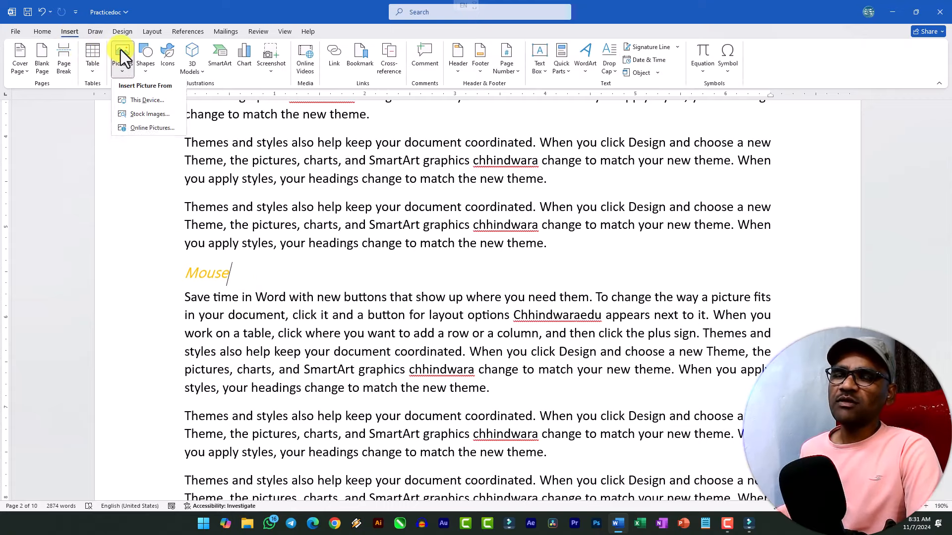
{"action": "left_click", "coordinate": [143, 101]}
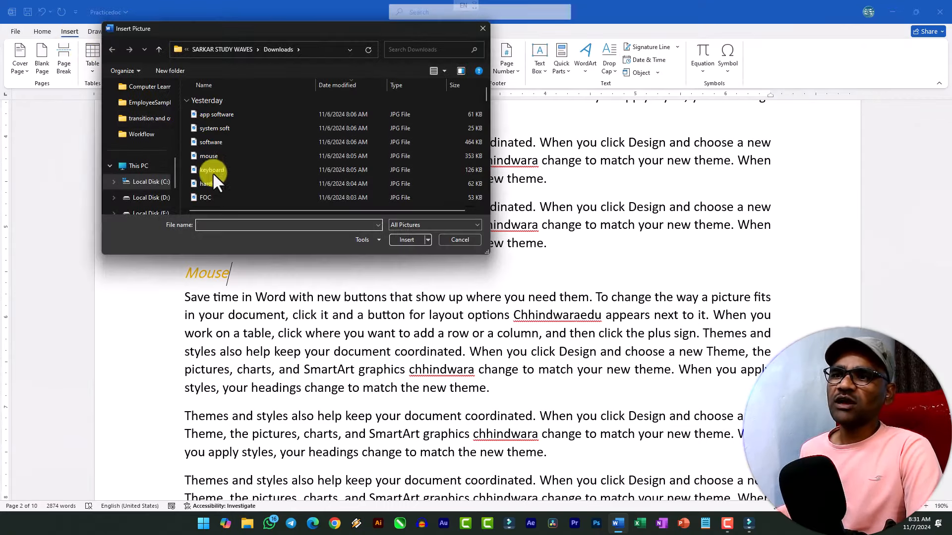
{"action": "double_click", "coordinate": [210, 157]}
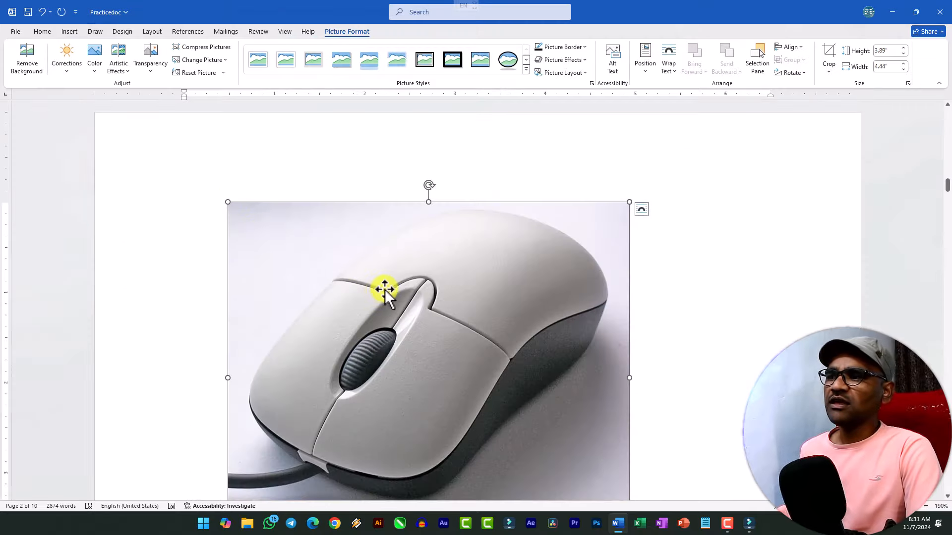
- Apply the correction Brightness: 0% (Normal) Contrast: +20% to the mouse picture
{"action": "scroll", "coordinate": [385, 289], "scroll_direction": "down", "scroll_amount": 3}
{"action": "scroll", "coordinate": [385, 290], "scroll_direction": "up", "scroll_amount": 4}
{"action": "scroll", "coordinate": [386, 284], "scroll_direction": "down", "scroll_amount": 2, "text": "ctrl"}
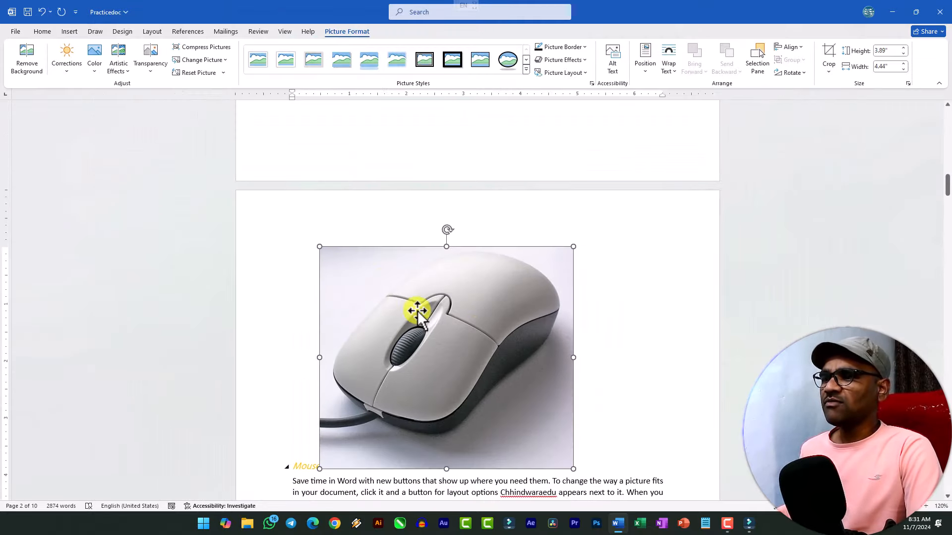
{"action": "scroll", "coordinate": [614, 366], "scroll_direction": "up", "scroll_amount": 1, "text": "ctrl"}
{"action": "scroll", "coordinate": [479, 328], "scroll_direction": "down", "scroll_amount": 2}
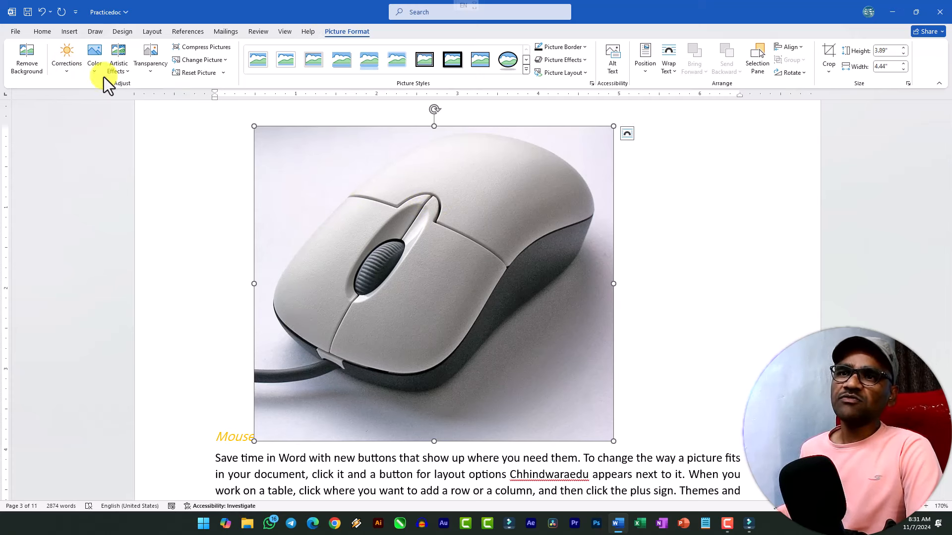
{"action": "left_click", "coordinate": [69, 71]}
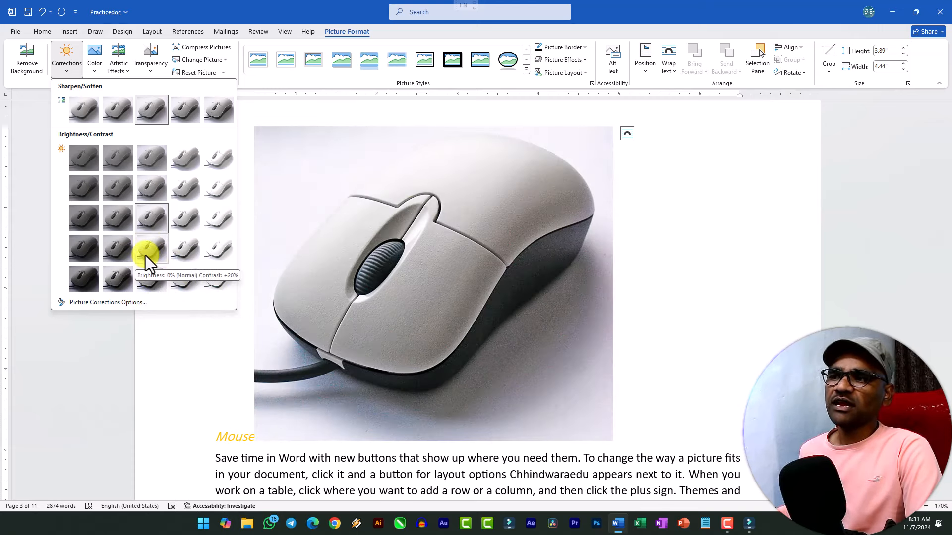
{"action": "left_click", "coordinate": [145, 256]}
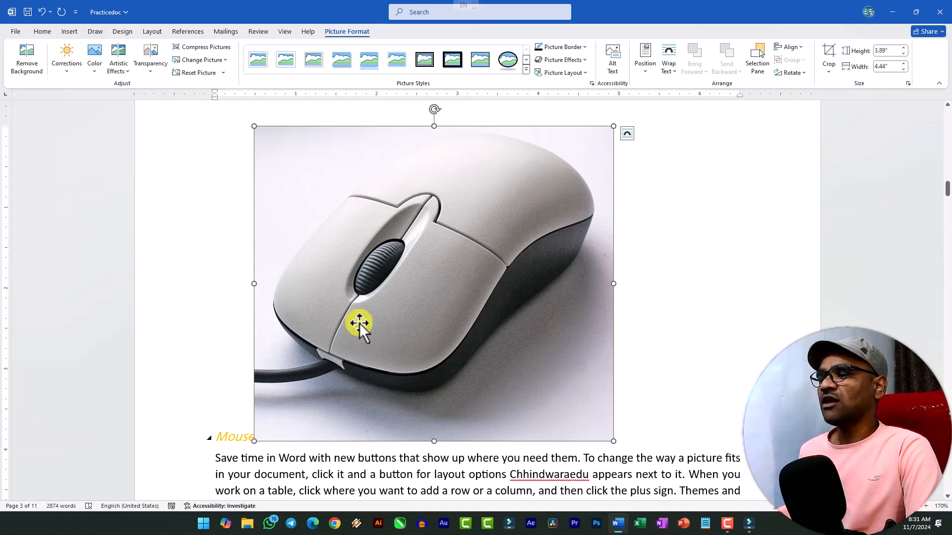
{"action": "left_click", "coordinate": [96, 70]}
{"action": "left_click", "coordinate": [68, 73]}
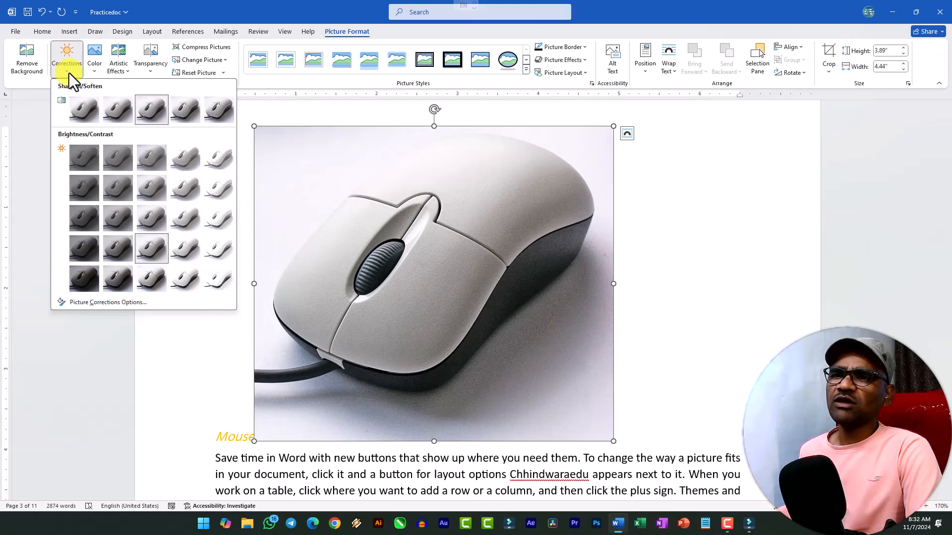
- Recolor the mouse picture with Blue, Accent color 5 Dark and give it the tilted picture style with rounded, beveled corners
{"action": "left_click", "coordinate": [96, 68]}
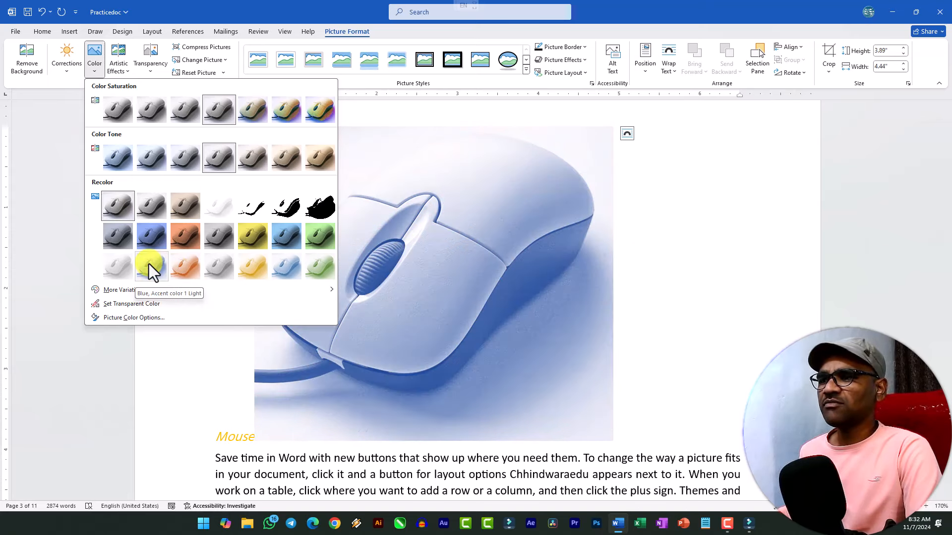
{"action": "left_click", "coordinate": [186, 268]}
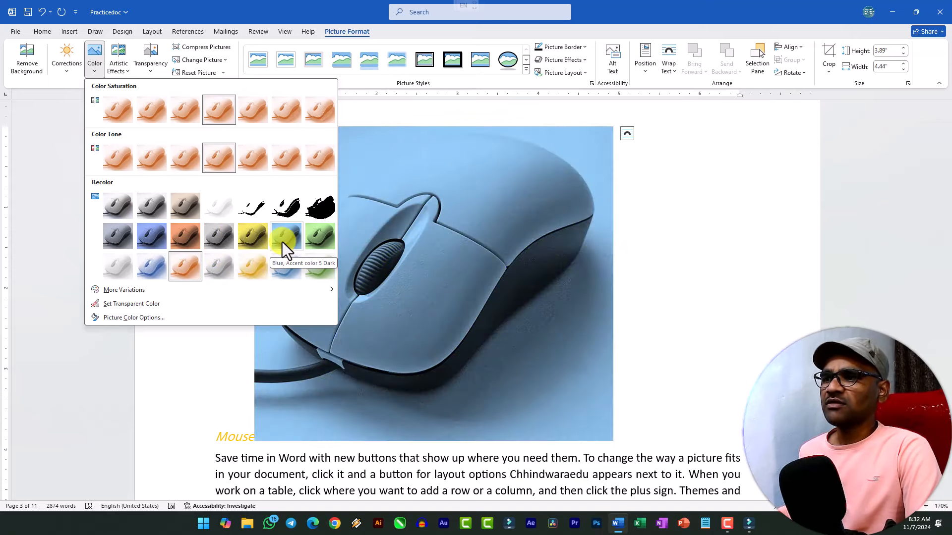
{"action": "left_click", "coordinate": [281, 242]}
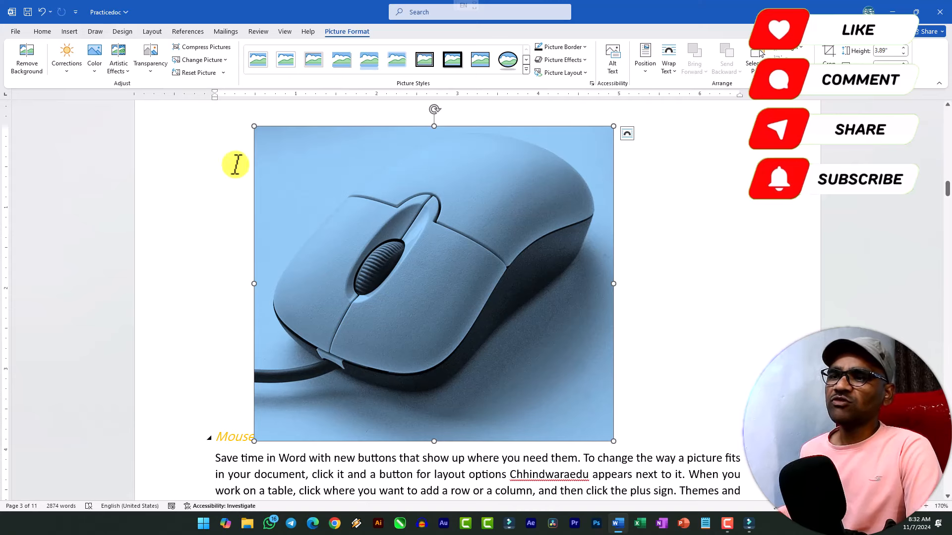
{"action": "left_click", "coordinate": [526, 69]}
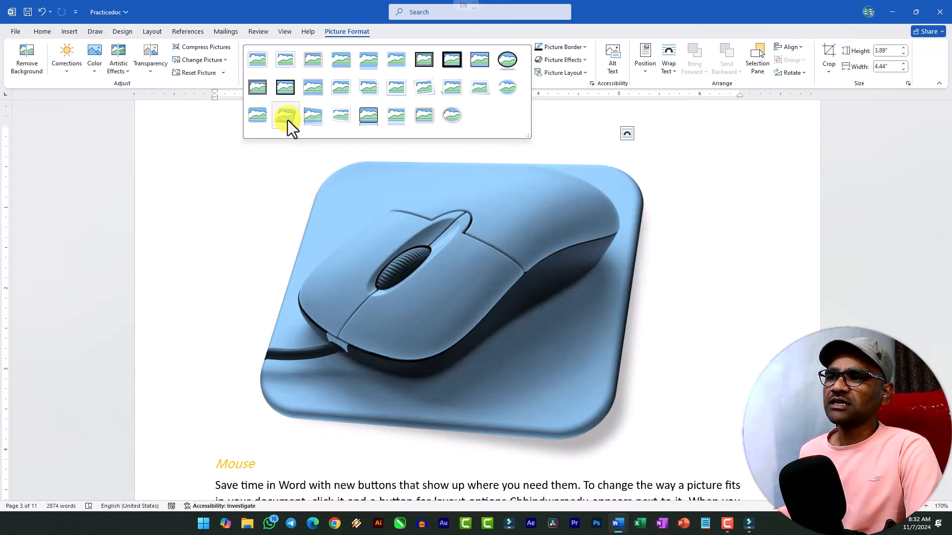
{"action": "left_click", "coordinate": [288, 120]}
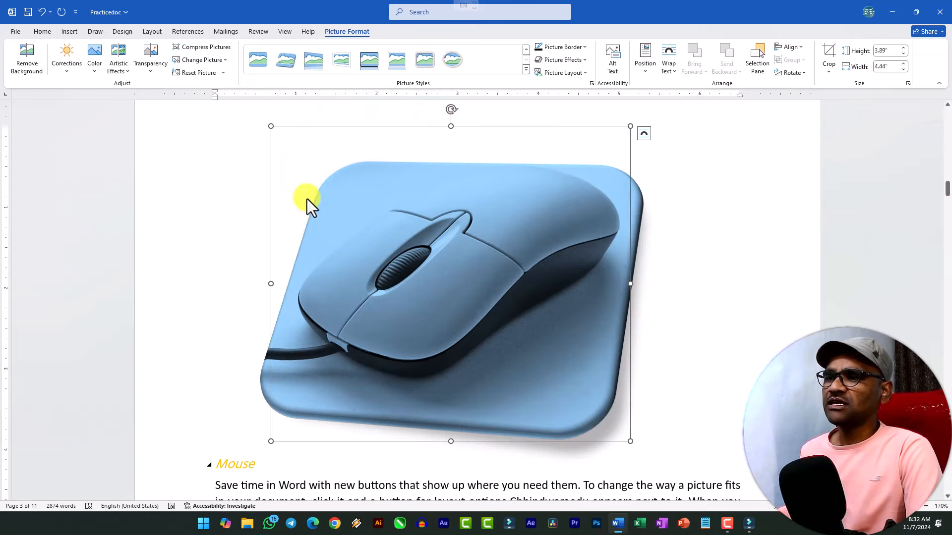
- Set the mouse picture's text wrapping to Square and shrink the picture proportionally to about 2.83" by 3.23"
{"action": "left_click", "coordinate": [669, 63]}
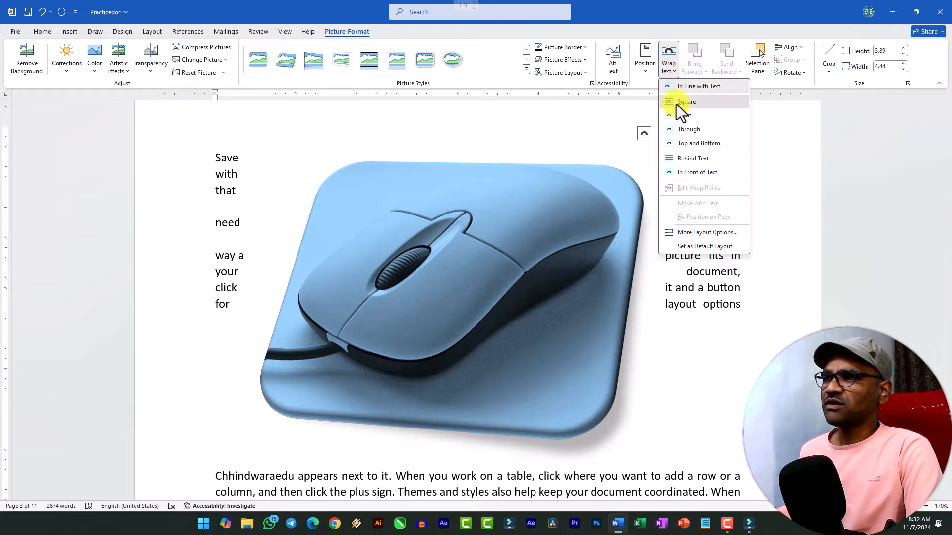
{"action": "left_click", "coordinate": [676, 105]}
{"action": "left_click_drag", "start_coordinate": [272, 127], "coordinate": [508, 272]}
- Move the mouse picture to the page's left margin directly beneath the Mouse heading, with the paragraph text beside it
{"action": "scroll", "coordinate": [516, 281], "scroll_direction": "up", "scroll_amount": 5}
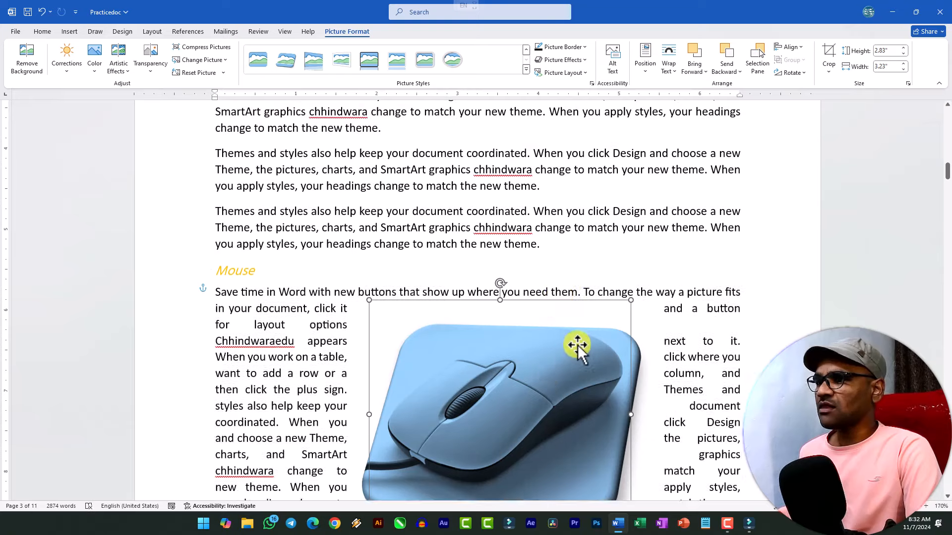
{"action": "left_click_drag", "start_coordinate": [578, 345], "coordinate": [385, 361]}
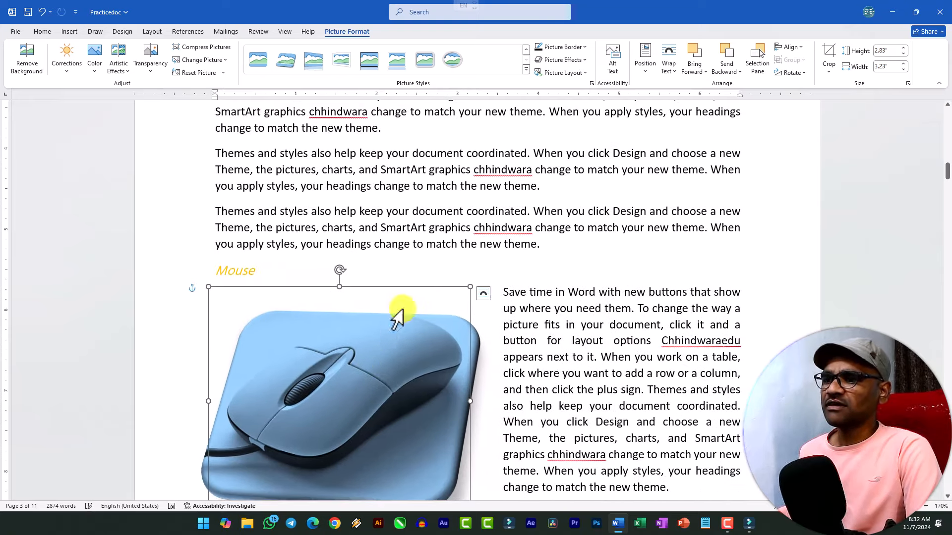
{"action": "scroll", "coordinate": [396, 315], "scroll_direction": "down", "scroll_amount": 3}
{"action": "left_click", "coordinate": [543, 278]}
{"action": "left_click", "coordinate": [400, 233]}
{"action": "scroll", "coordinate": [401, 234], "scroll_direction": "up", "scroll_amount": 2}
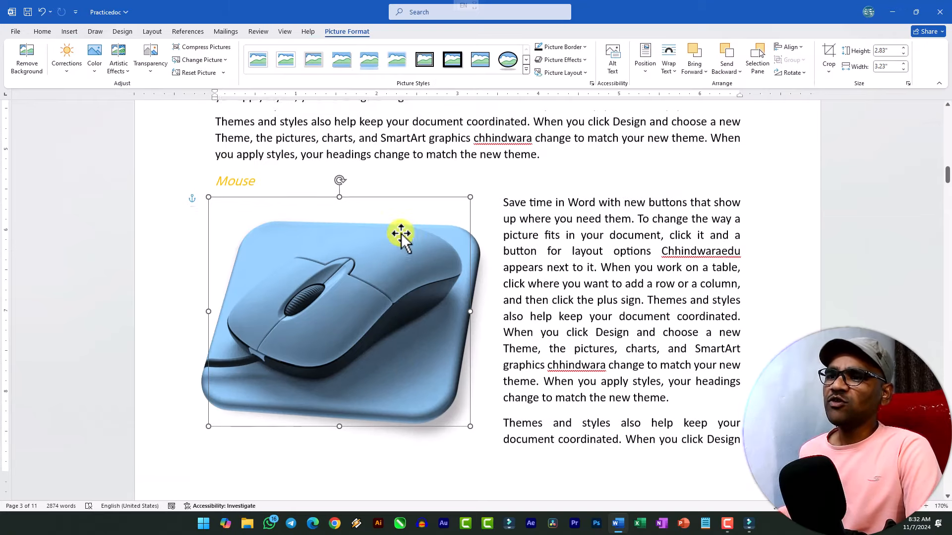
- Try cropping the mouse picture to the partial circle basic shape and undo the crop
{"action": "left_click", "coordinate": [526, 70]}
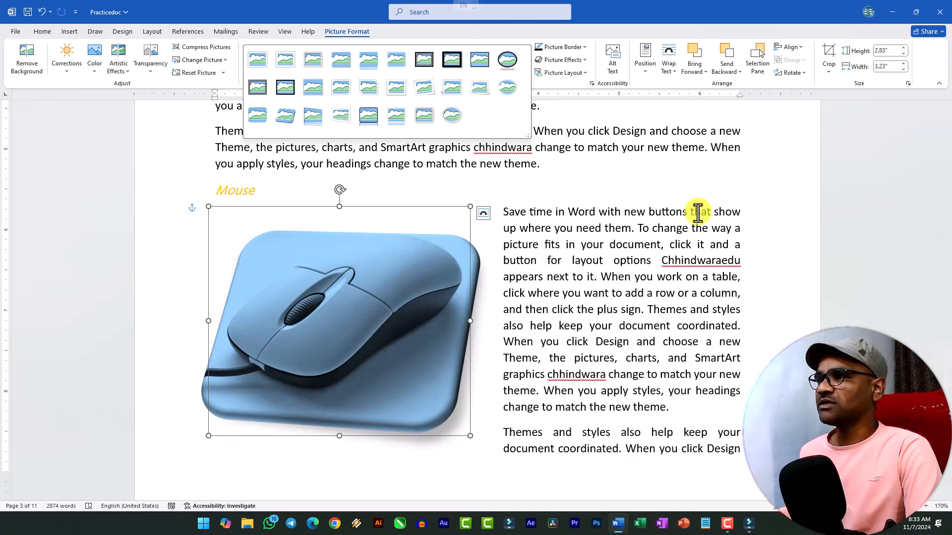
{"action": "key", "text": "Escape"}
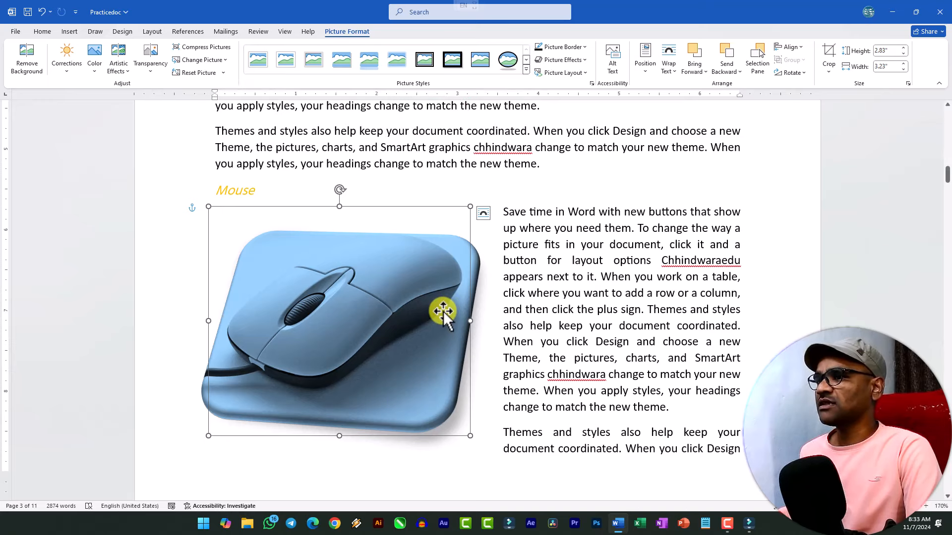
{"action": "left_click", "coordinate": [827, 72]}
{"action": "mouse_move", "coordinate": [846, 100]}
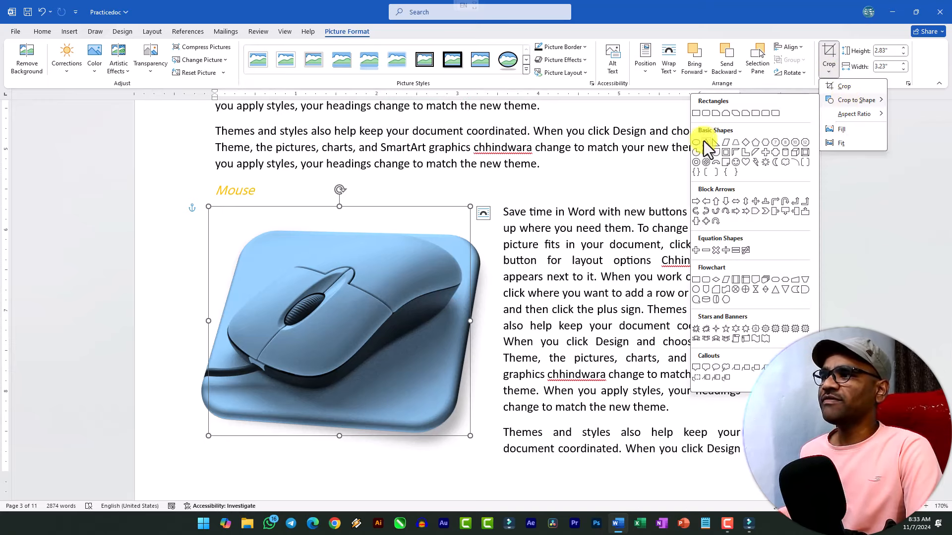
{"action": "left_click", "coordinate": [696, 153]}
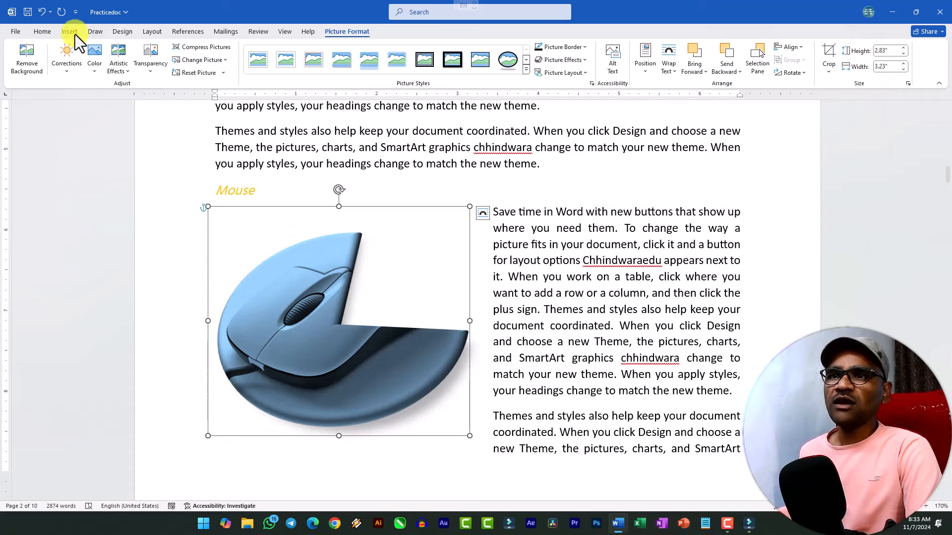
{"action": "left_click", "coordinate": [42, 13]}
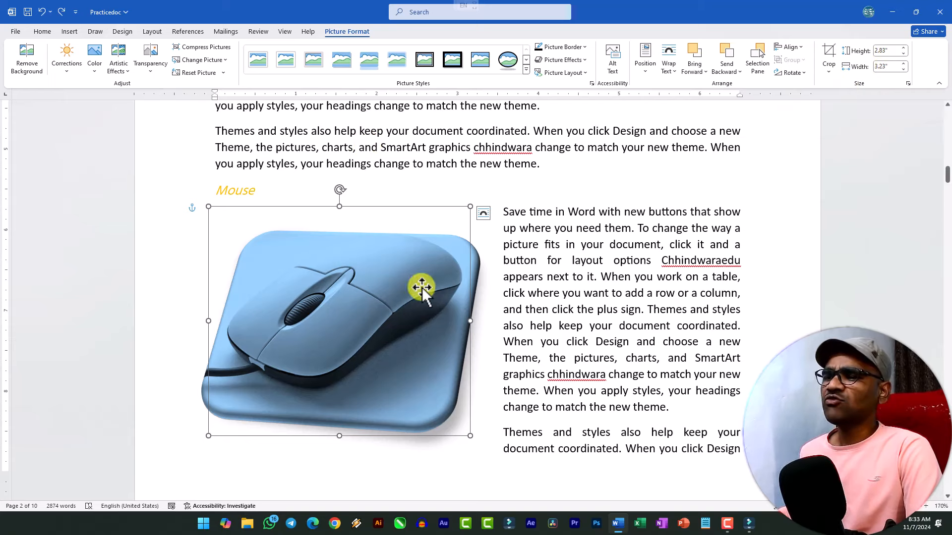
- Enlarge the mouse picture slightly to about 2.86" by 3.27" and list the page's pictures in the Selection pane
{"action": "mouse_move", "coordinate": [469, 203]}
{"action": "left_mouse_down"}
{"action": "mouse_move", "coordinate": [436, 227]}
{"action": "mouse_move", "coordinate": [473, 216]}
{"action": "left_mouse_up"}
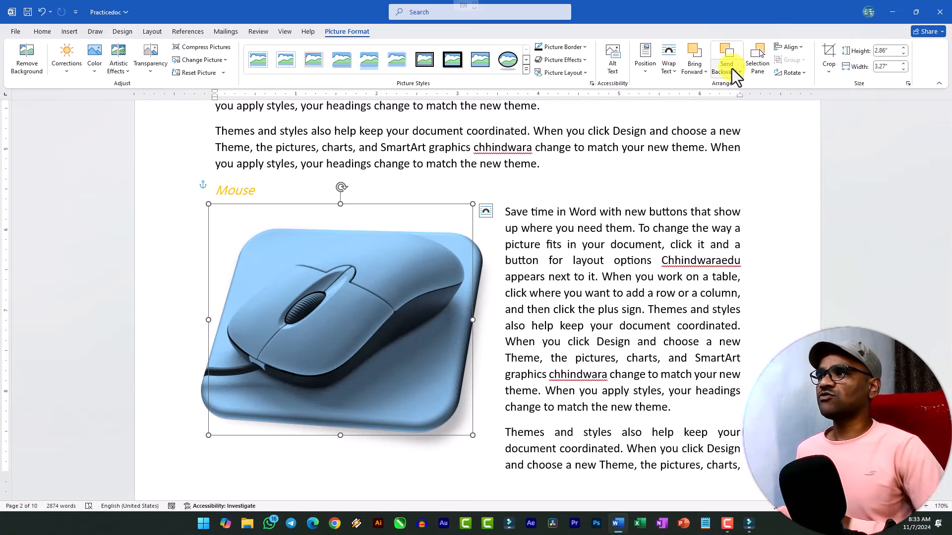
{"action": "left_click", "coordinate": [758, 54]}
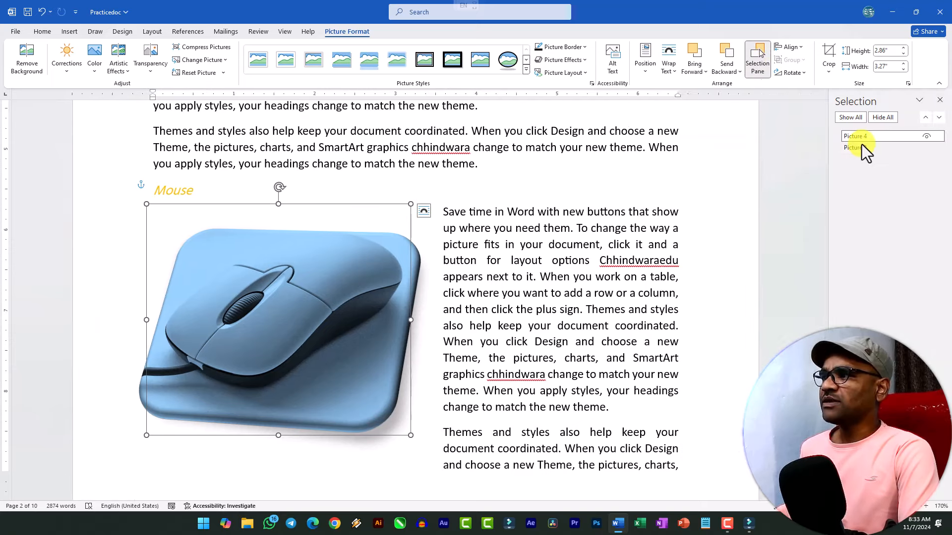
{"action": "left_click", "coordinate": [544, 293]}
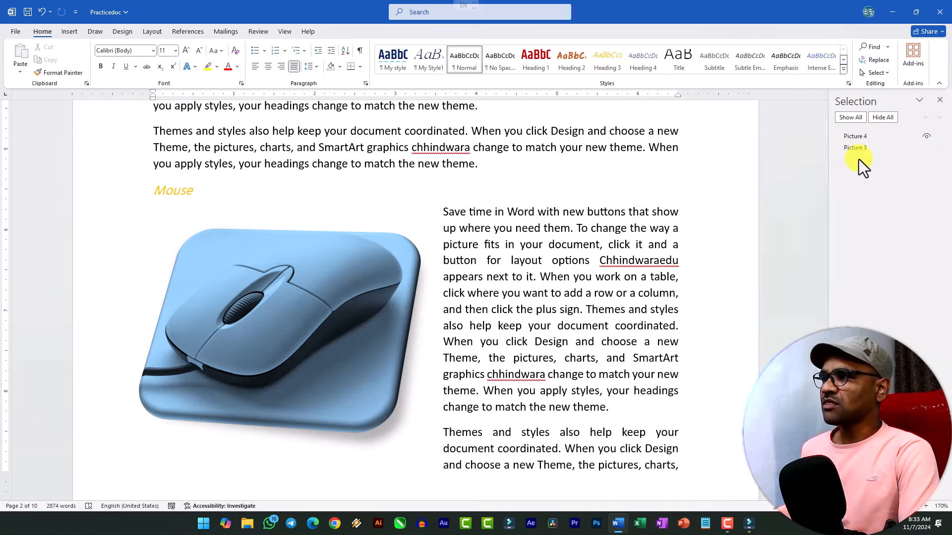
- Select the mouse and keyboard pictures alternately in the Selection pane and check which picture each entry refers to in the document
{"action": "left_click", "coordinate": [861, 147]}
{"action": "left_click", "coordinate": [864, 137]}
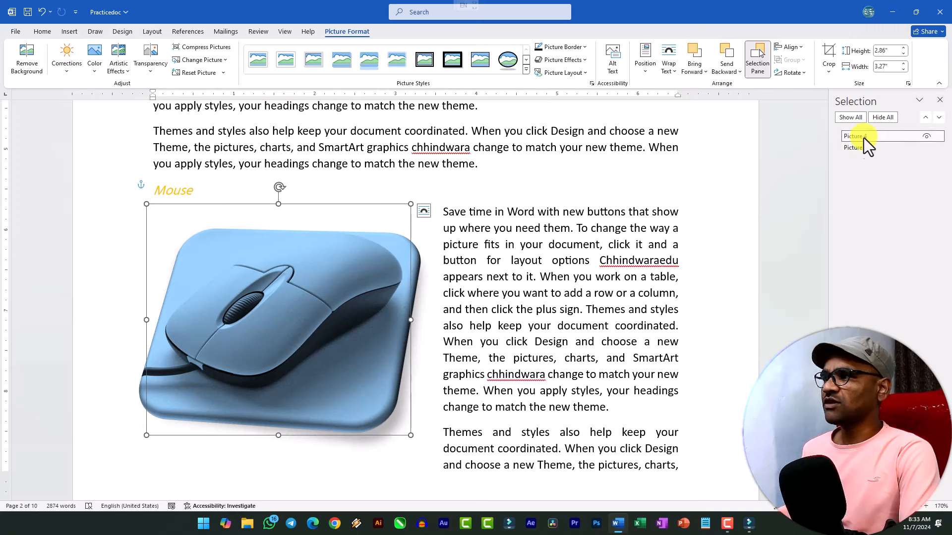
{"action": "left_click", "coordinate": [866, 145]}
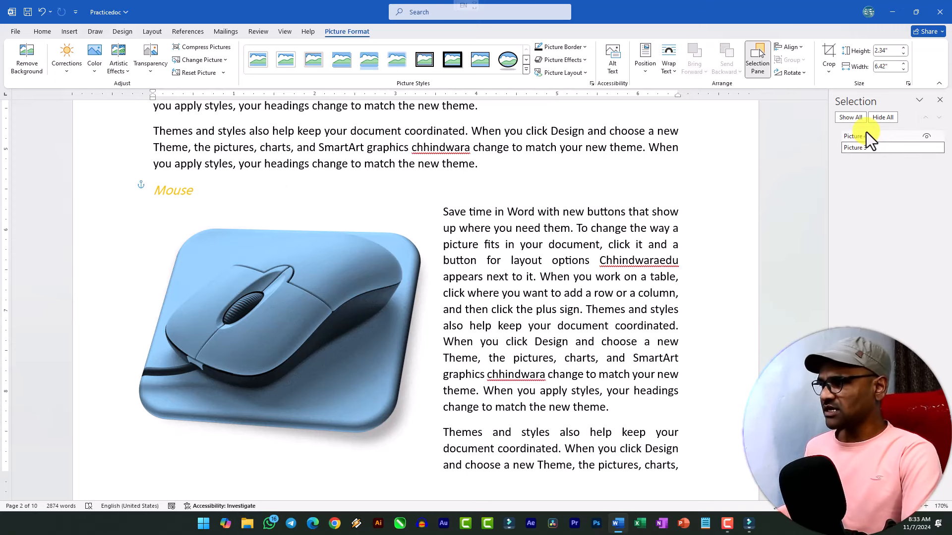
{"action": "left_click", "coordinate": [866, 132]}
{"action": "left_click", "coordinate": [861, 148]}
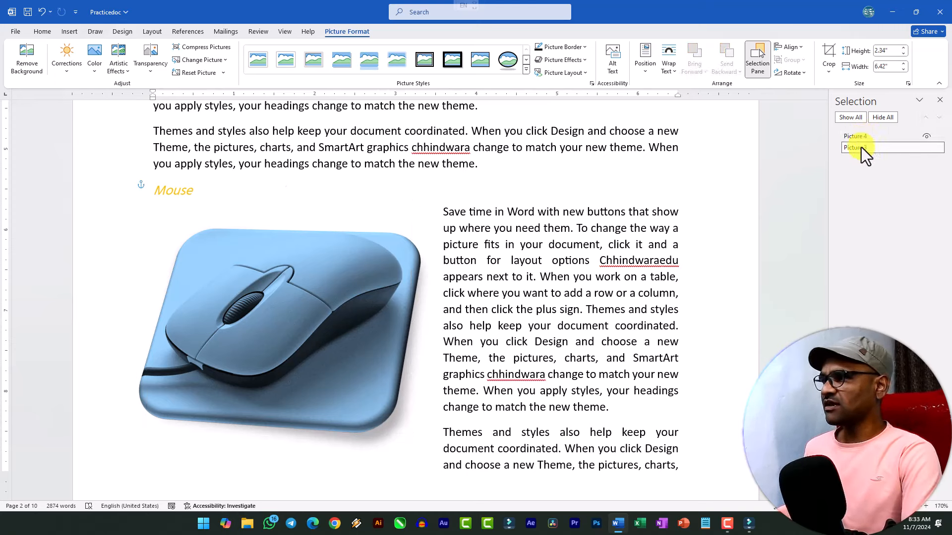
{"action": "scroll", "coordinate": [775, 196], "scroll_direction": "up", "scroll_amount": 5}
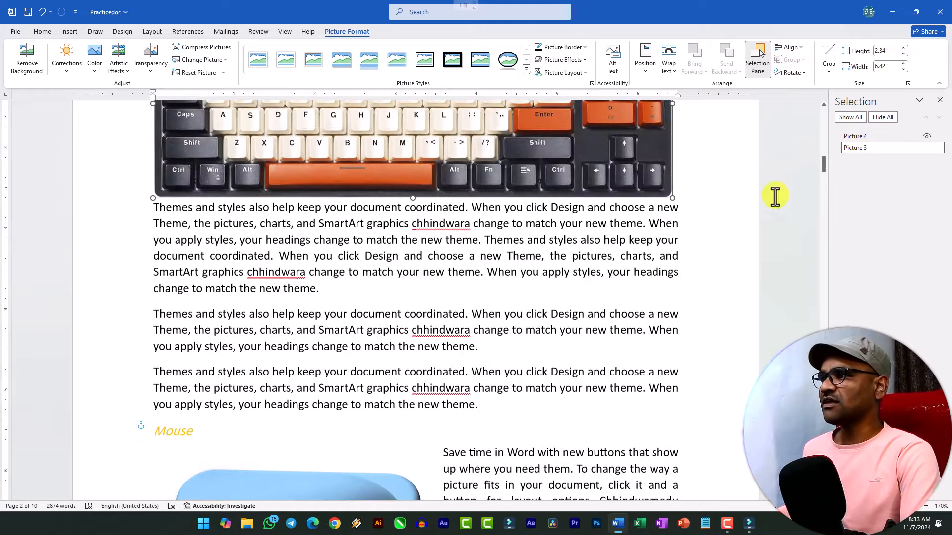
{"action": "scroll", "coordinate": [347, 270], "scroll_direction": "up", "scroll_amount": 5}
{"action": "scroll", "coordinate": [346, 270], "scroll_direction": "down", "scroll_amount": 6}
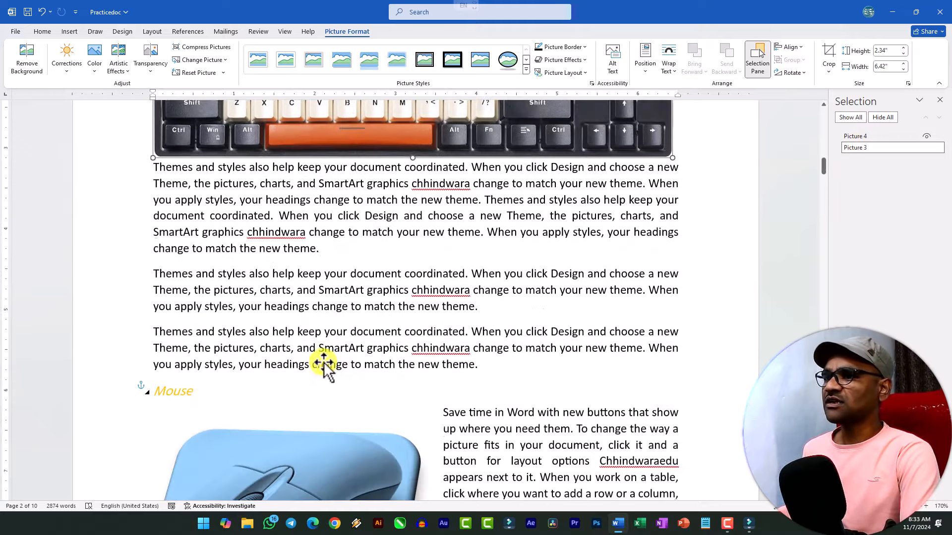
{"action": "scroll", "coordinate": [347, 366], "scroll_direction": "down", "scroll_amount": 5}
{"action": "left_click", "coordinate": [484, 330]}
- Add an empty Normal-style paragraph directly beneath the Software heading
{"action": "scroll", "coordinate": [476, 297], "scroll_direction": "down", "scroll_amount": 5}
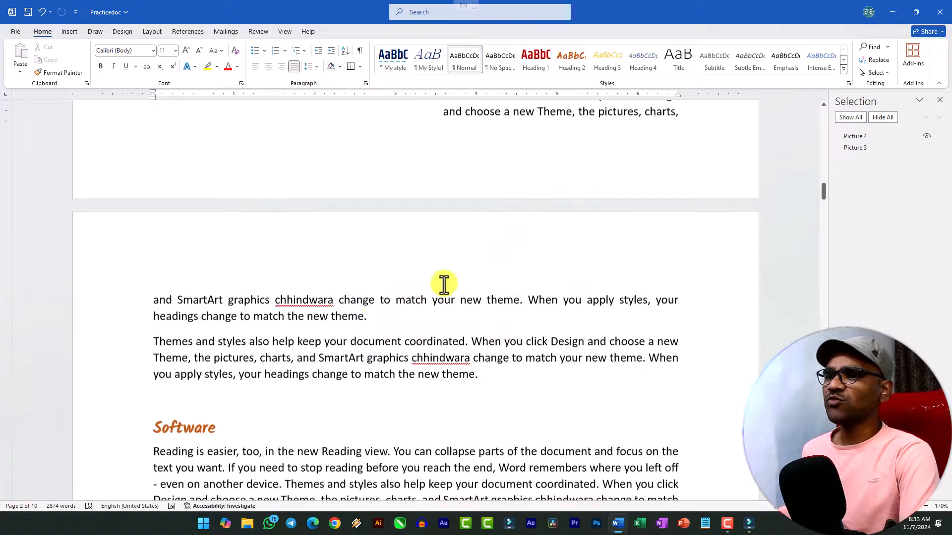
{"action": "scroll", "coordinate": [444, 284], "scroll_direction": "down", "scroll_amount": 3}
{"action": "left_click", "coordinate": [238, 252]}
{"action": "key", "text": "Return"}
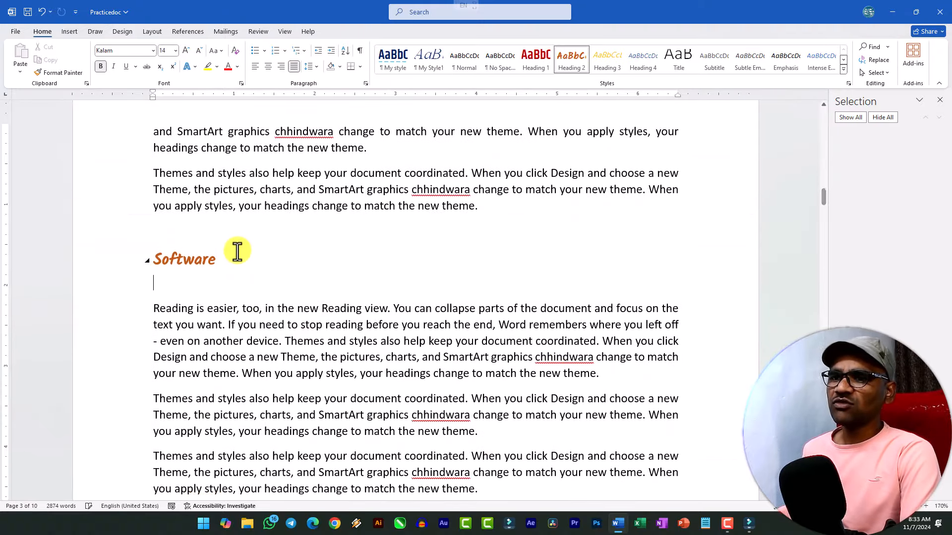
{"action": "key", "text": "ctrl+shift+n"}
- Insert the "software" picture from the Downloads folder beneath the Software heading and shrink it proportionally to about 3.96" by 5.94"
{"action": "left_click", "coordinate": [70, 31]}
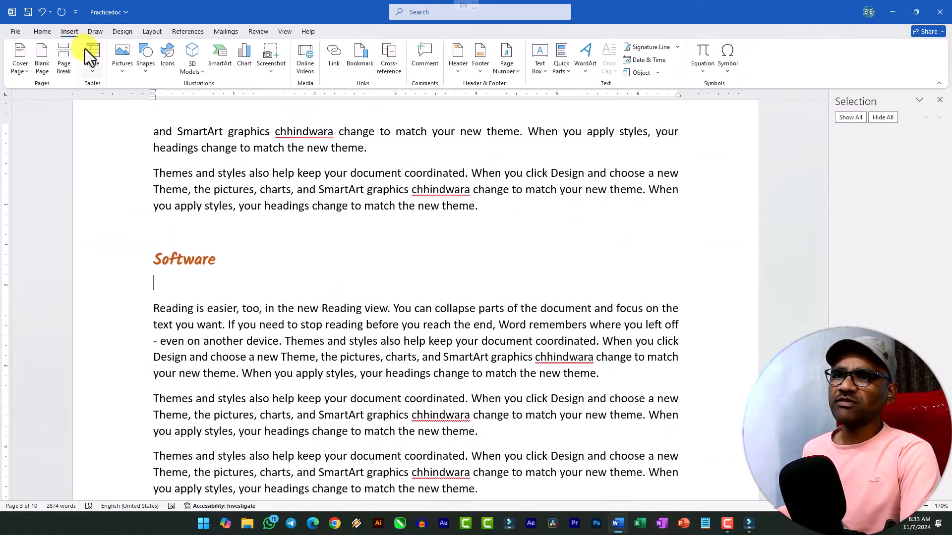
{"action": "left_click", "coordinate": [122, 55]}
{"action": "left_click", "coordinate": [154, 102]}
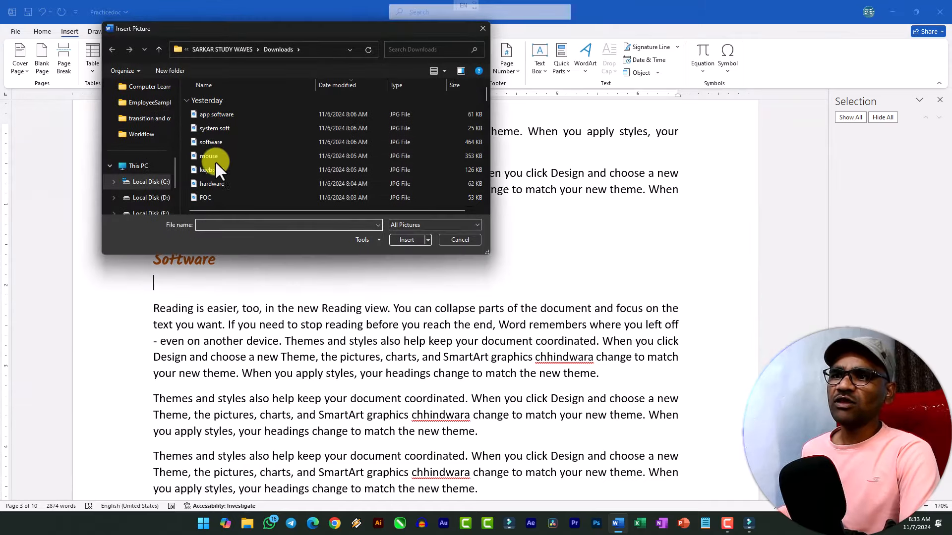
{"action": "double_click", "coordinate": [216, 145]}
{"action": "scroll", "coordinate": [686, 446], "scroll_direction": "down", "scroll_amount": 3}
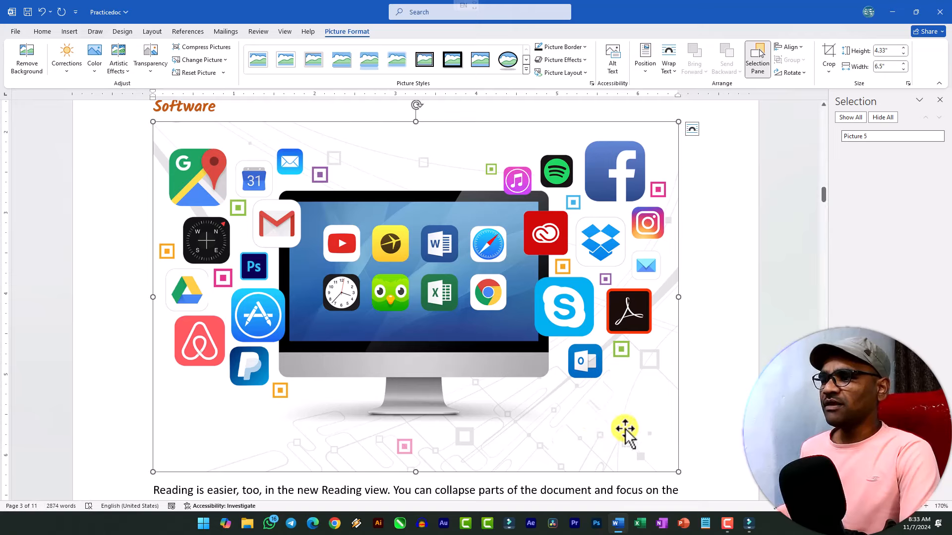
{"action": "left_click_drag", "start_coordinate": [677, 471], "coordinate": [633, 442]}
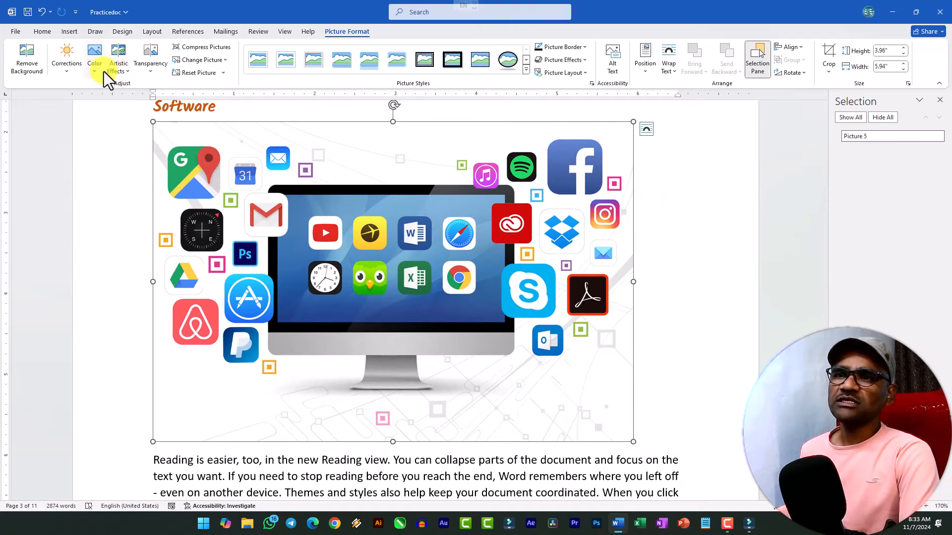
{"action": "left_click", "coordinate": [121, 70]}
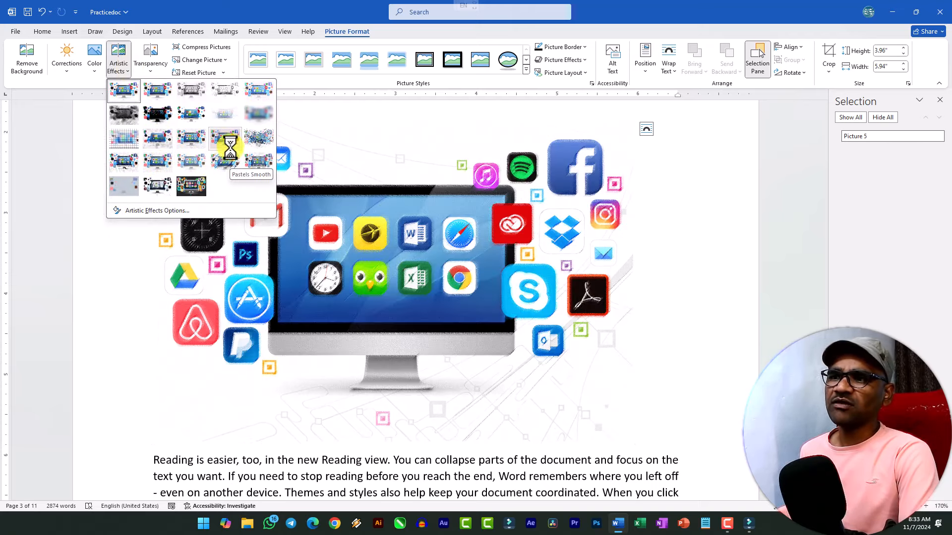
{"action": "left_click", "coordinate": [154, 78]}
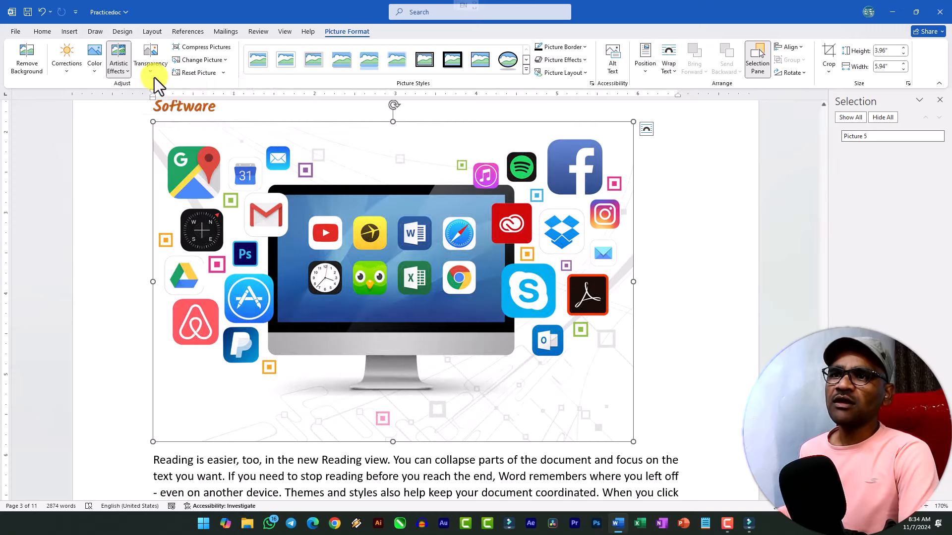
{"action": "left_click", "coordinate": [154, 74]}
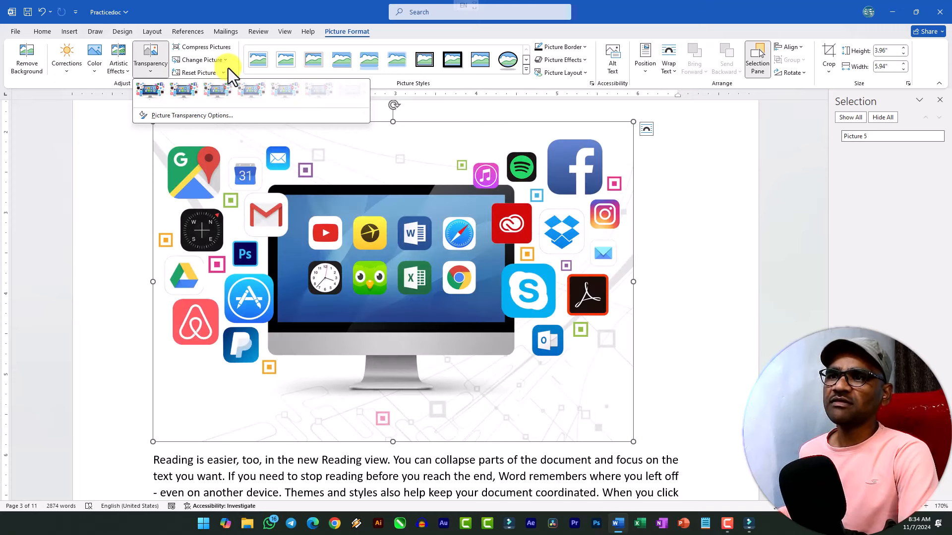
{"action": "left_click", "coordinate": [215, 76]}
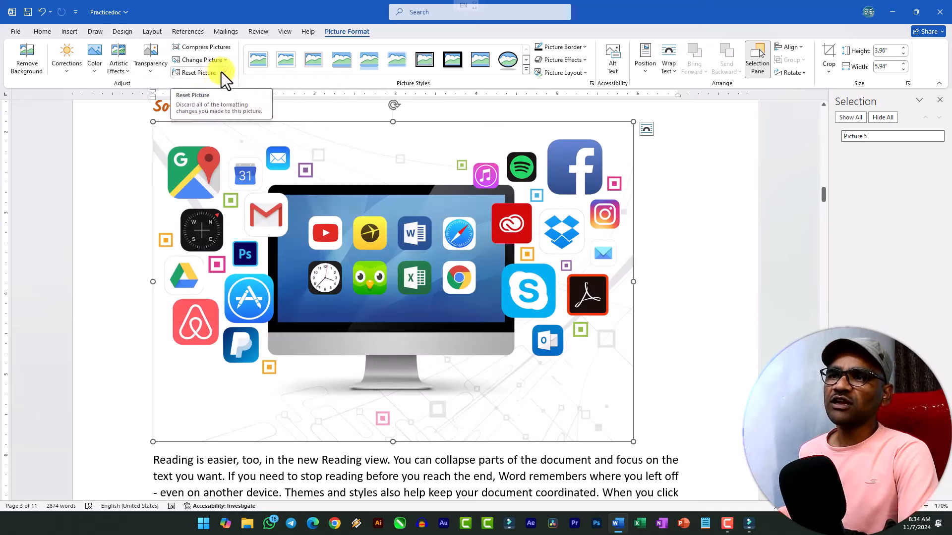
- Try replacing the software picture with the "system soft" image from the Downloads folder
{"action": "left_click", "coordinate": [223, 63]}
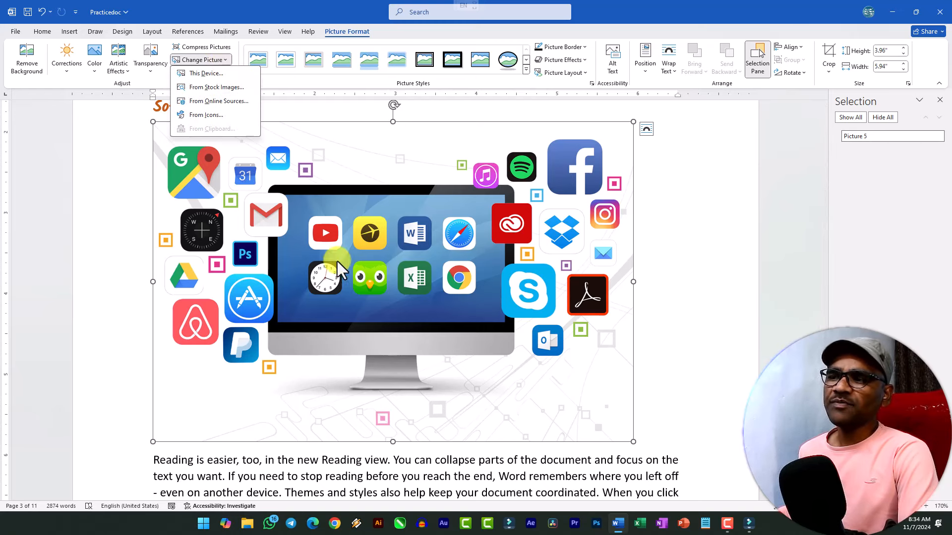
{"action": "left_click", "coordinate": [202, 74]}
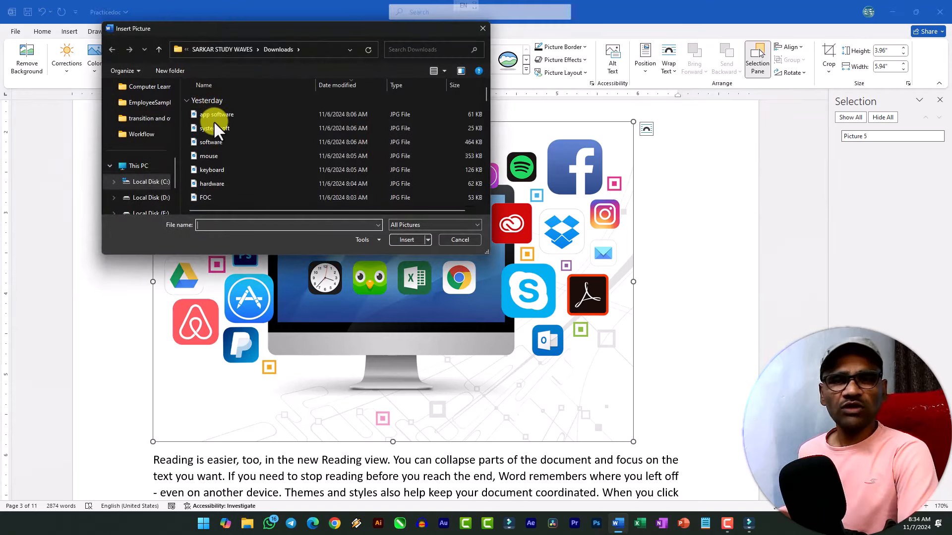
{"action": "left_click", "coordinate": [214, 125]}
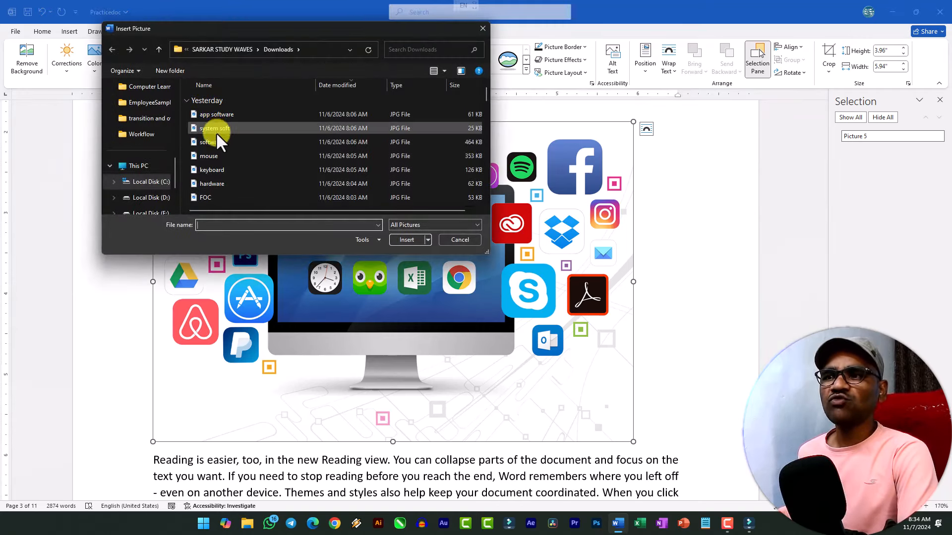
{"action": "double_click", "coordinate": [219, 127]}
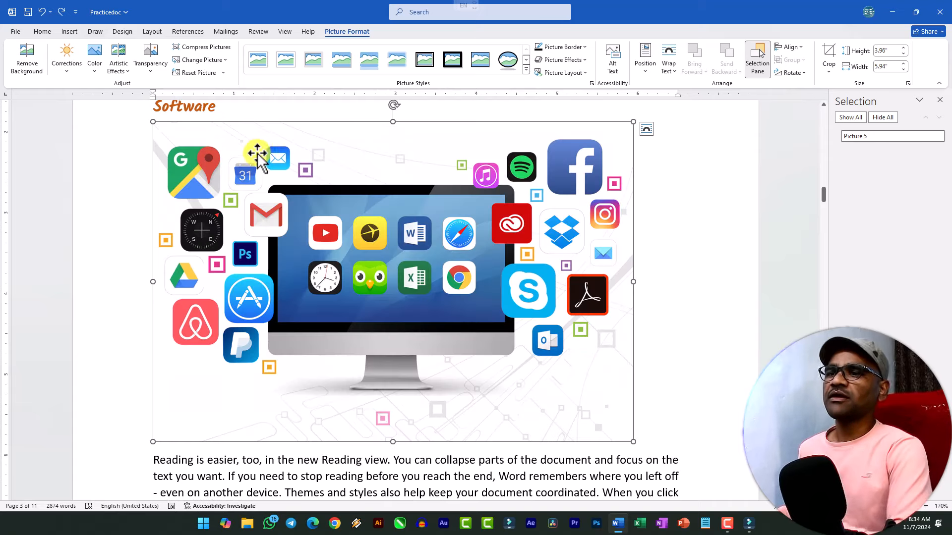
- Examine the software picture's Format Picture effect settings, including the Shadow and Reflection groups
{"action": "right_click", "coordinate": [212, 143]}
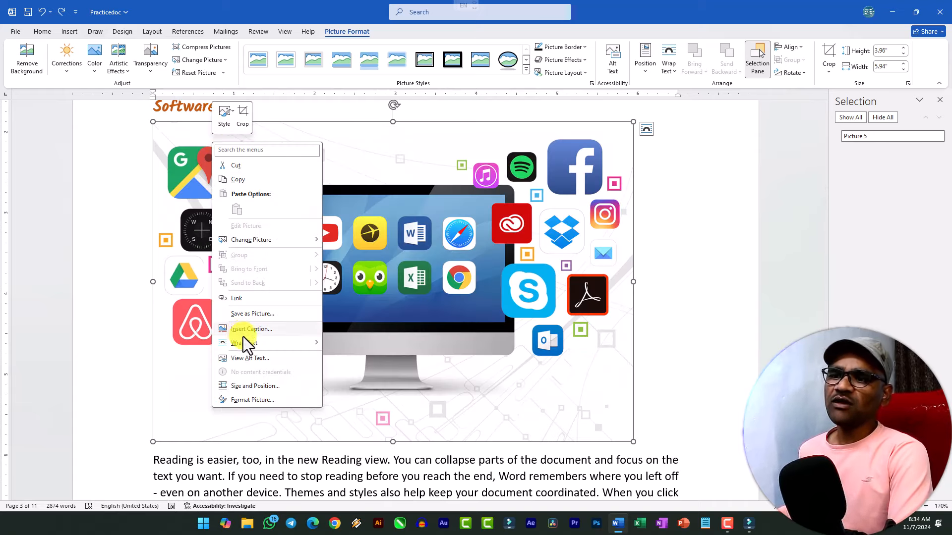
{"action": "mouse_move", "coordinate": [252, 344]}
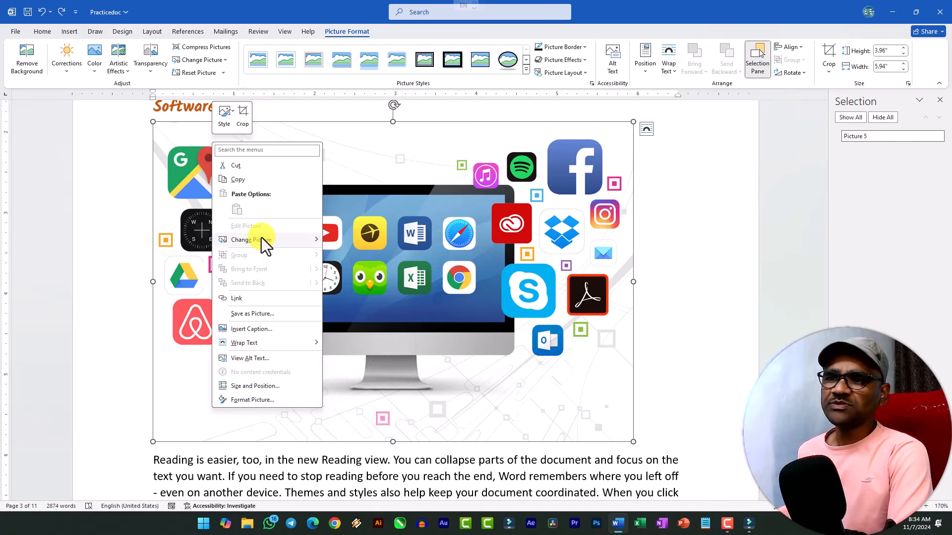
{"action": "mouse_move", "coordinate": [261, 238]}
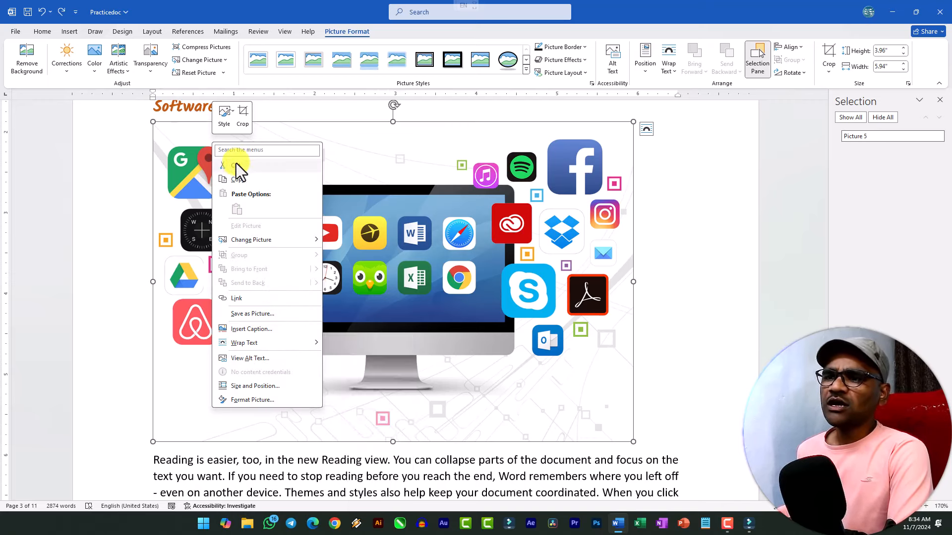
{"action": "left_click", "coordinate": [248, 405]}
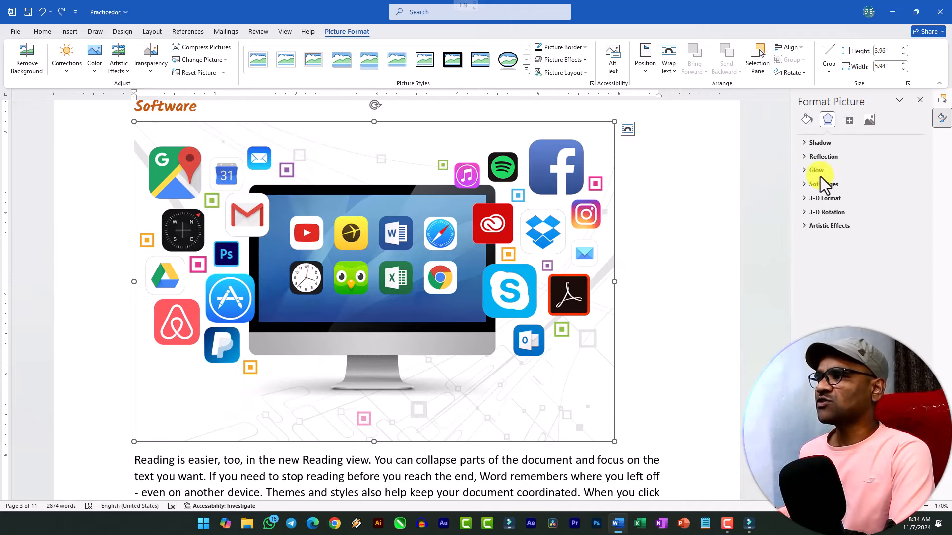
{"action": "left_click", "coordinate": [805, 144]}
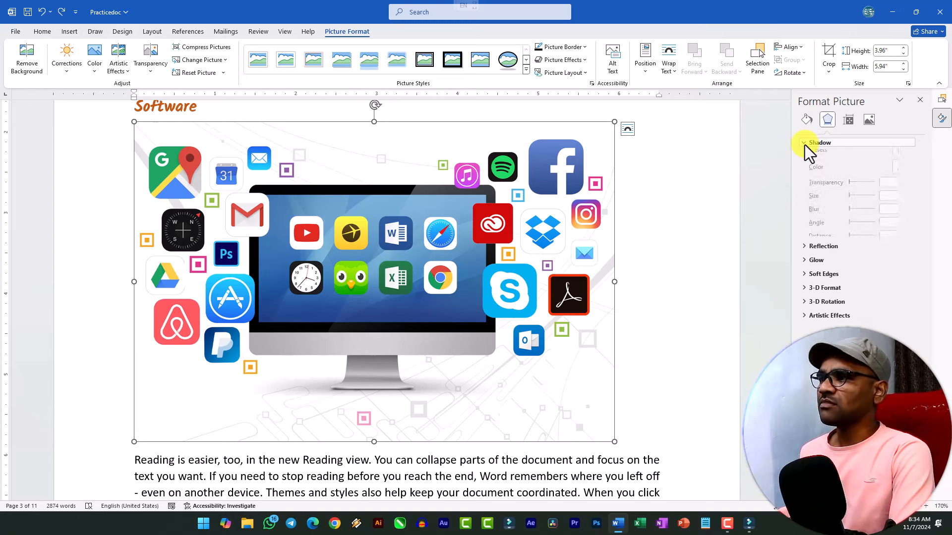
{"action": "left_click", "coordinate": [804, 143]}
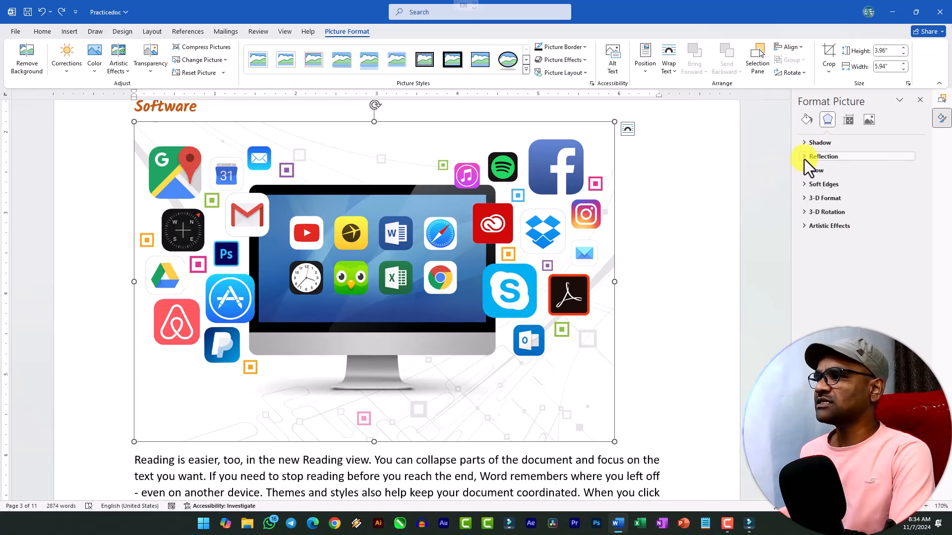
{"action": "left_click", "coordinate": [804, 157]}
{"action": "left_click", "coordinate": [804, 158]}
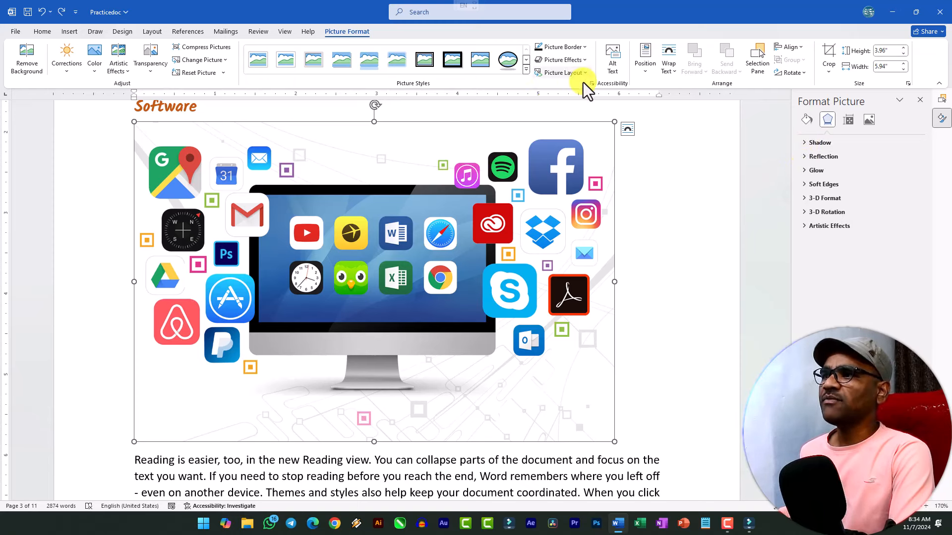
- Compare the available Picture Effects categories, including the 3-D Rotation presets, and close the Format Picture settings
{"action": "left_click", "coordinate": [584, 63]}
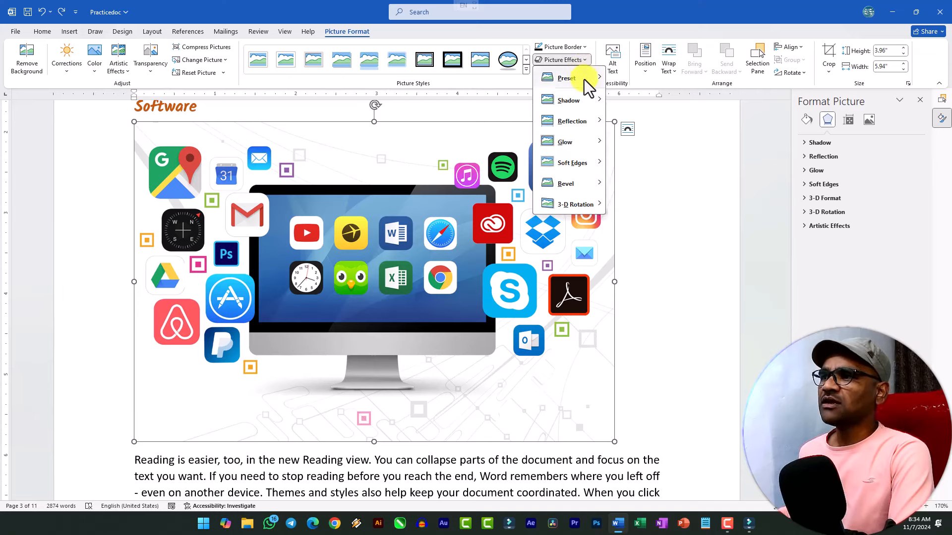
{"action": "mouse_move", "coordinate": [579, 82]}
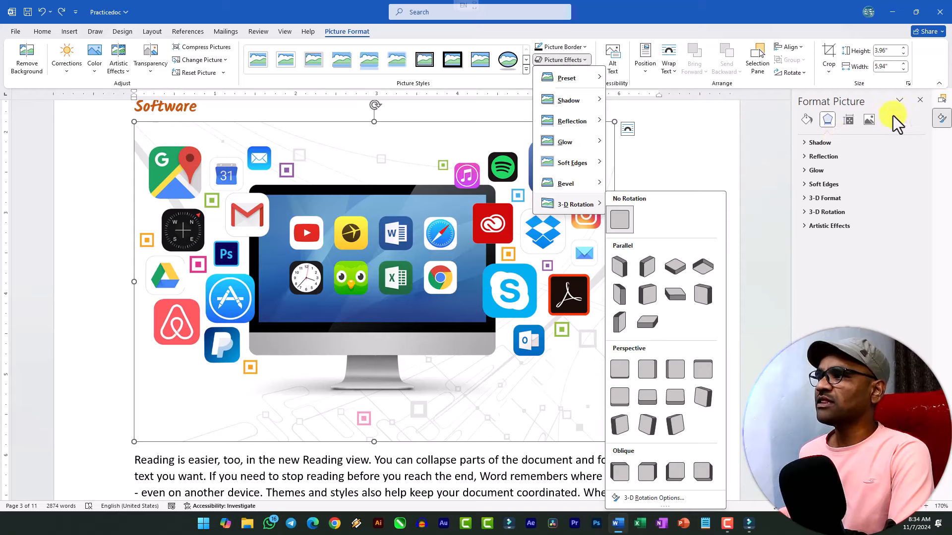
{"action": "left_click", "coordinate": [919, 100]}
{"action": "left_click", "coordinate": [920, 100]}
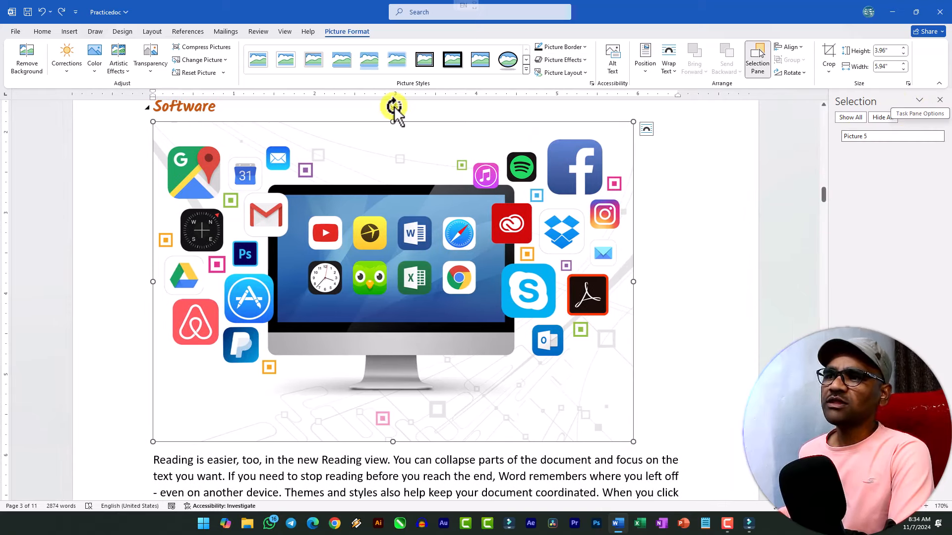
- Examine the rotation, flip and alignment options offered for the software picture, and deselect it
{"action": "left_click", "coordinate": [799, 73]}
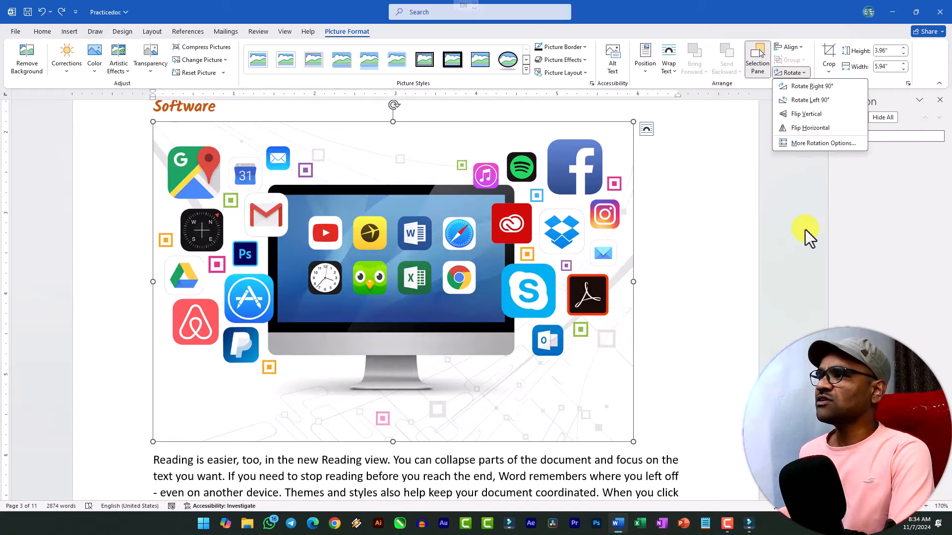
{"action": "left_click", "coordinate": [792, 72]}
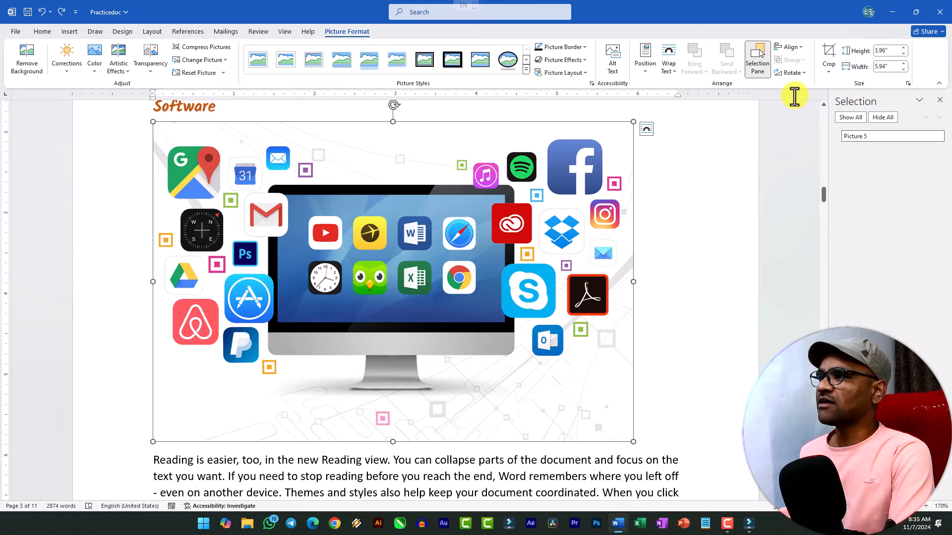
{"action": "left_click", "coordinate": [793, 47]}
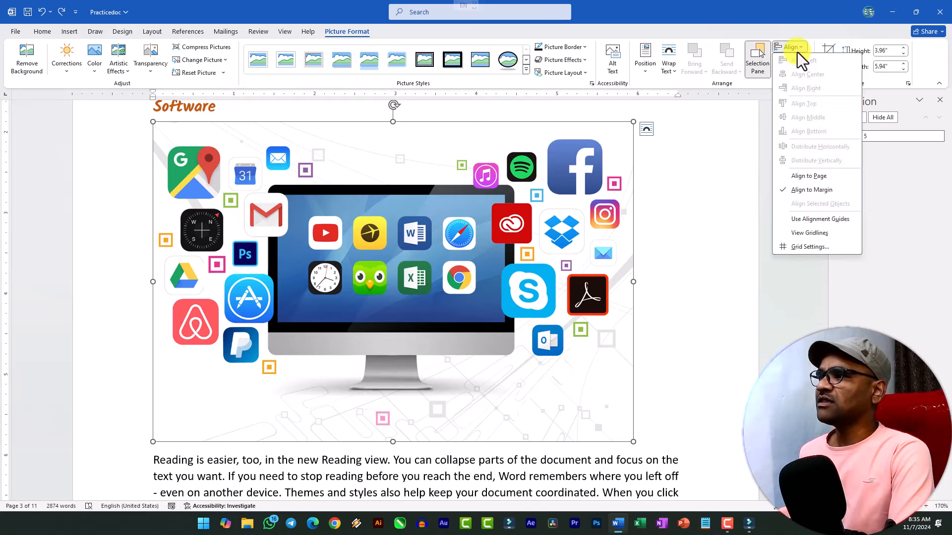
{"action": "left_click", "coordinate": [441, 290]}
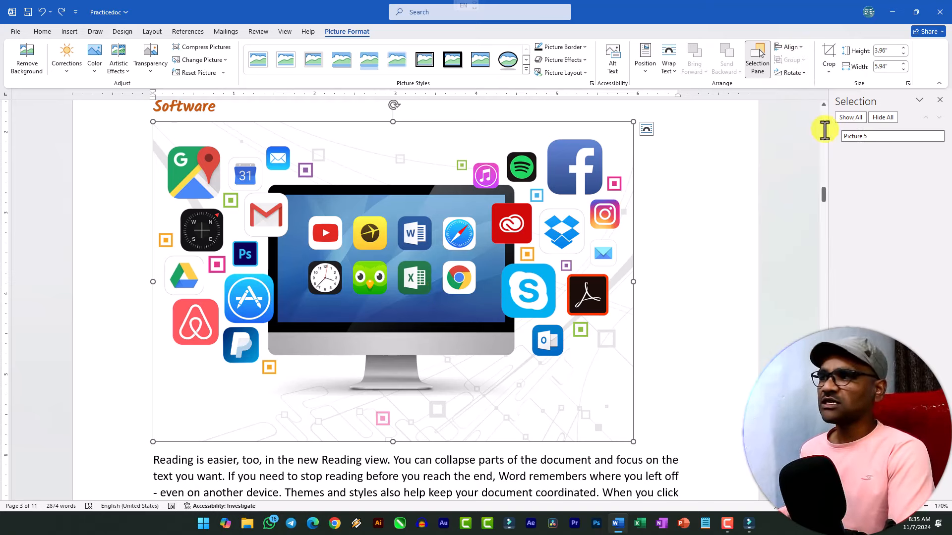
{"action": "left_click", "coordinate": [792, 47]}
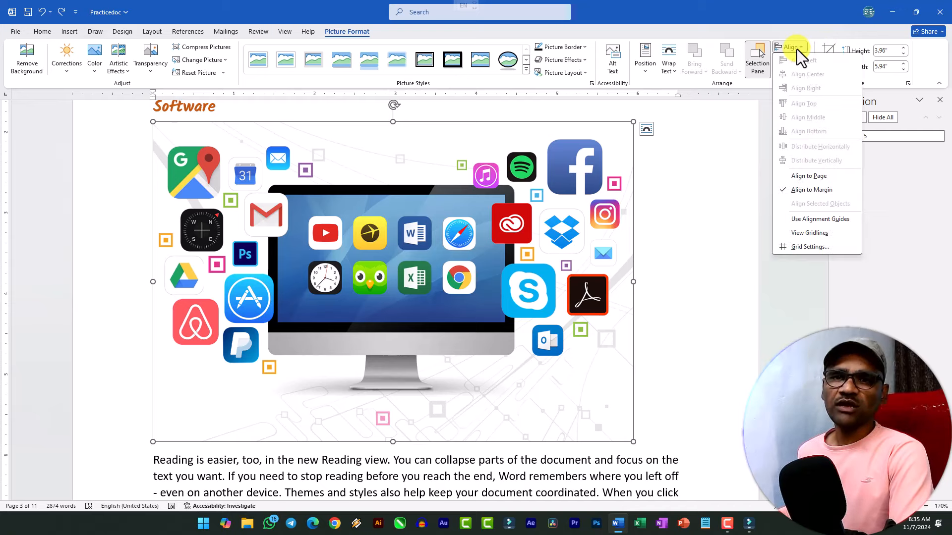
{"action": "left_click", "coordinate": [796, 49]}
{"action": "left_click", "coordinate": [714, 352]}
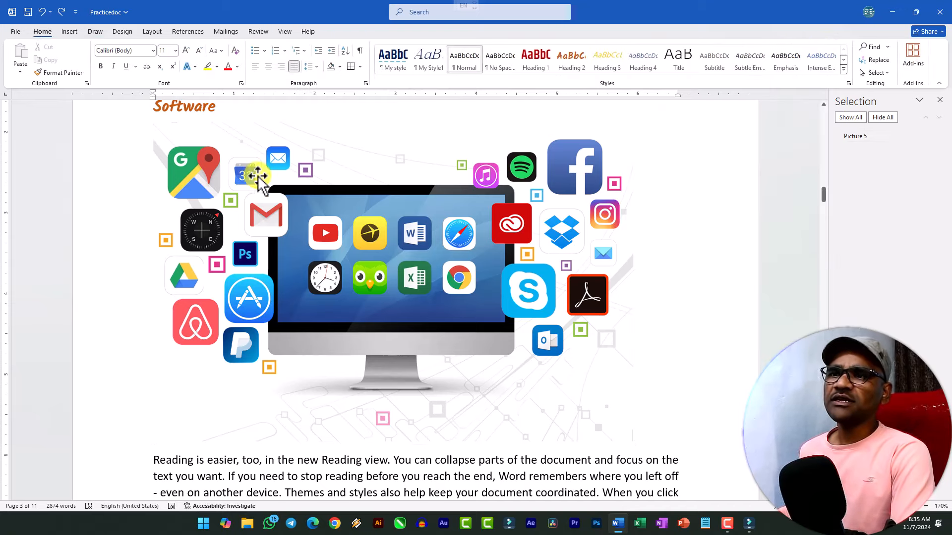
- Search the stock images for "programming" to find a picture for the Programming heading
{"action": "scroll", "coordinate": [355, 373], "scroll_direction": "down", "scroll_amount": 3}
{"action": "scroll", "coordinate": [367, 372], "scroll_direction": "up", "scroll_amount": 4}
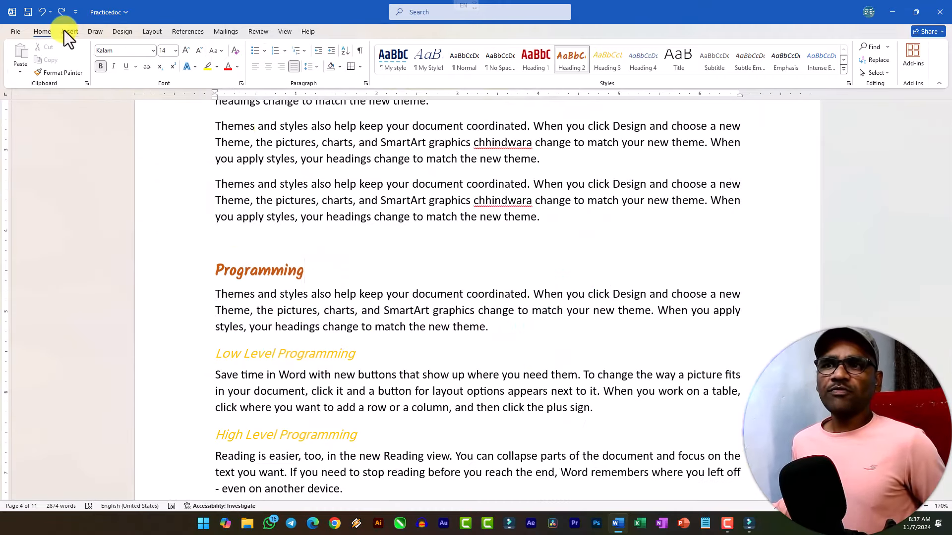
{"action": "left_click", "coordinate": [69, 32]}
{"action": "left_click", "coordinate": [127, 67]}
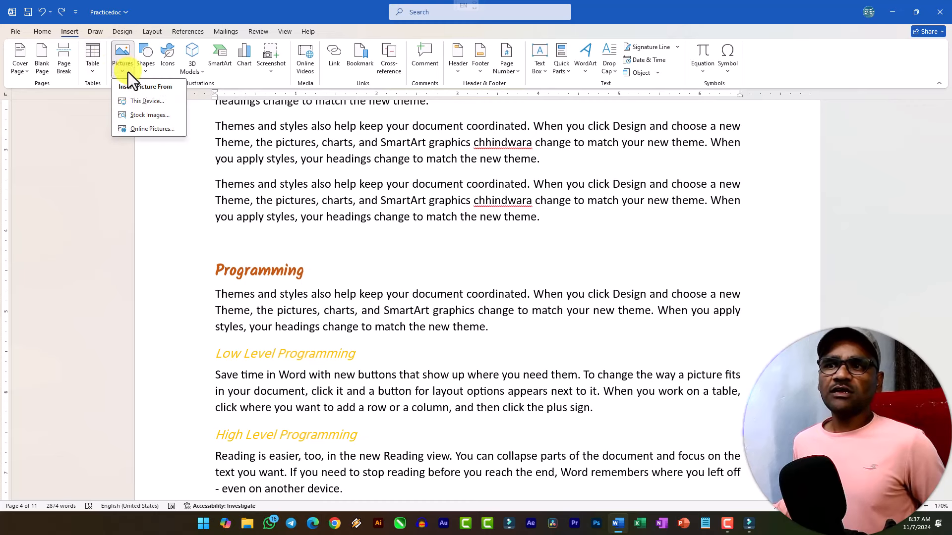
{"action": "left_click", "coordinate": [147, 115]}
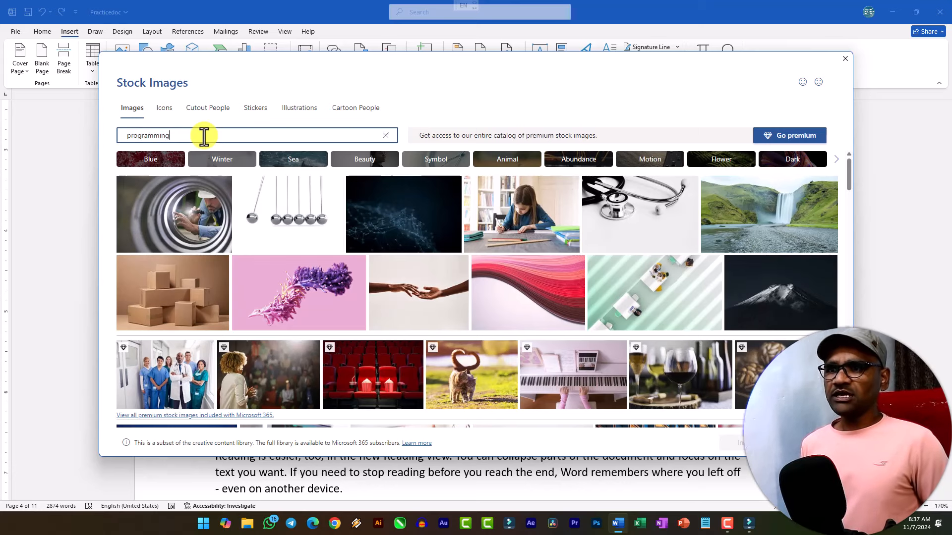
{"action": "key", "text": "Return"}
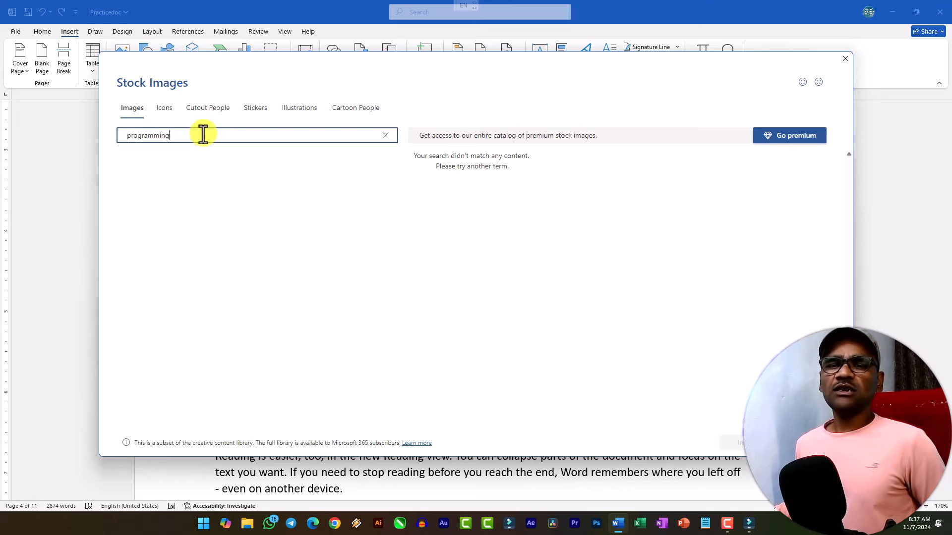
{"action": "left_click", "coordinate": [85, 124]}
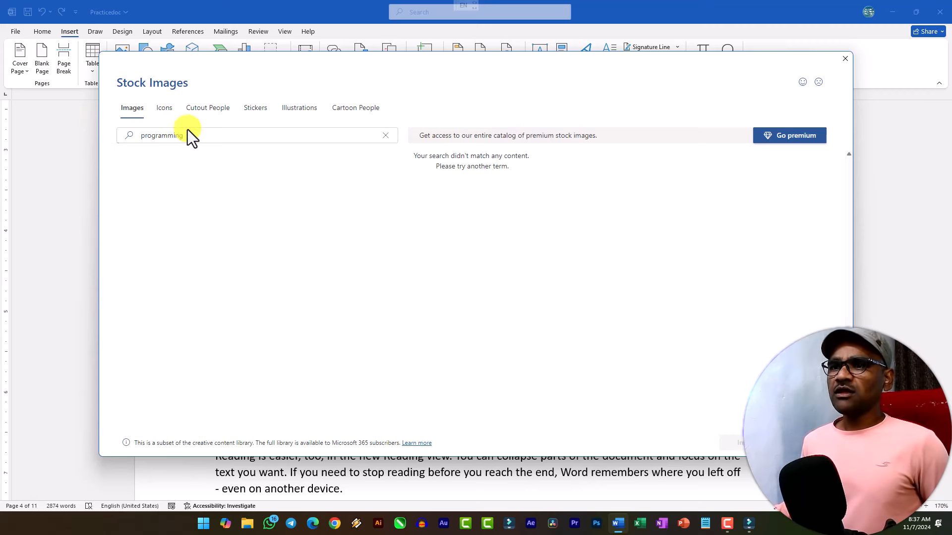
{"action": "left_click", "coordinate": [208, 138]}
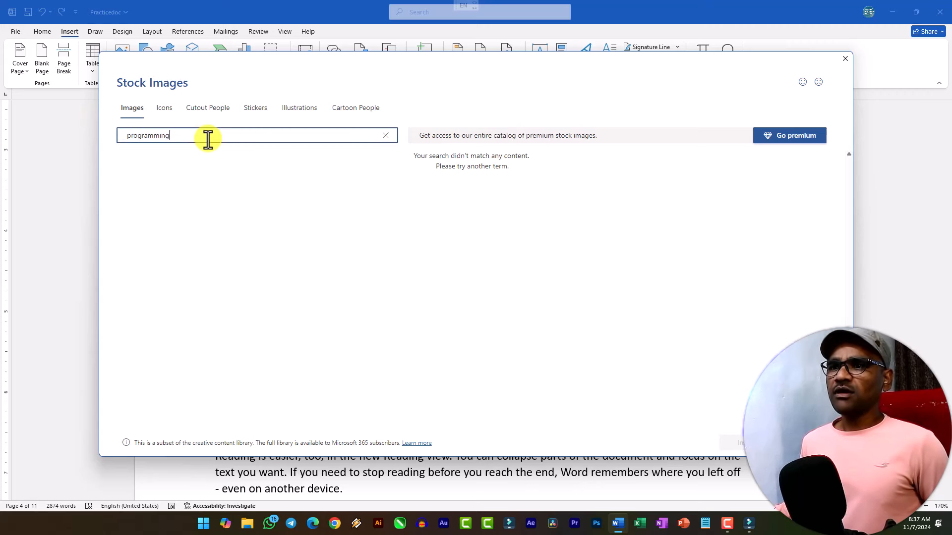
- Insert the "computer" stock image of a man at an analytics monitor below the Programming heading and shrink it to about 3.3" by 5.87"
{"action": "left_click", "coordinate": [386, 136]}
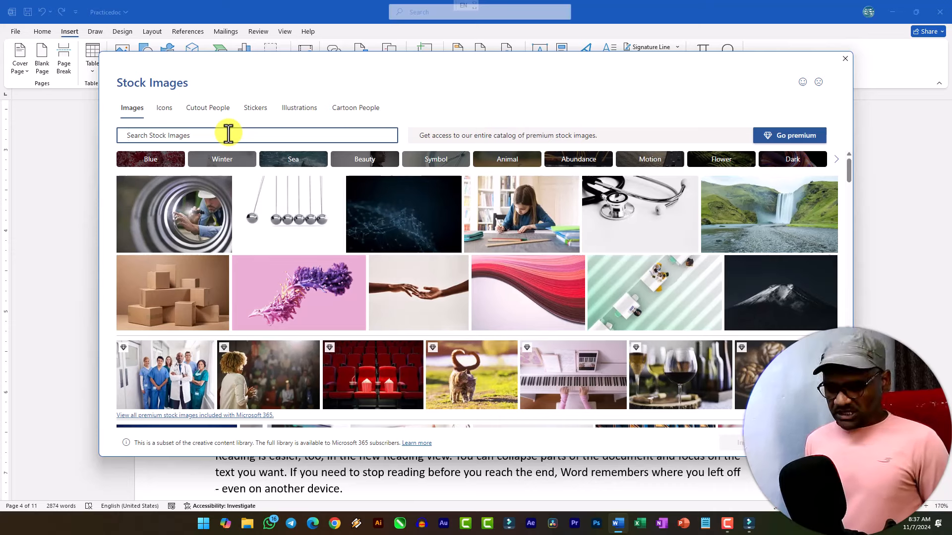
{"action": "type", "text": "computer"}
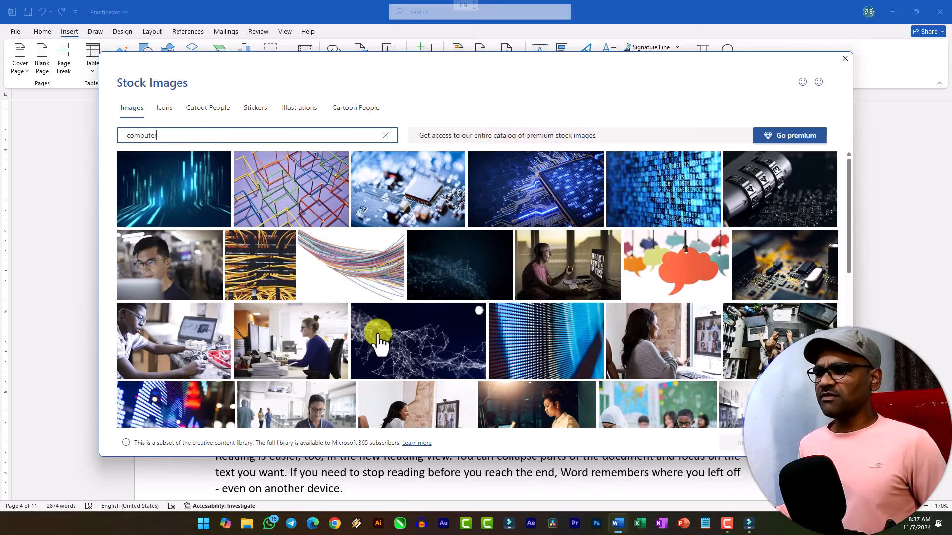
{"action": "scroll", "coordinate": [638, 340], "scroll_direction": "down", "scroll_amount": 2}
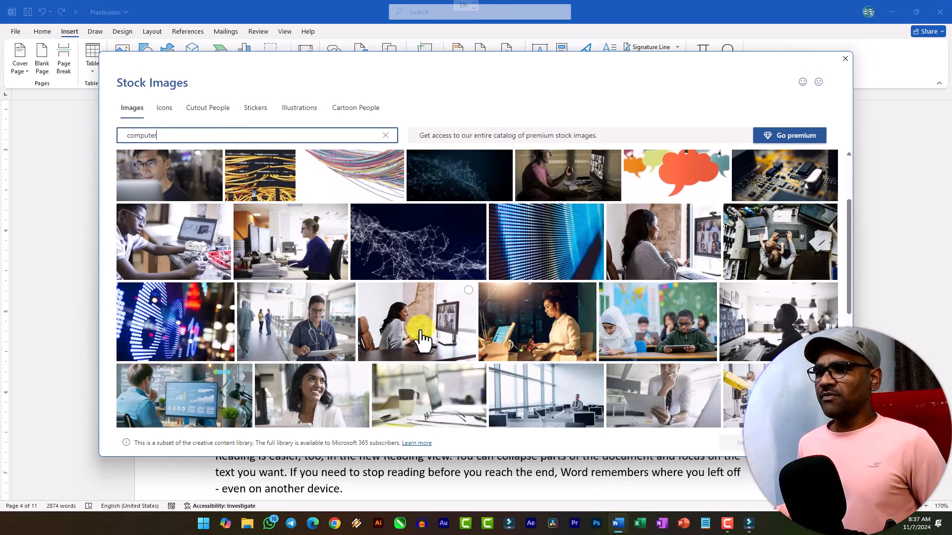
{"action": "left_click", "coordinate": [134, 389]}
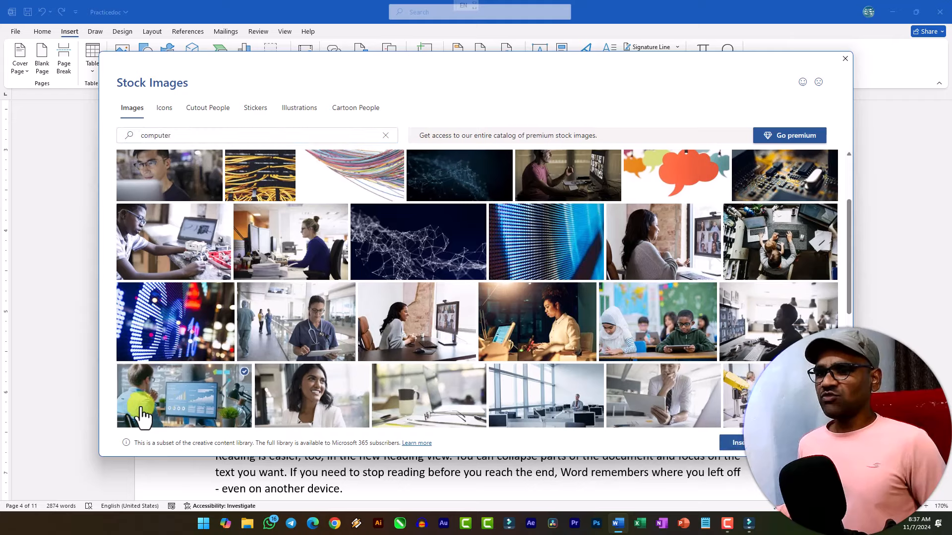
{"action": "scroll", "coordinate": [372, 384], "scroll_direction": "down", "scroll_amount": 2}
{"action": "left_click", "coordinate": [741, 443]}
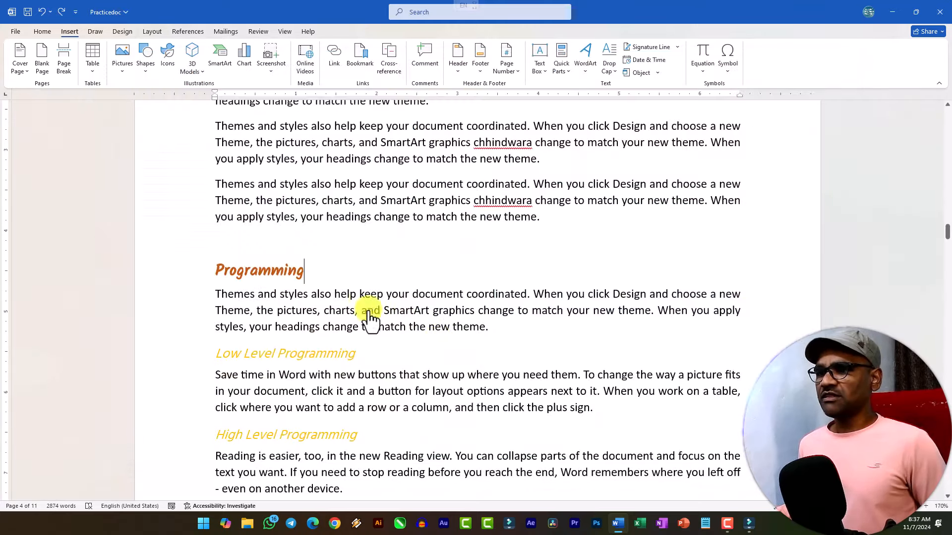
{"action": "scroll", "coordinate": [683, 405], "scroll_direction": "down", "scroll_amount": 1}
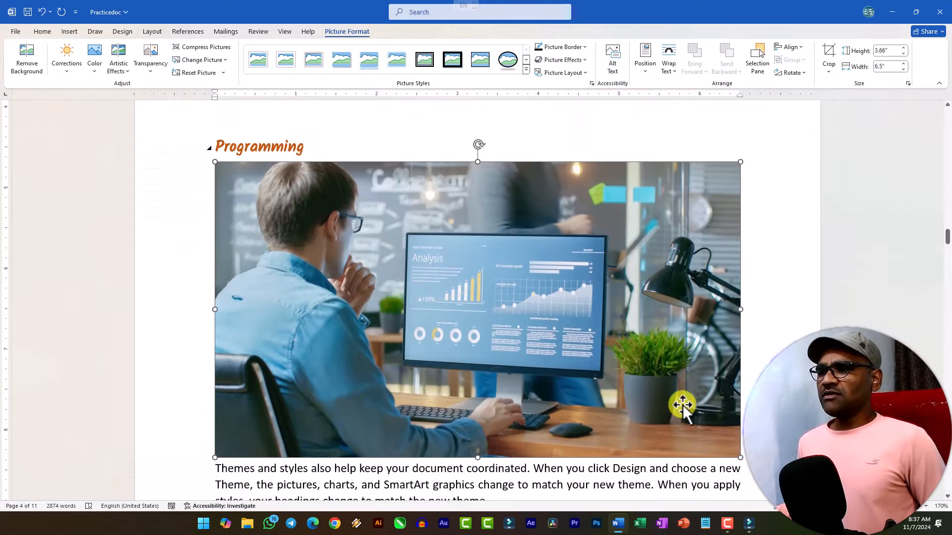
{"action": "left_click_drag", "start_coordinate": [739, 457], "coordinate": [692, 417]}
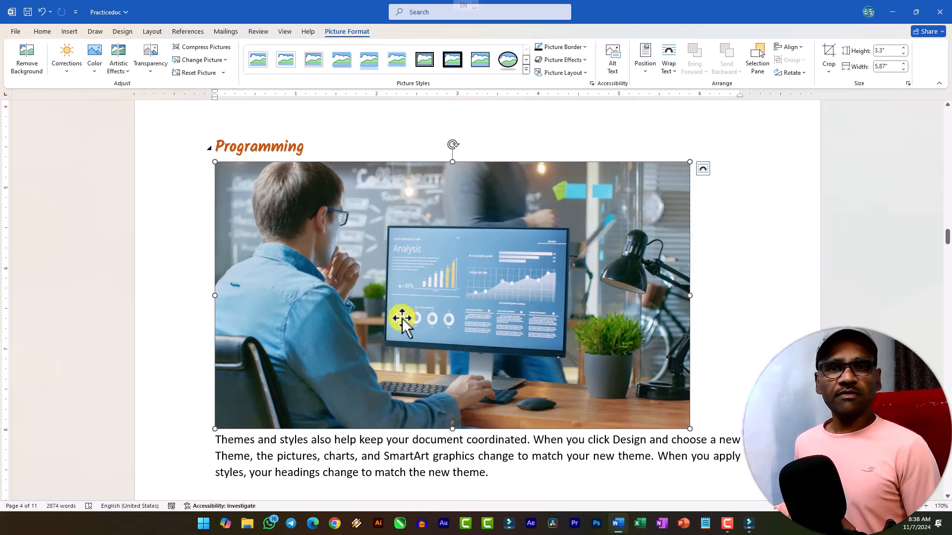
- Add an empty line below the Low Level Programming heading
{"action": "scroll", "coordinate": [413, 313], "scroll_direction": "down", "scroll_amount": 8}
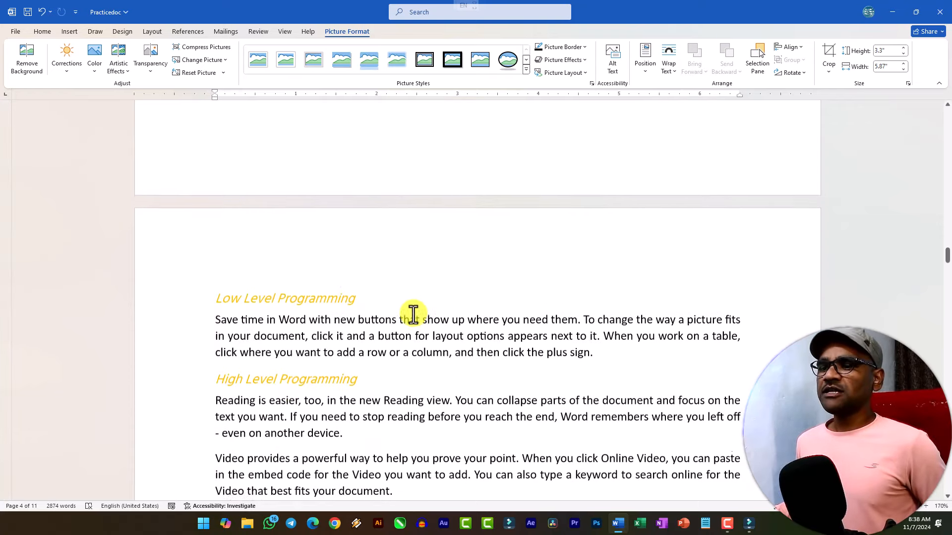
{"action": "scroll", "coordinate": [413, 314], "scroll_direction": "down", "scroll_amount": 2}
{"action": "left_click", "coordinate": [365, 218]}
{"action": "key", "text": "Return"}
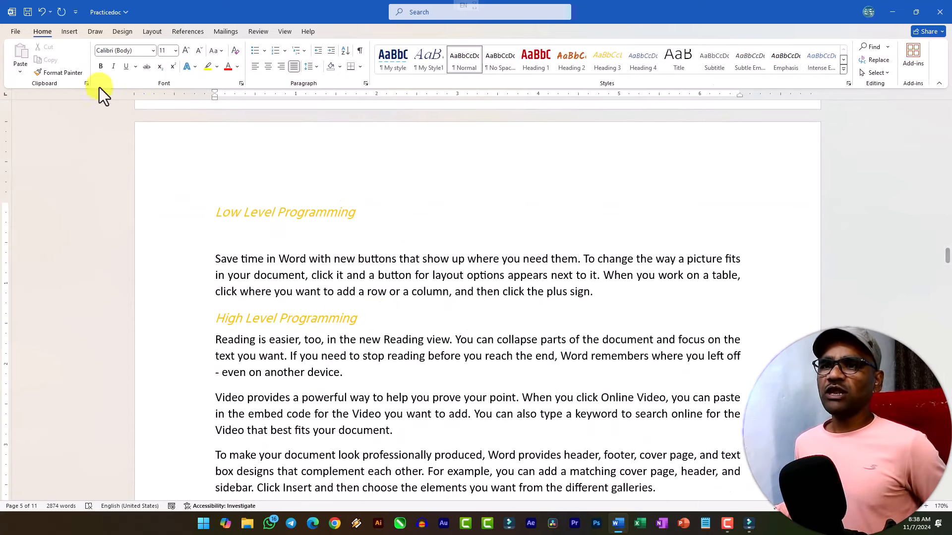
- Search online pictures for "programming" and insert the image of programming language logos on the empty line
{"action": "left_click", "coordinate": [64, 32]}
{"action": "left_click", "coordinate": [122, 59]}
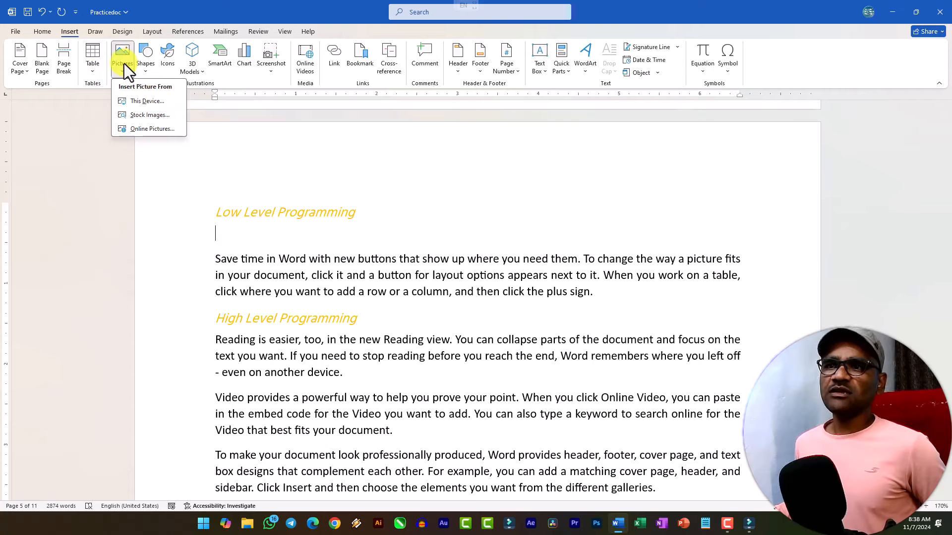
{"action": "left_click", "coordinate": [151, 129]}
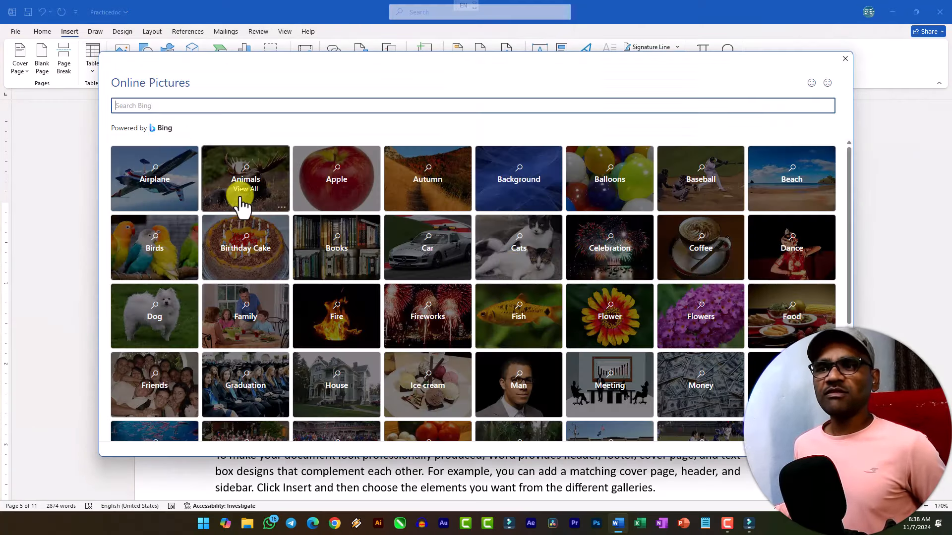
{"action": "left_click", "coordinate": [167, 106]}
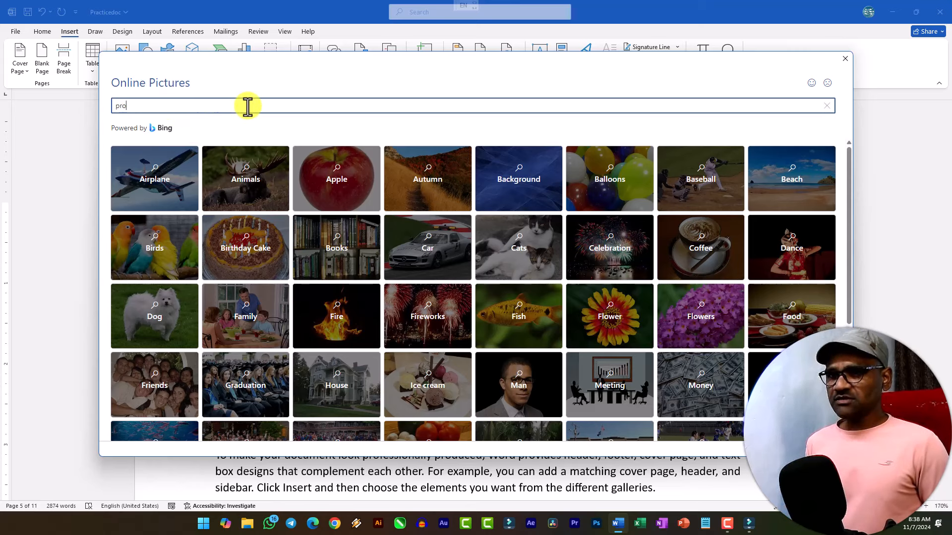
{"action": "type", "text": "programming"}
{"action": "key", "text": "Return"}
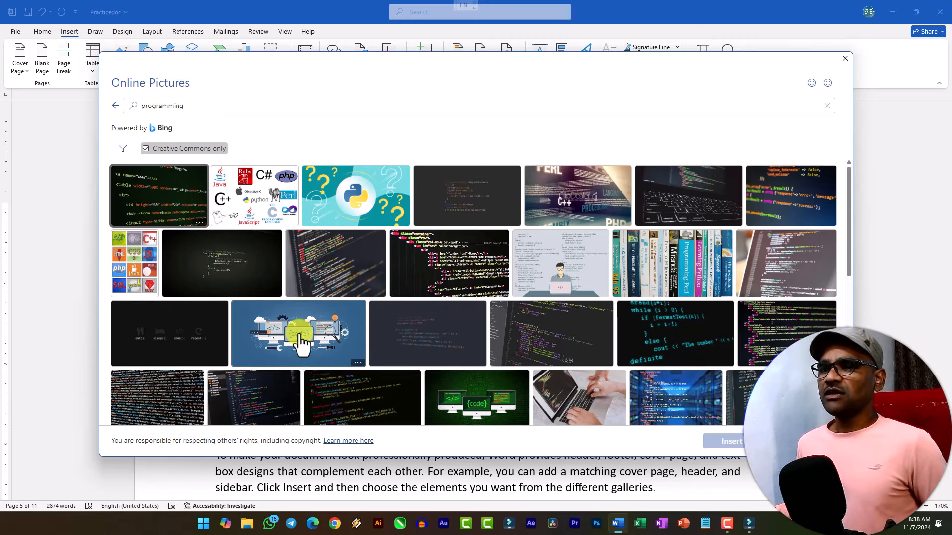
{"action": "left_click", "coordinate": [254, 205]}
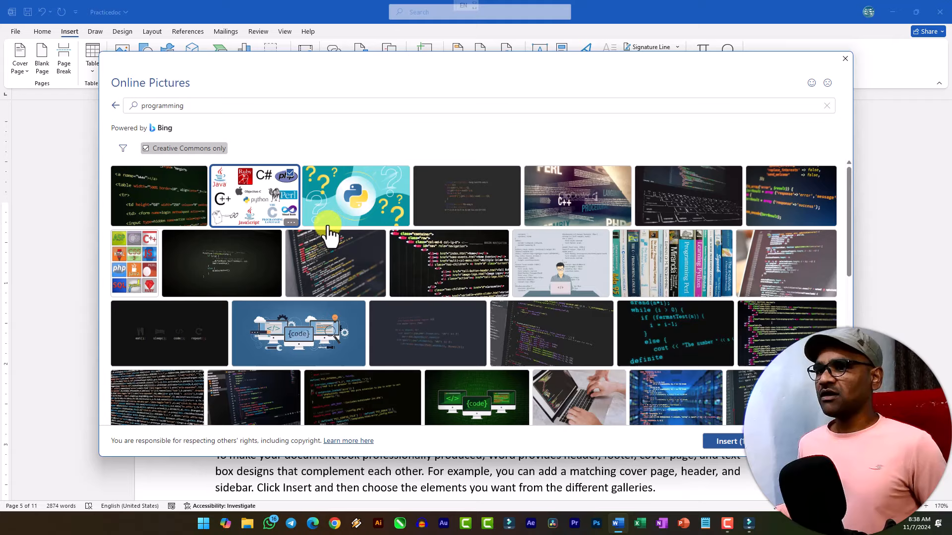
{"action": "left_click", "coordinate": [726, 441]}
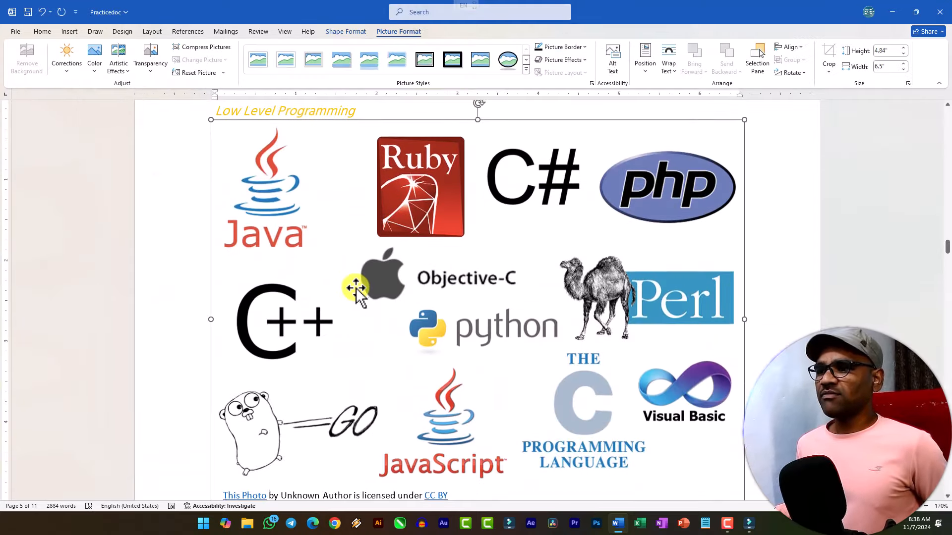
- Move the programming logos picture from Low Level Programming to a new line below the High Level Programming heading
{"action": "key", "text": "Delete"}
{"action": "scroll", "coordinate": [389, 202], "scroll_direction": "down", "scroll_amount": 2}
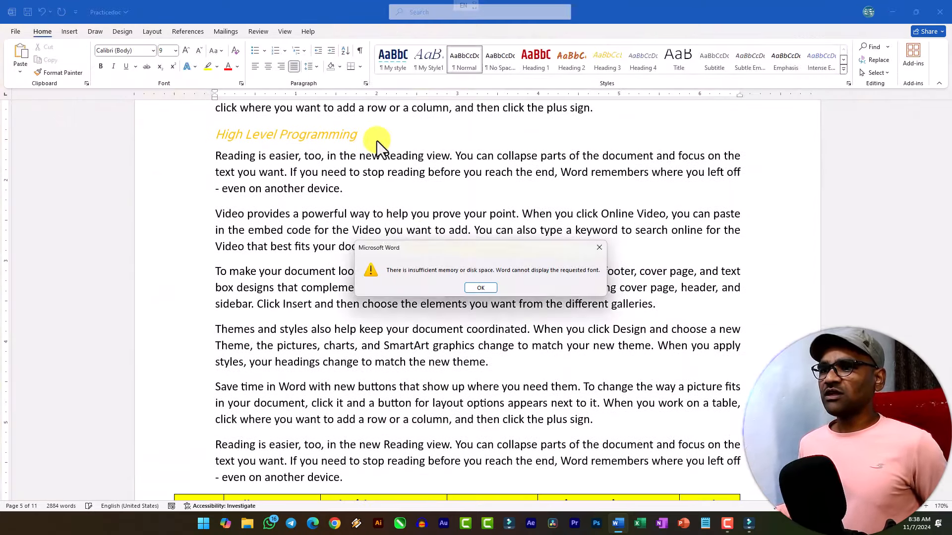
{"action": "left_click", "coordinate": [479, 287]}
{"action": "left_click", "coordinate": [371, 141]}
{"action": "key", "text": "Return"}
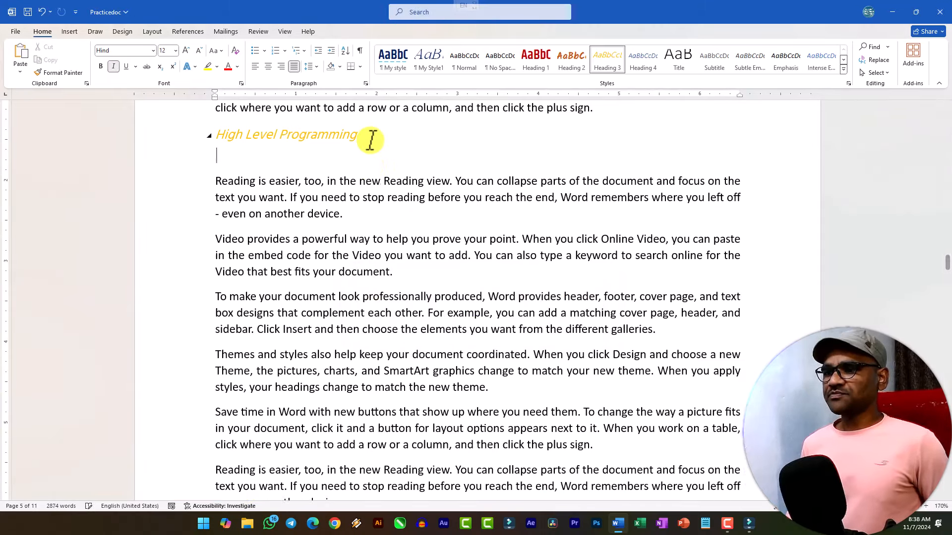
{"action": "key", "text": "ctrl+v"}
{"action": "scroll", "coordinate": [510, 259], "scroll_direction": "up", "scroll_amount": 3}
{"action": "scroll", "coordinate": [486, 263], "scroll_direction": "down", "scroll_amount": 3}
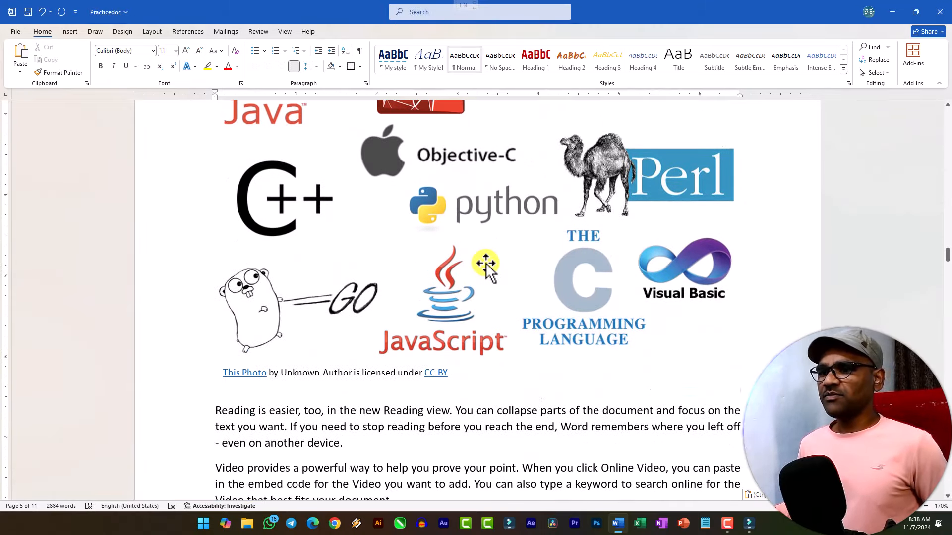
{"action": "scroll", "coordinate": [486, 263], "scroll_direction": "up", "scroll_amount": 5}
- Crop the programming logos picture to a rounded rectangle shape
{"action": "left_click", "coordinate": [464, 316]}
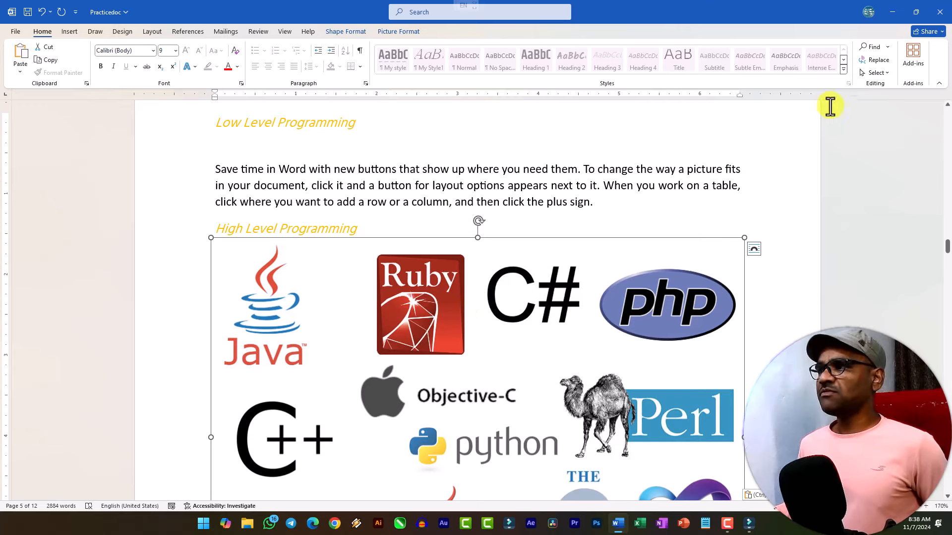
{"action": "left_click", "coordinate": [391, 32]}
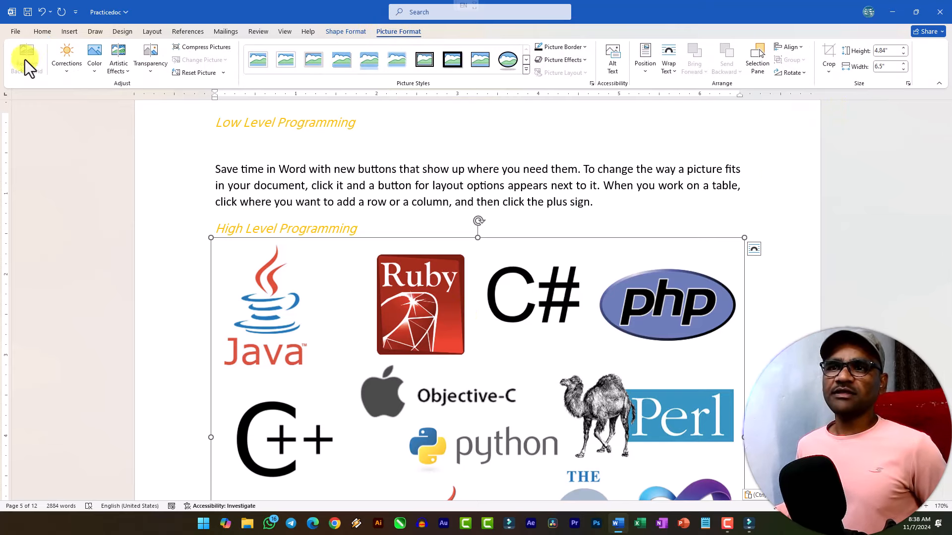
{"action": "left_click", "coordinate": [830, 70]}
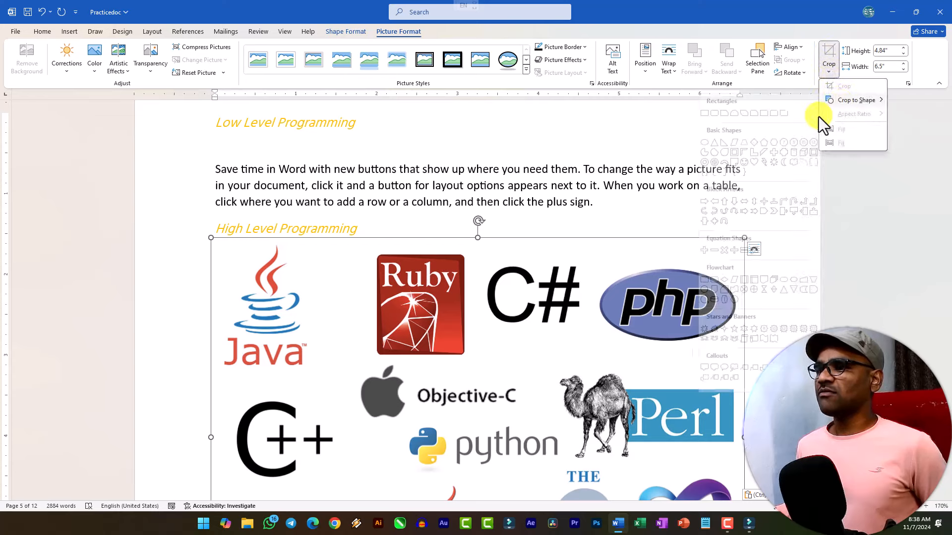
{"action": "left_click", "coordinate": [603, 221]}
{"action": "left_click", "coordinate": [570, 248]}
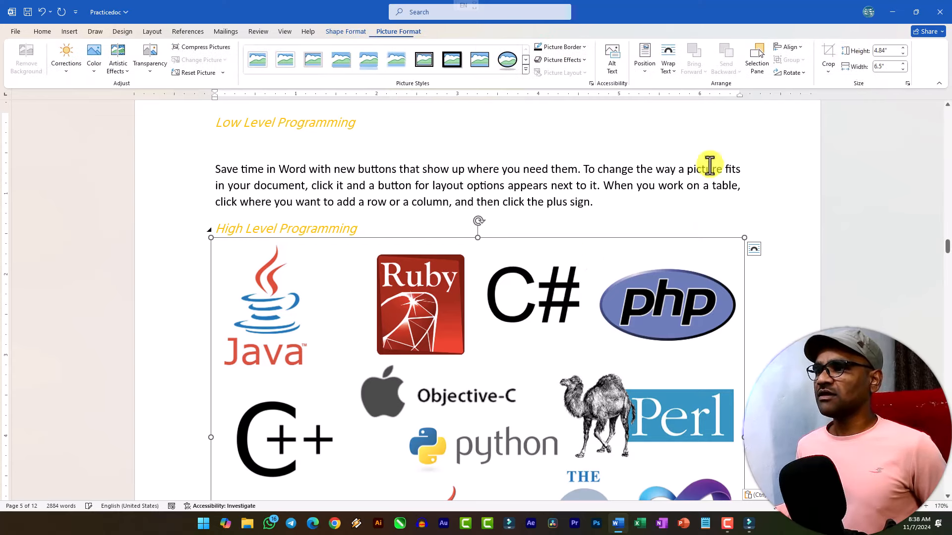
{"action": "left_click", "coordinate": [828, 69]}
{"action": "mouse_move", "coordinate": [847, 102]}
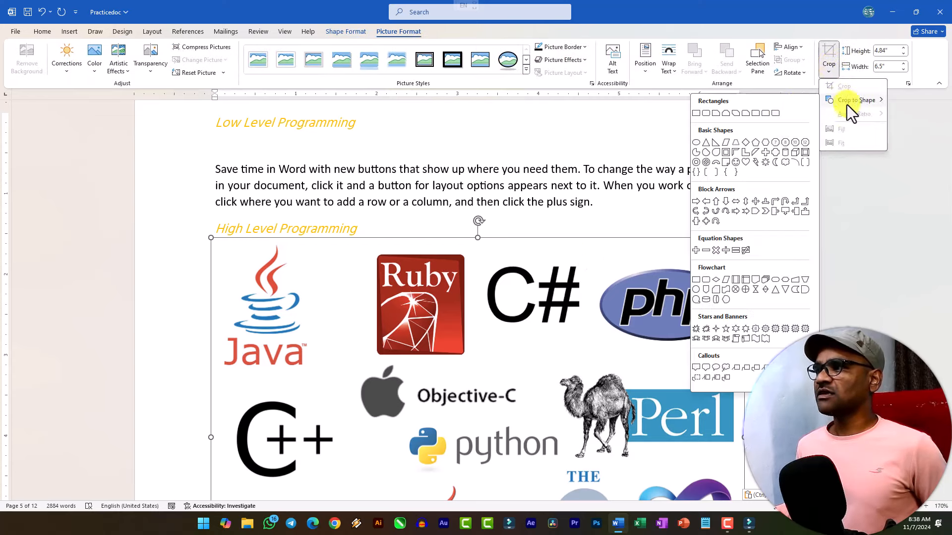
{"action": "left_click", "coordinate": [706, 117]}
{"action": "left_click", "coordinate": [790, 245]}
{"action": "scroll", "coordinate": [790, 244], "scroll_direction": "down", "scroll_amount": 3}
{"action": "left_click", "coordinate": [550, 253]}
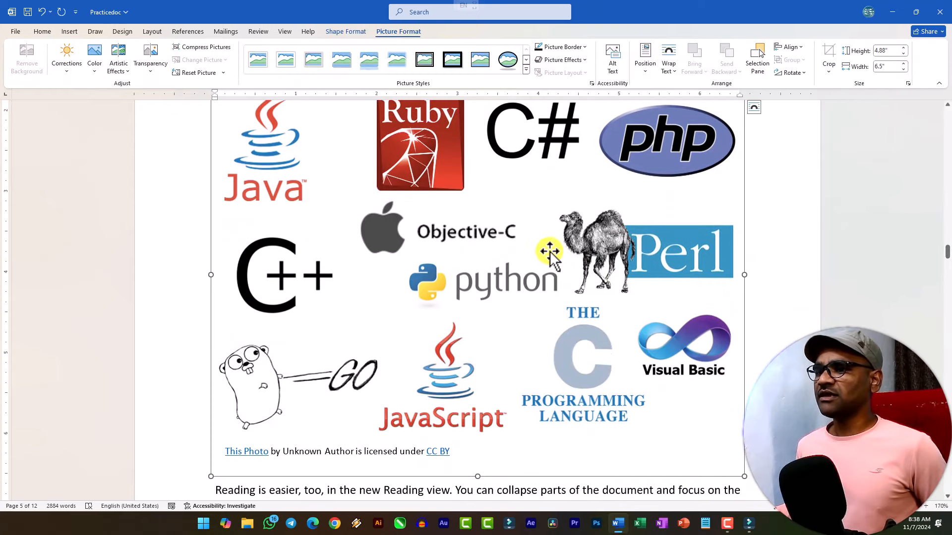
- Apply the grey metal frame picture style to the programming logos picture and deselect it
{"action": "scroll", "coordinate": [550, 253], "scroll_direction": "up", "scroll_amount": 3}
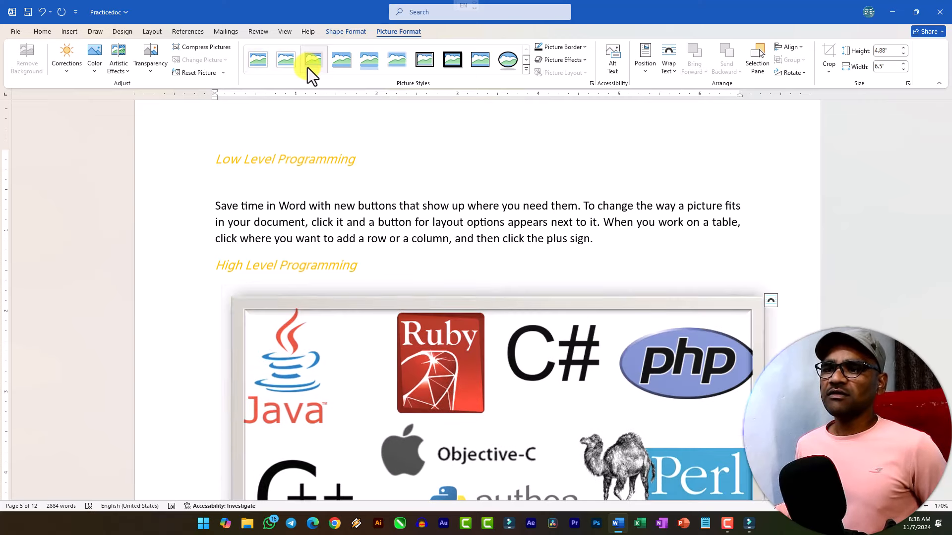
{"action": "left_click", "coordinate": [307, 68]}
{"action": "left_click", "coordinate": [478, 190]}
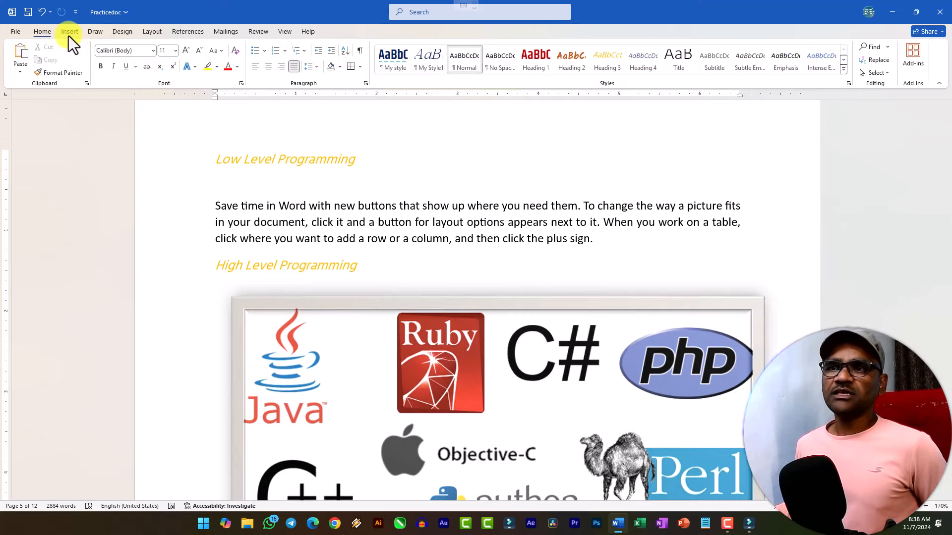
{"action": "left_click", "coordinate": [69, 33]}
{"action": "left_click", "coordinate": [122, 67]}
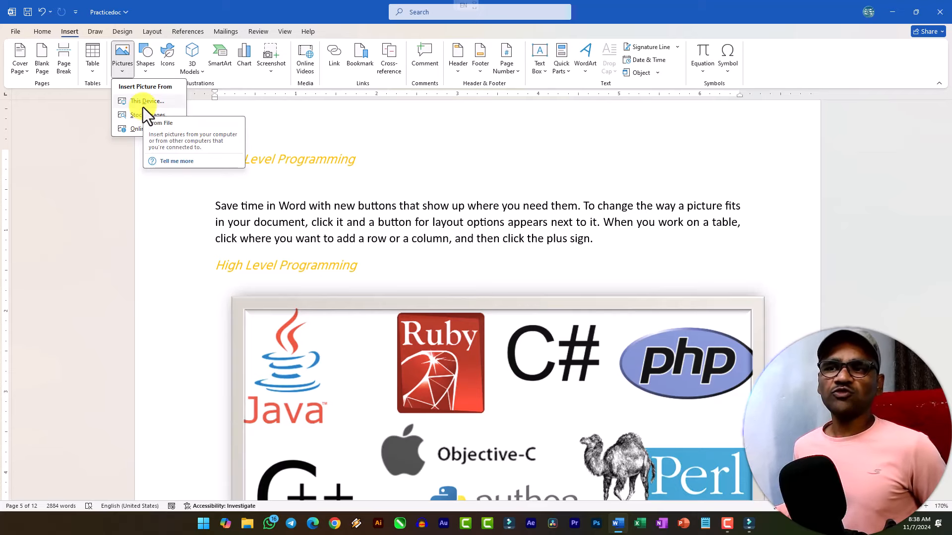
{"action": "key", "text": "Escape"}
- Delete the "This Photo" attribution caption beneath the framed programming logos picture
{"action": "scroll", "coordinate": [336, 172], "scroll_direction": "down", "scroll_amount": 5}
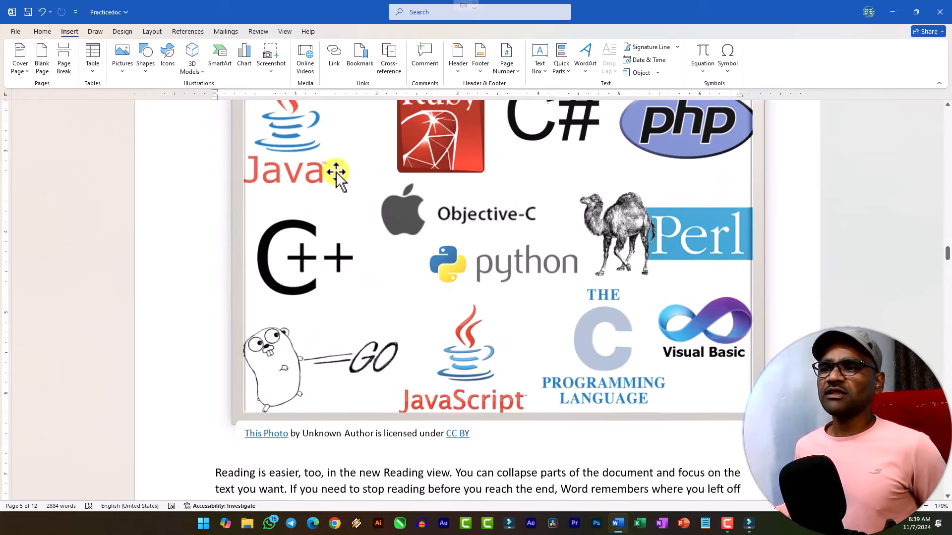
{"action": "right_click", "coordinate": [336, 171]}
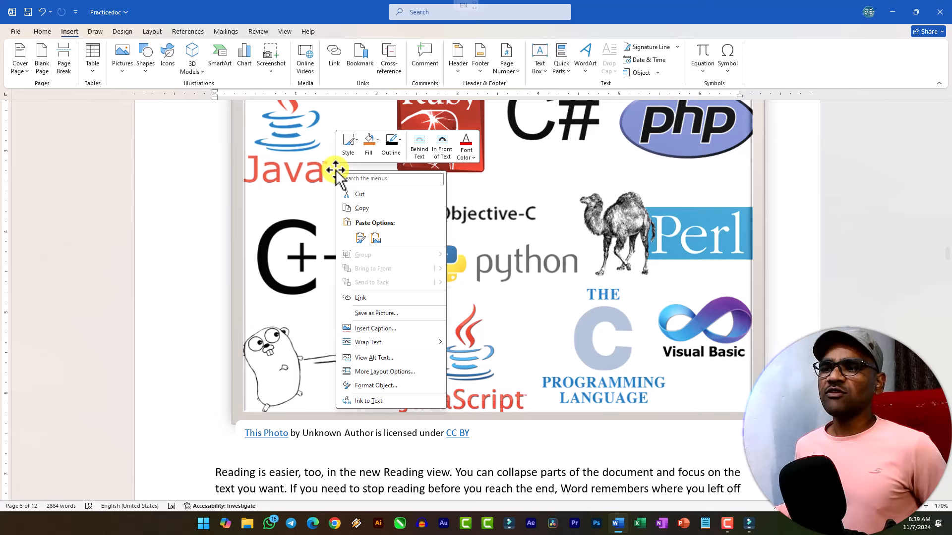
{"action": "left_click", "coordinate": [299, 171]}
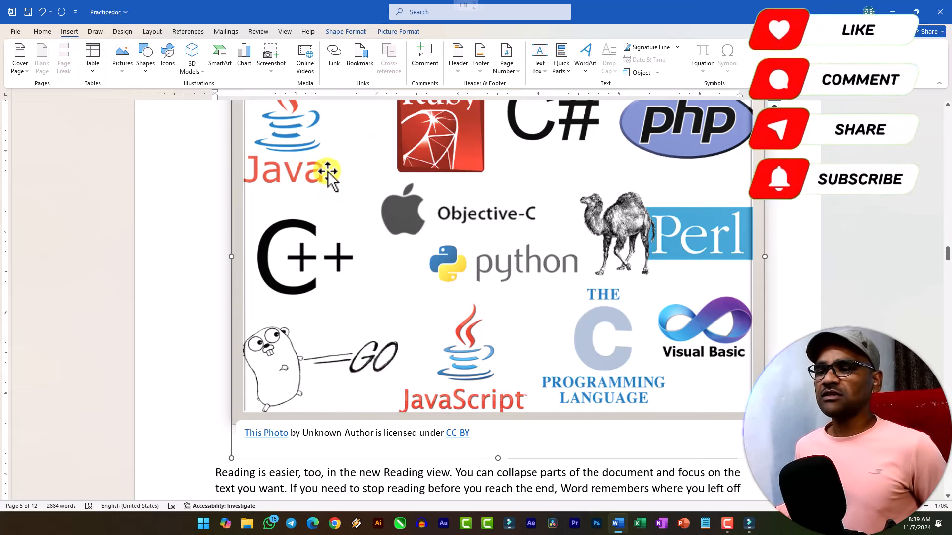
{"action": "left_click", "coordinate": [651, 433]}
{"action": "key", "text": "Delete"}
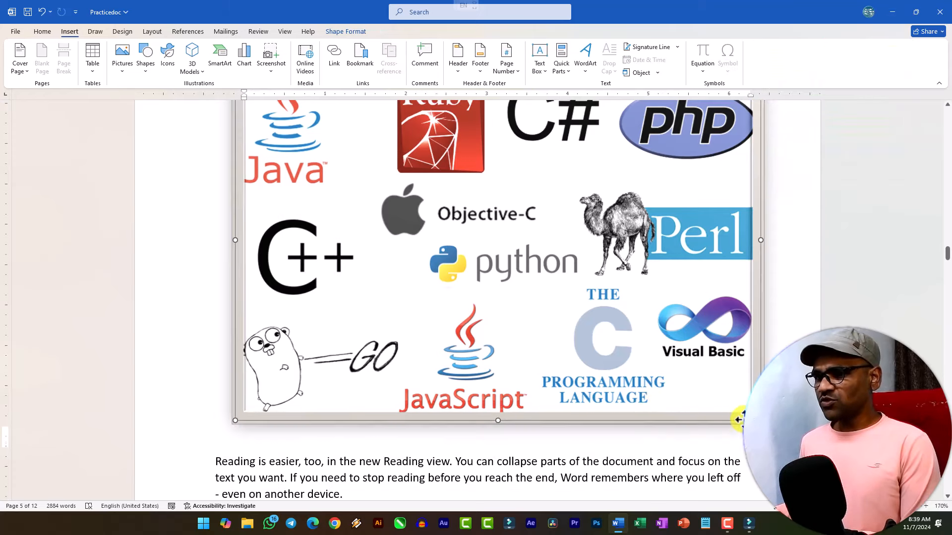
{"action": "left_click", "coordinate": [444, 478]}
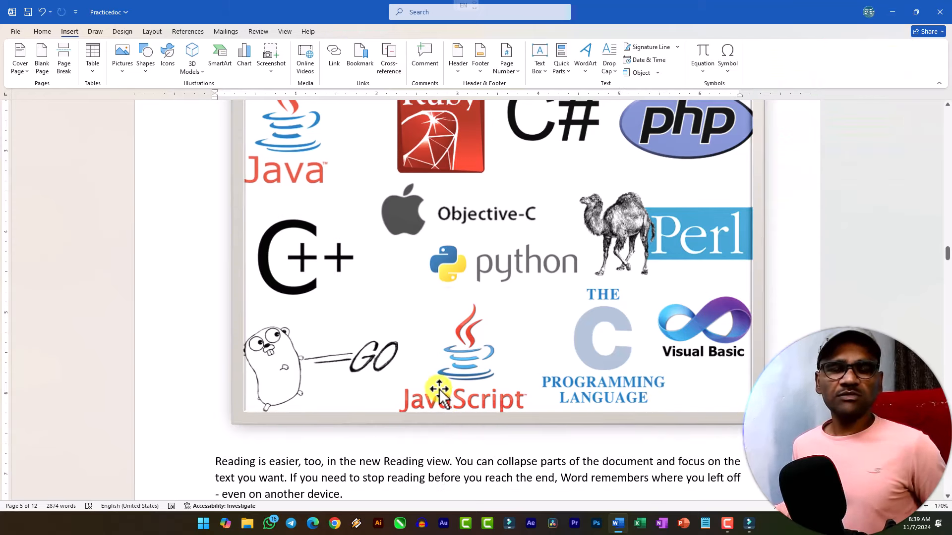
{"action": "scroll", "coordinate": [431, 342], "scroll_direction": "up", "scroll_amount": 7}
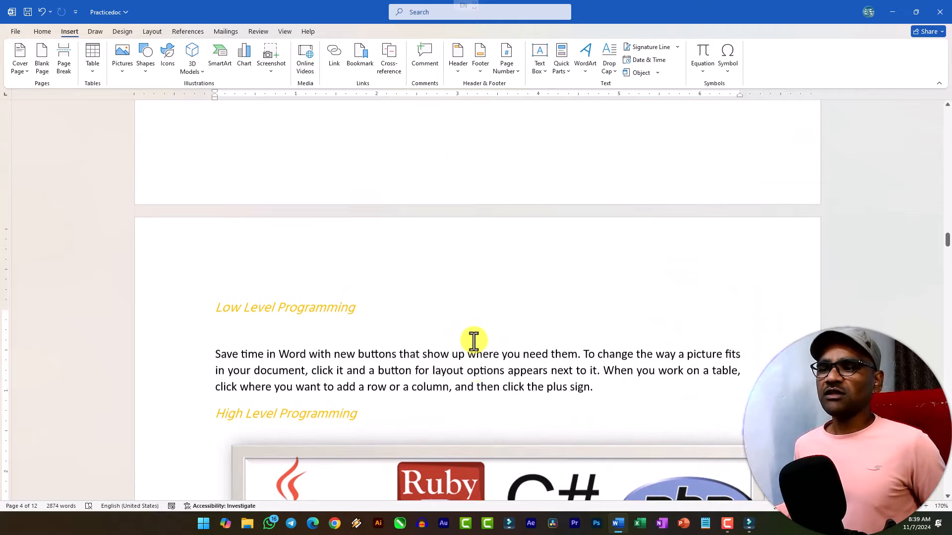
{"action": "scroll", "coordinate": [473, 341], "scroll_direction": "up", "scroll_amount": 5}
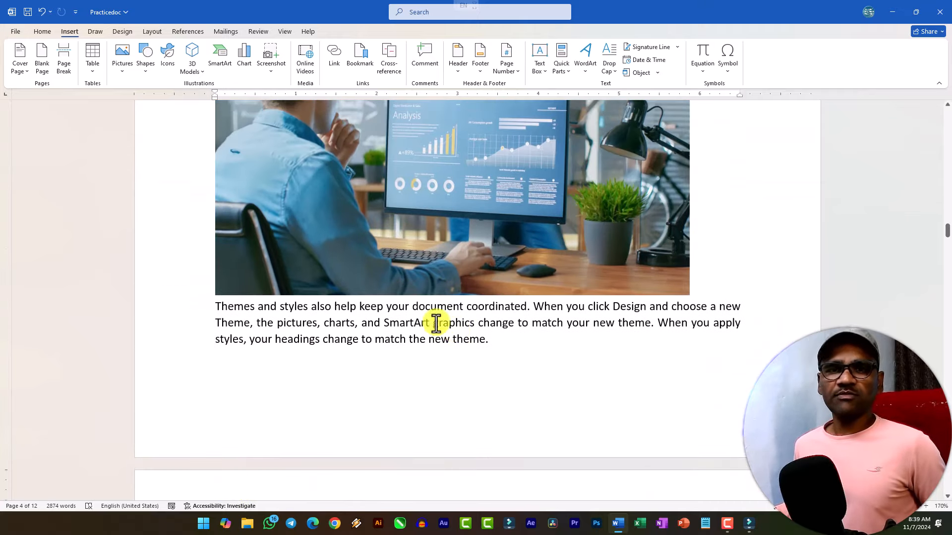